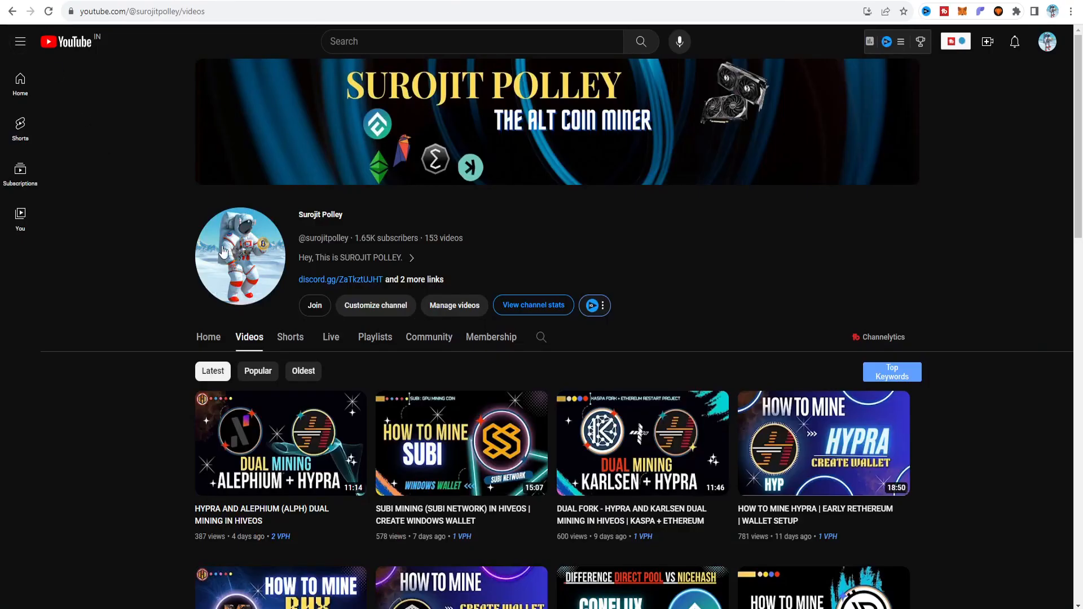
- Look through the Radiant project website and the downloadable assets of the Electron Radiant v0.1.4 release on GitHub
{"action": "mouse_move", "coordinate": [834, 402]}
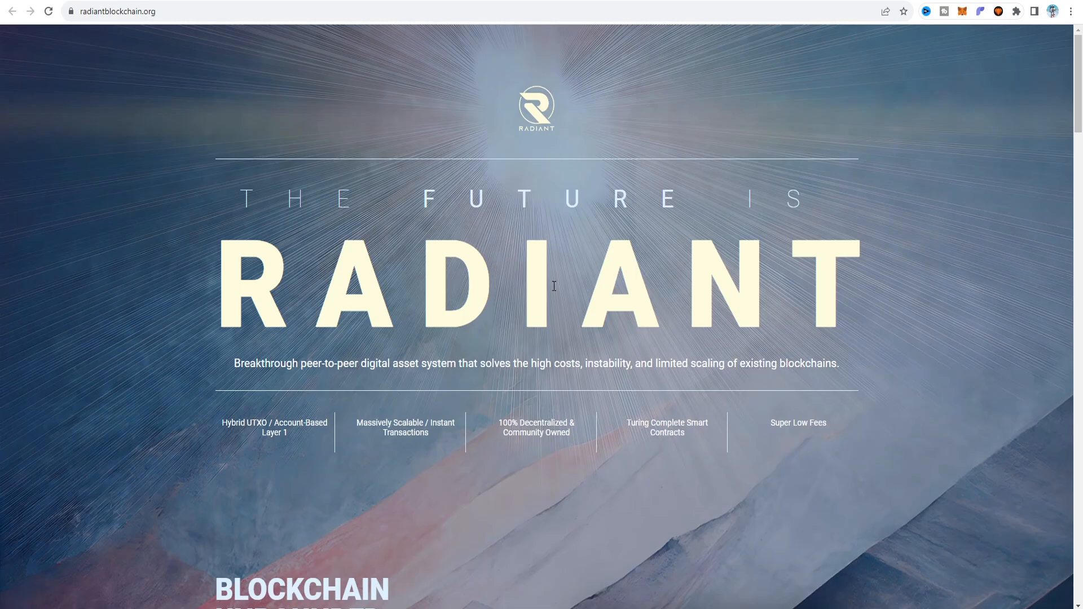
{"action": "left_click_drag", "start_coordinate": [1078, 110], "coordinate": [1077, 583]}
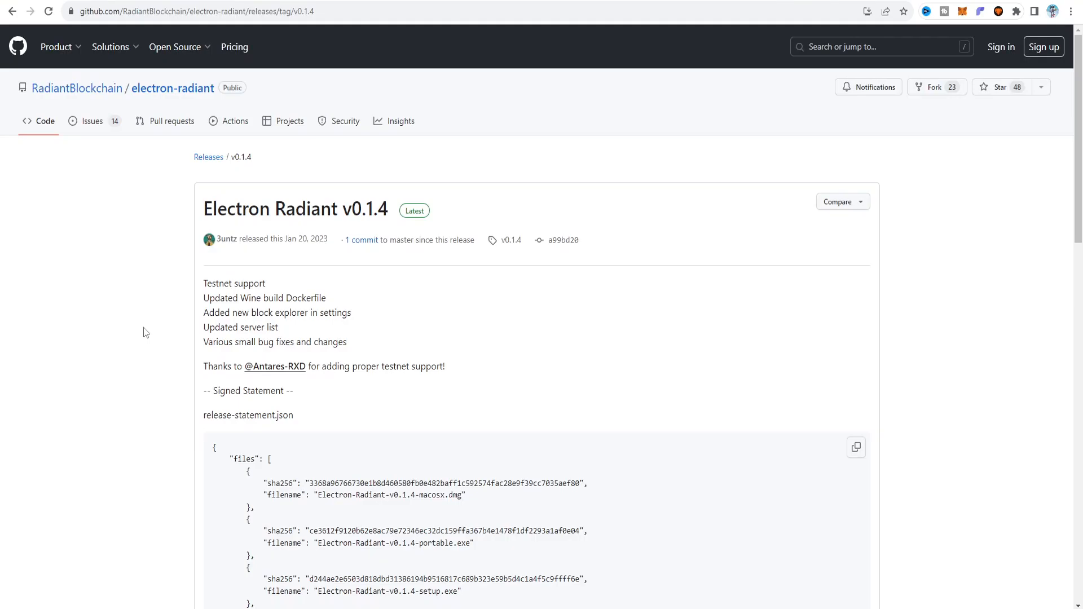
{"action": "left_click_drag", "start_coordinate": [1077, 175], "coordinate": [1061, 434]}
{"action": "scroll", "coordinate": [865, 367], "scroll_direction": "down", "scroll_amount": 5}
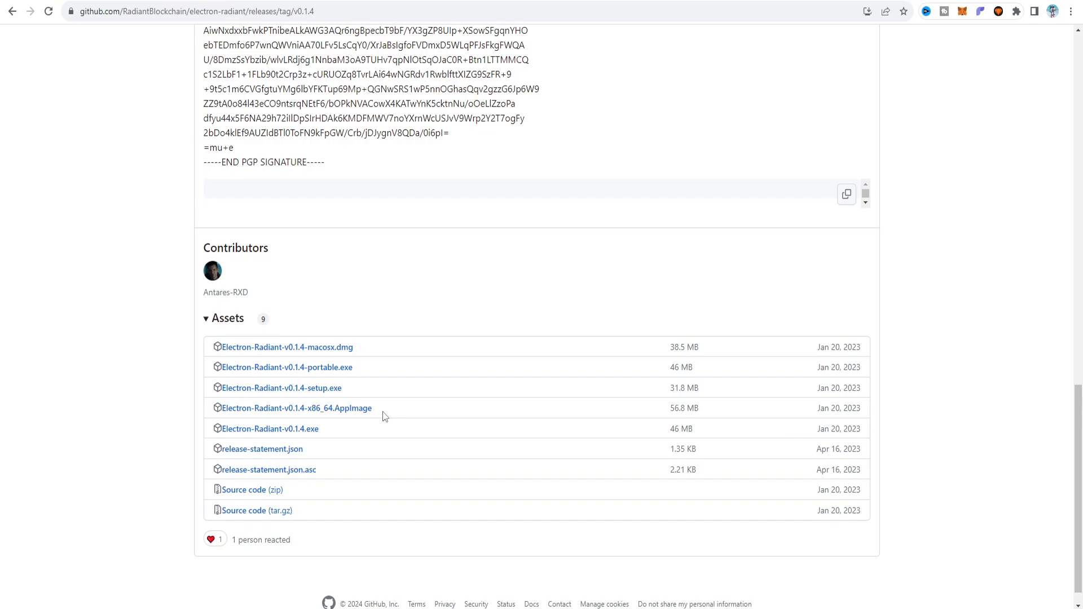
{"action": "key", "text": "alt+Left"}
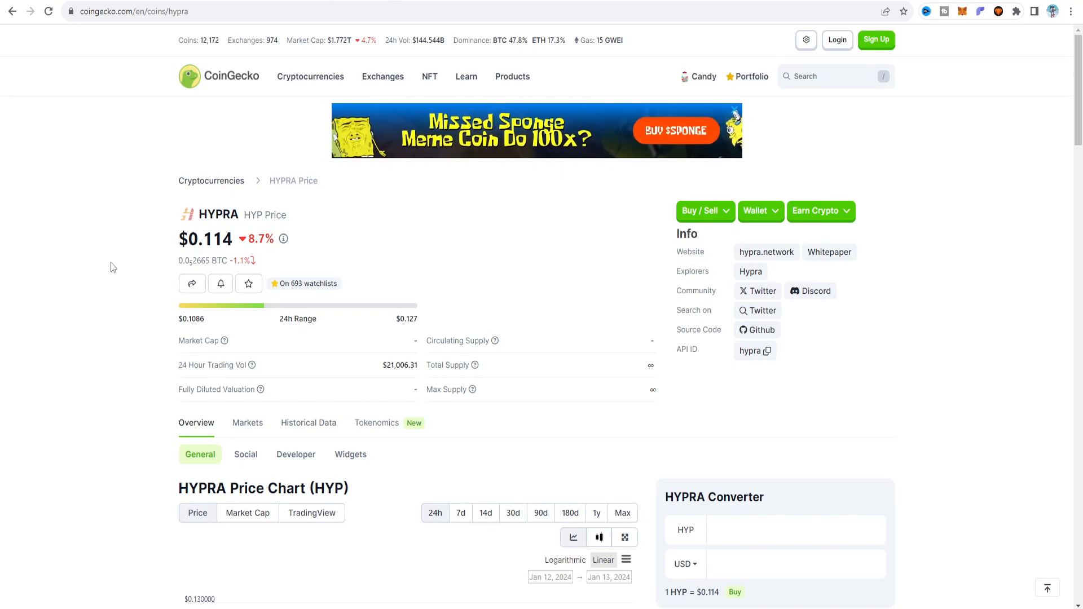
- Review the CoinGecko market pages for HYPRA and Radiant
{"action": "left_click_drag", "start_coordinate": [1079, 111], "coordinate": [1079, 184]}
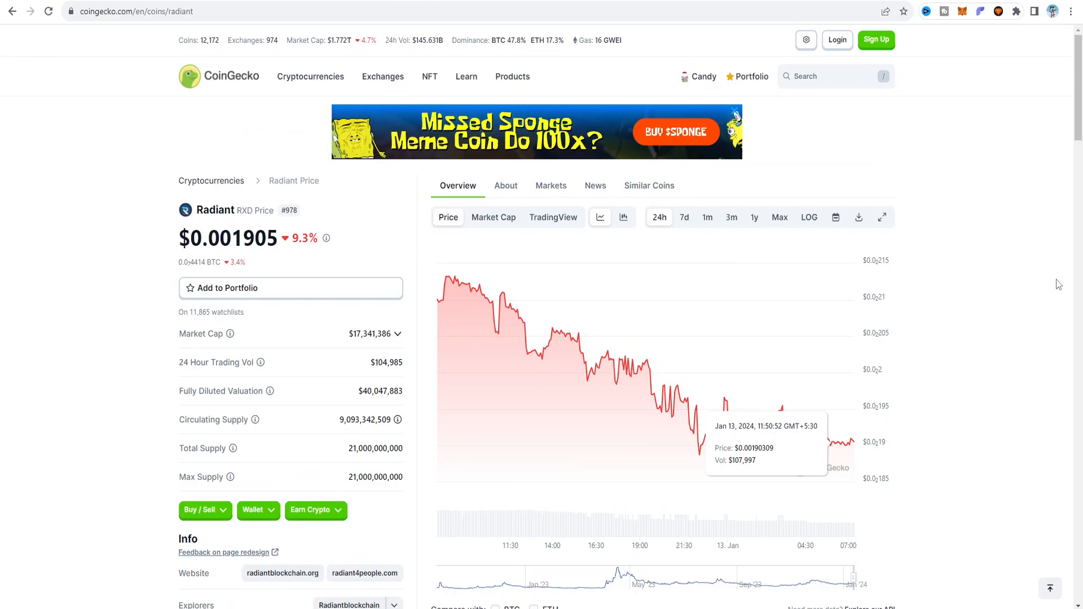
{"action": "left_click_drag", "start_coordinate": [1079, 115], "coordinate": [1079, 125]}
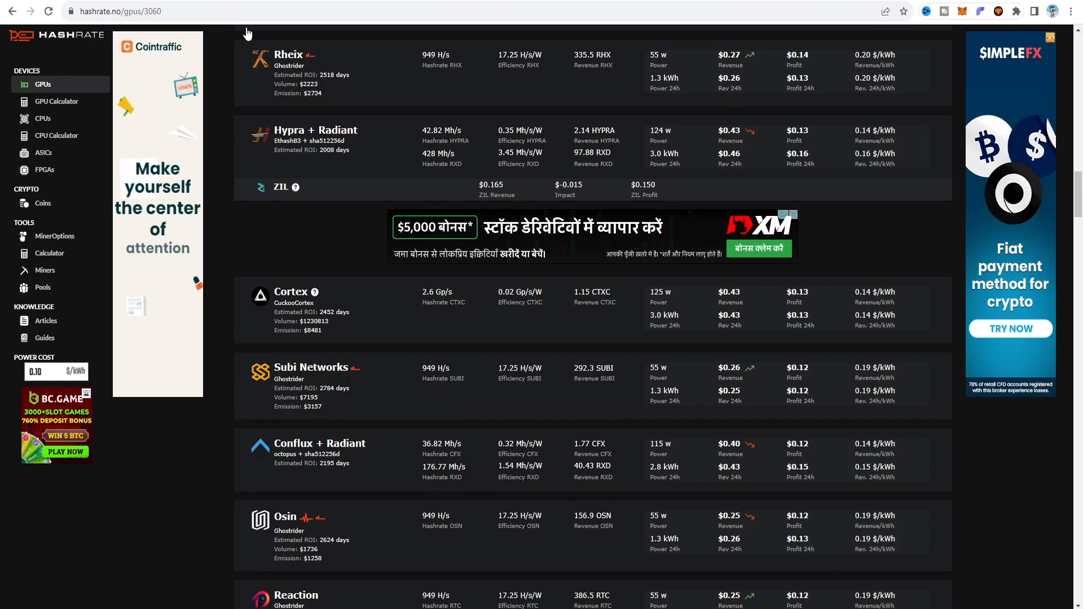
- Open the Hypra + Radiant entry for the RTX 3060 on hashrate.no and review its overclock settings, estimates and exchanges
{"action": "scroll", "coordinate": [963, 427], "scroll_direction": "up", "scroll_amount": 2}
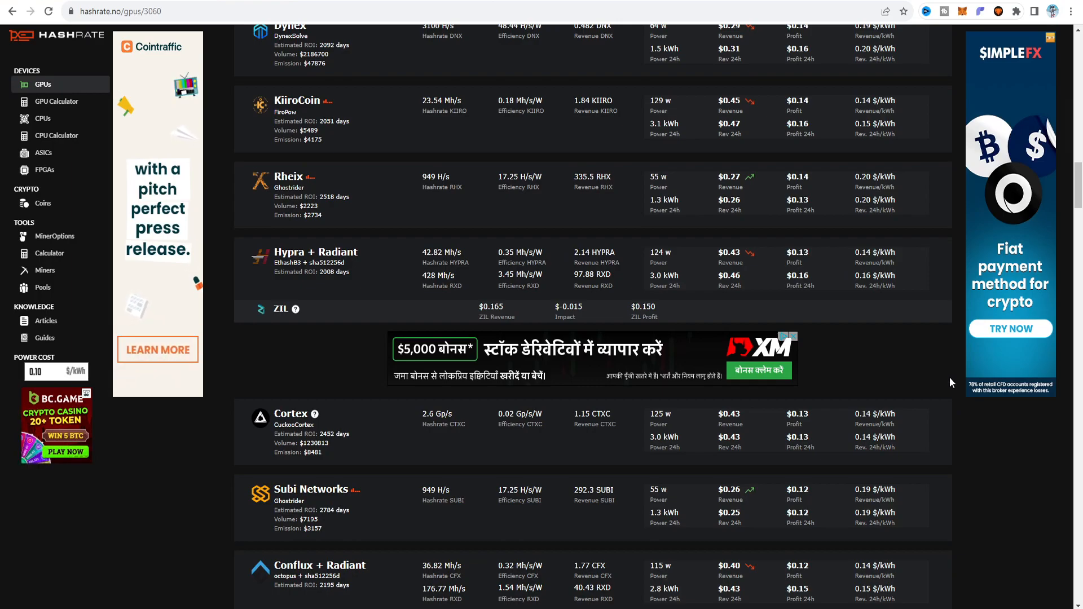
{"action": "left_click", "coordinate": [349, 267]}
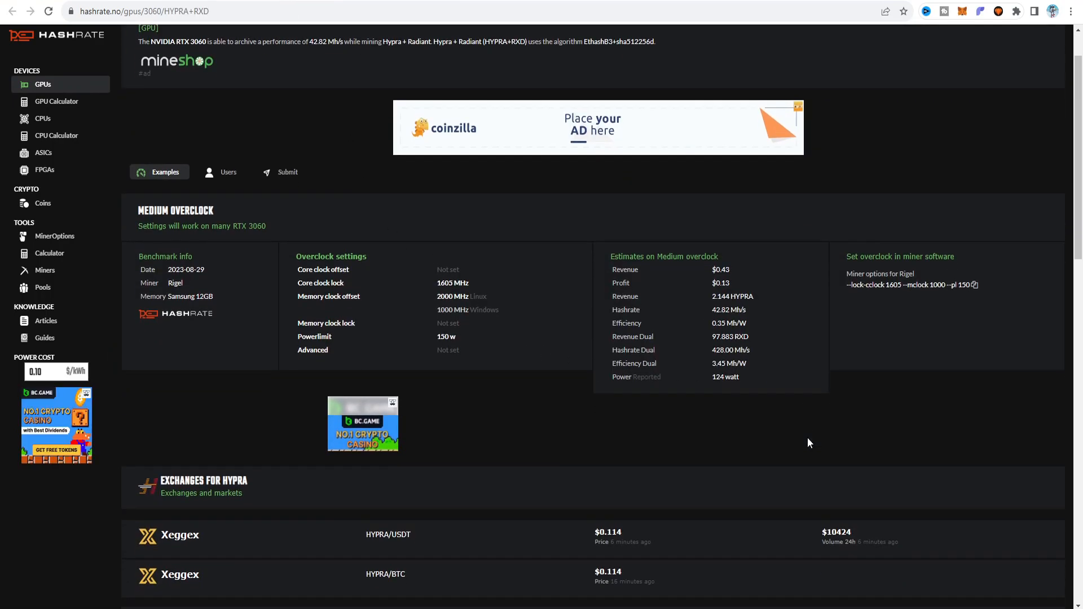
{"action": "scroll", "coordinate": [807, 438], "scroll_direction": "down", "scroll_amount": 2}
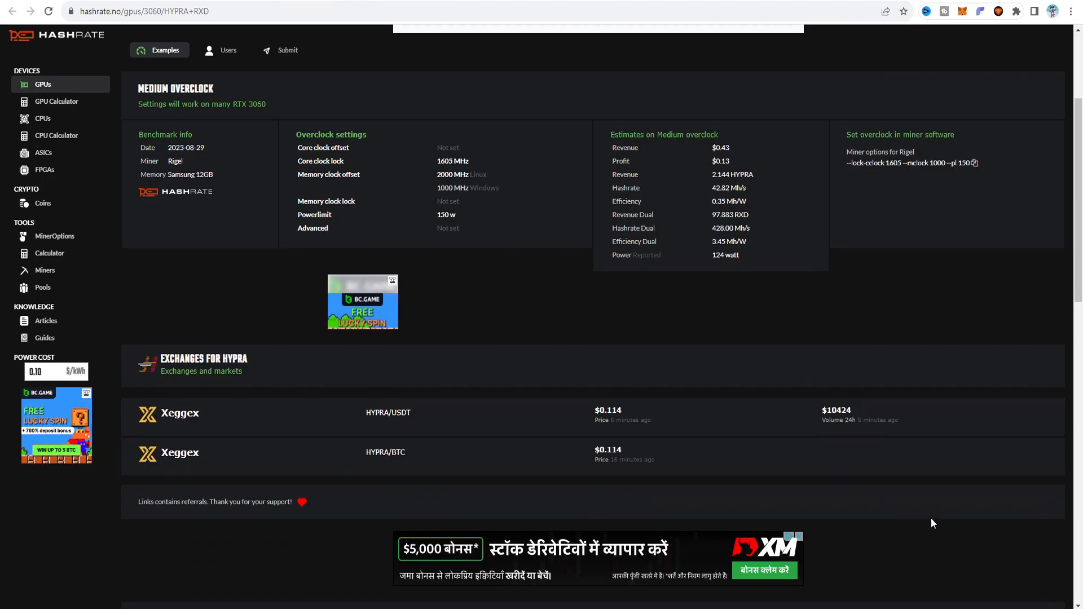
{"action": "scroll", "coordinate": [931, 519], "scroll_direction": "up", "scroll_amount": 2}
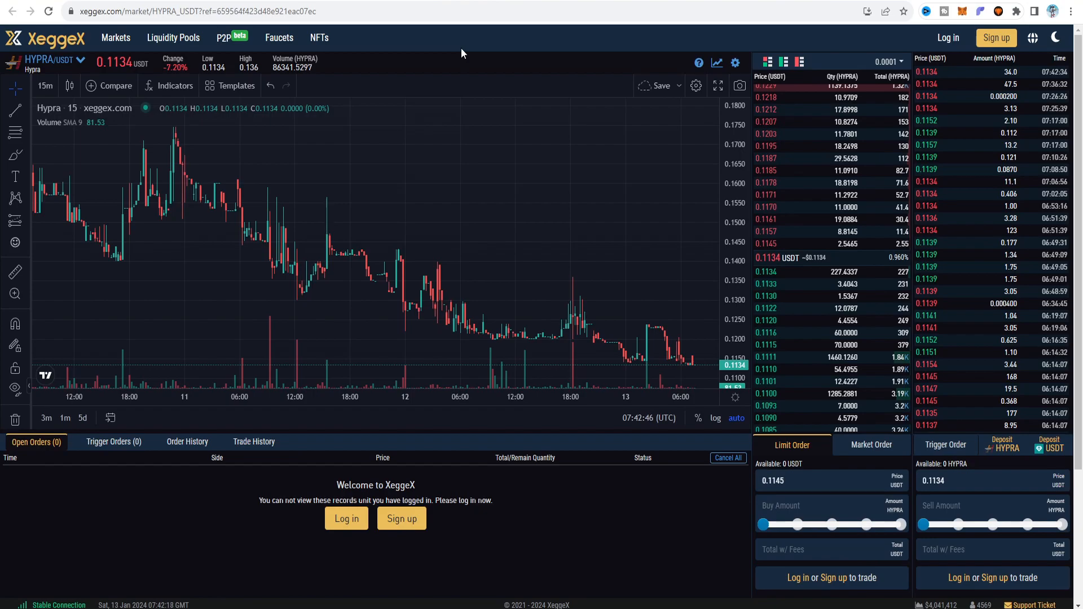
- Switch from the XeggeX market to the Hypra and Radiant websites and look through both pages
{"action": "left_click", "coordinate": [510, 1]}
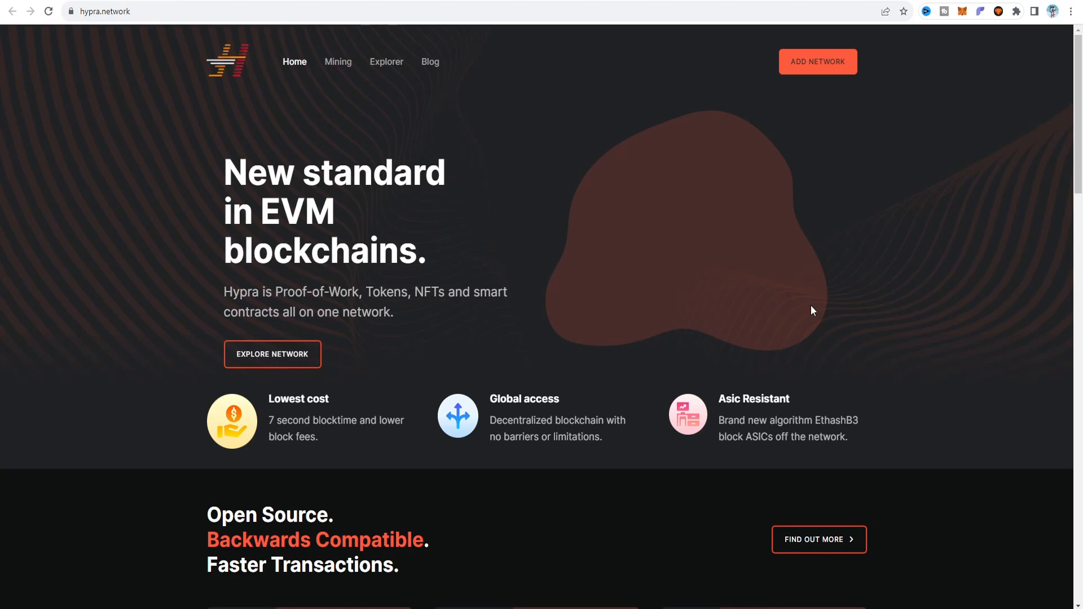
{"action": "left_click", "coordinate": [79, 1]}
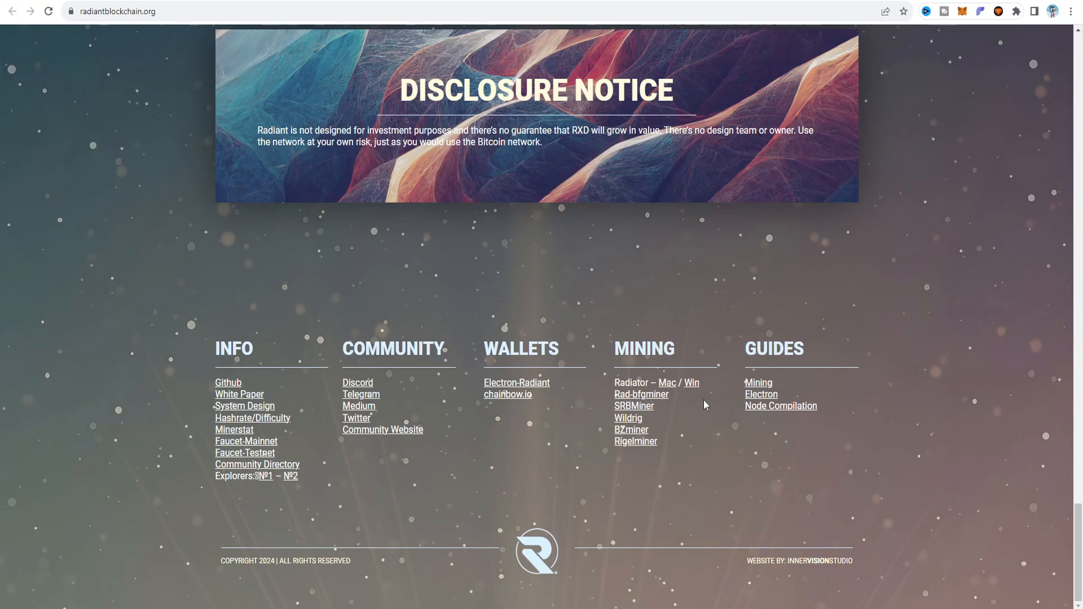
{"action": "left_click_drag", "start_coordinate": [1078, 533], "coordinate": [1081, 54]}
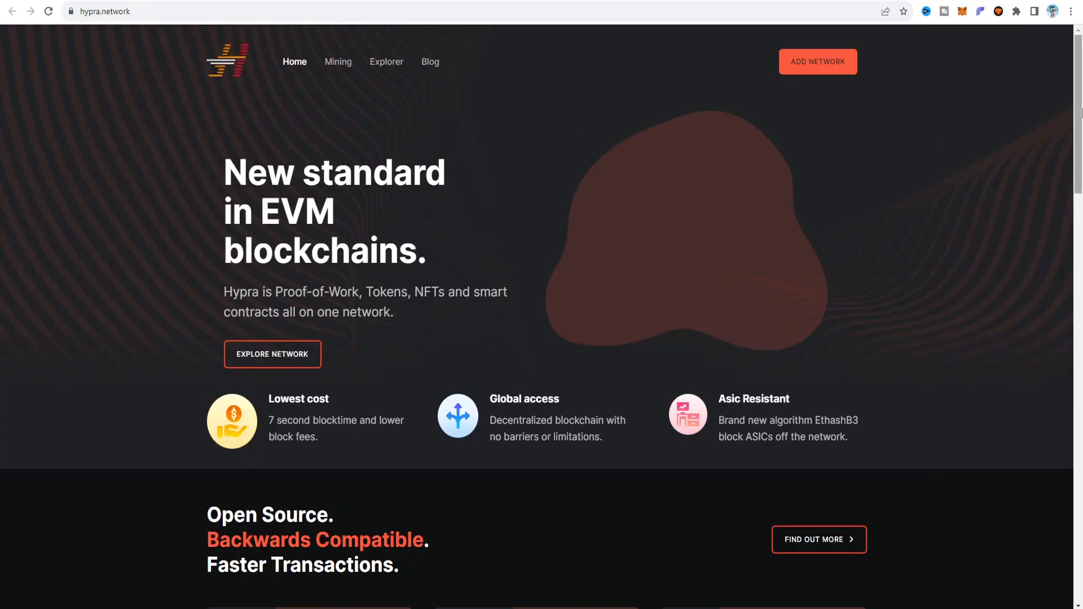
{"action": "left_click_drag", "start_coordinate": [1080, 121], "coordinate": [1078, 438]}
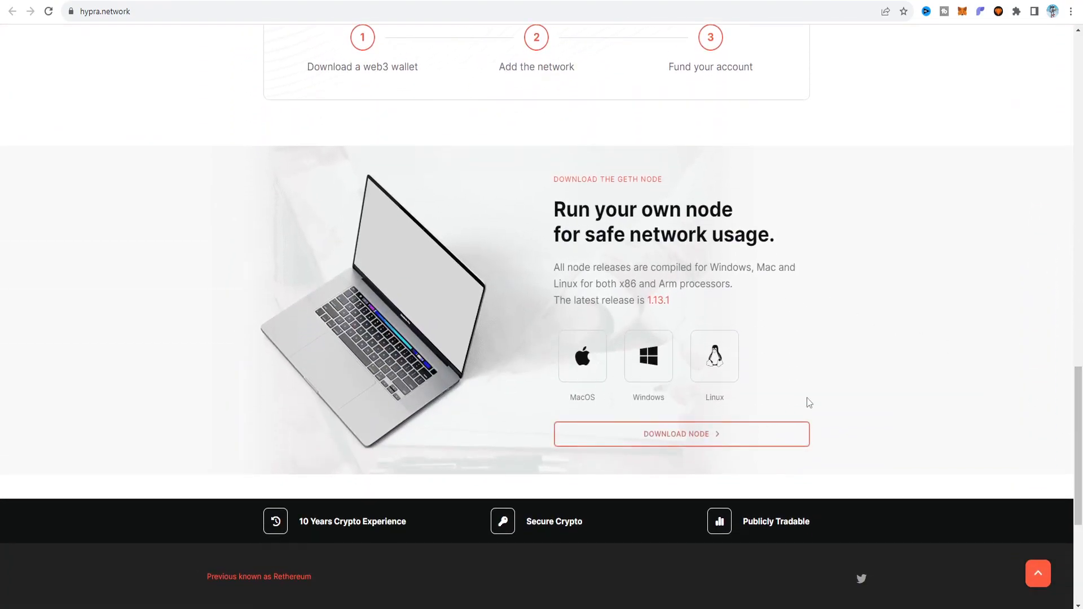
{"action": "left_click_drag", "start_coordinate": [1080, 459], "coordinate": [1081, 54]}
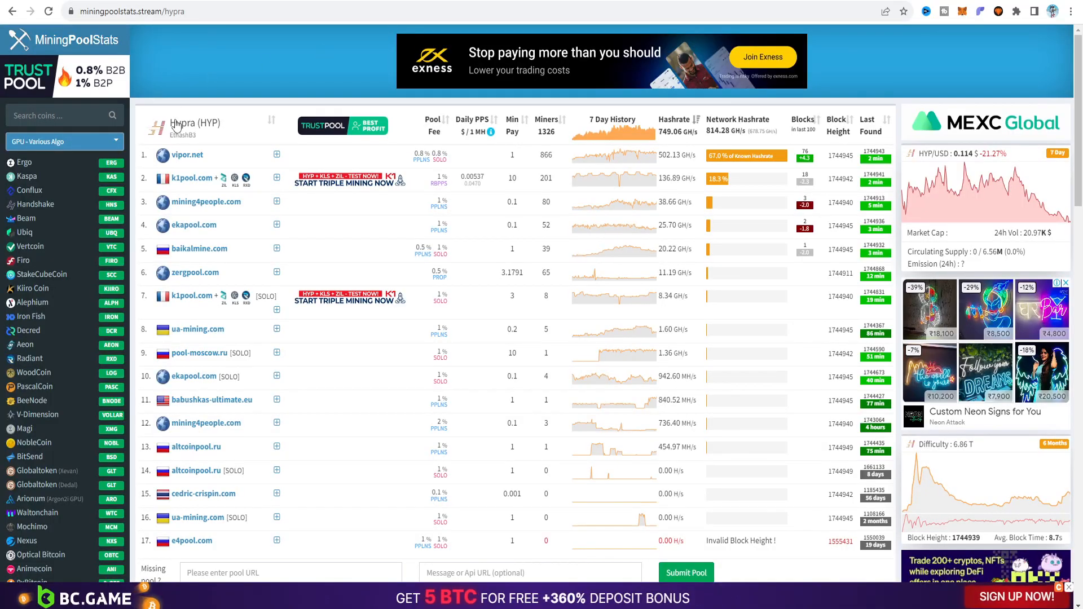
- Open vipor.net from the Hypra pool list, choose Hypra SOLO mining and launch the setup wizard
{"action": "left_click", "coordinate": [187, 154]}
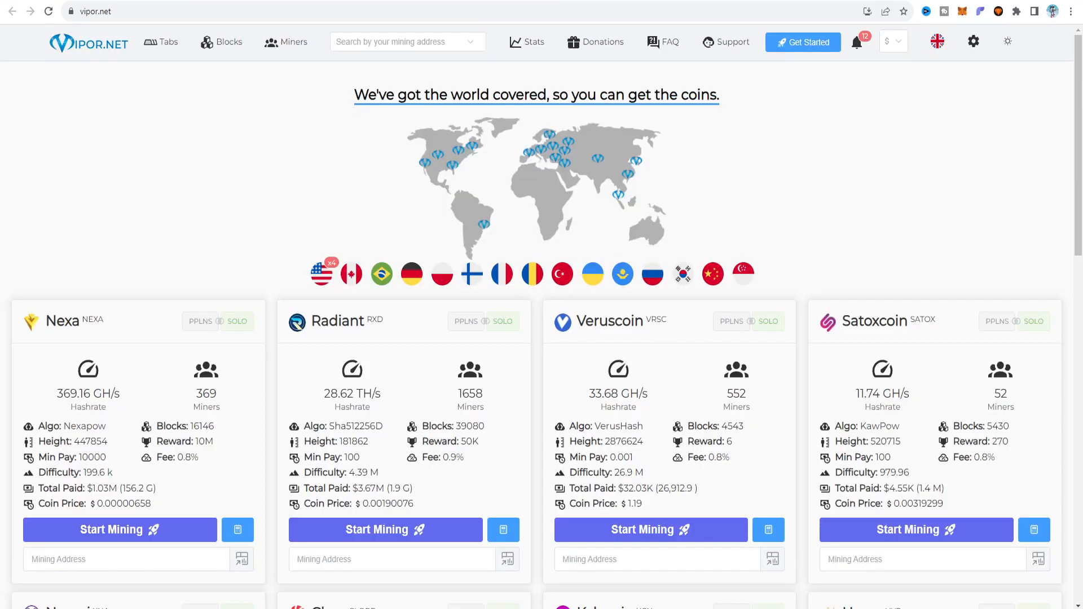
{"action": "scroll", "coordinate": [1023, 229], "scroll_direction": "down", "scroll_amount": 7}
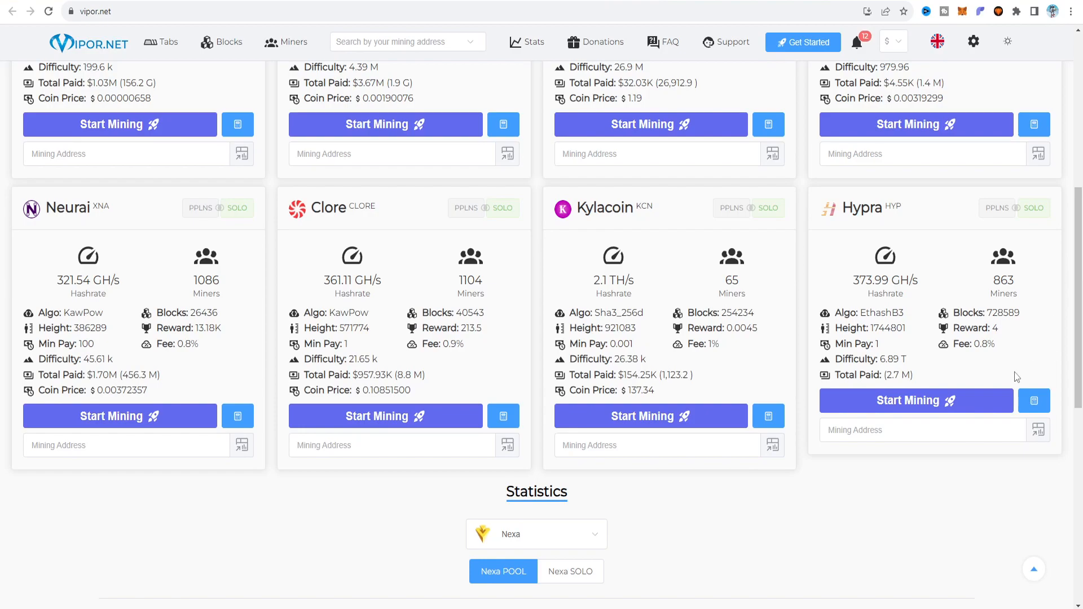
{"action": "left_click", "coordinate": [974, 406]}
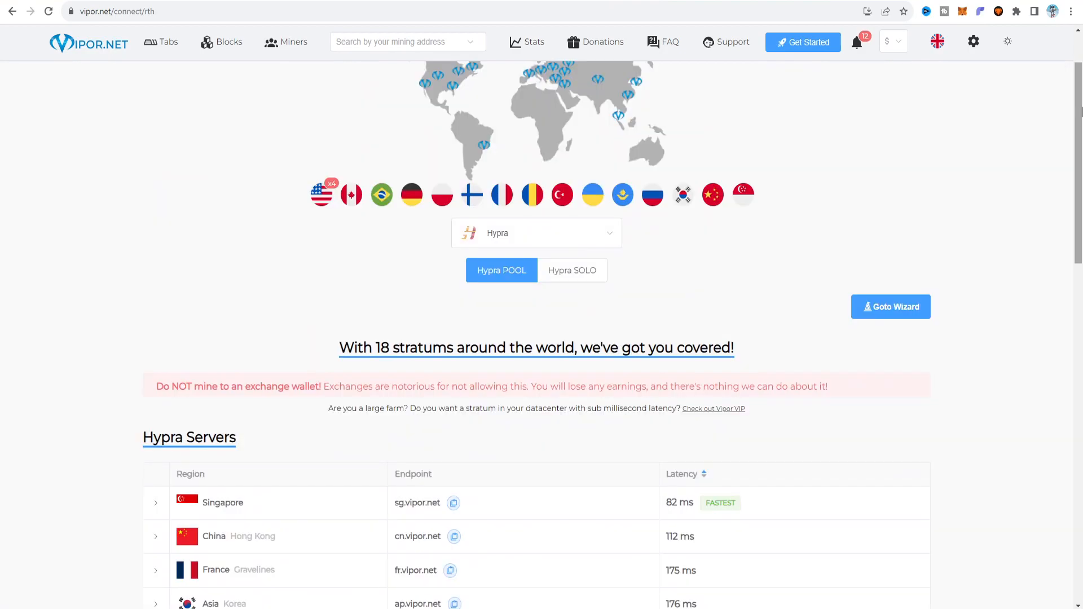
{"action": "left_click", "coordinate": [574, 273]}
{"action": "left_click", "coordinate": [879, 309]}
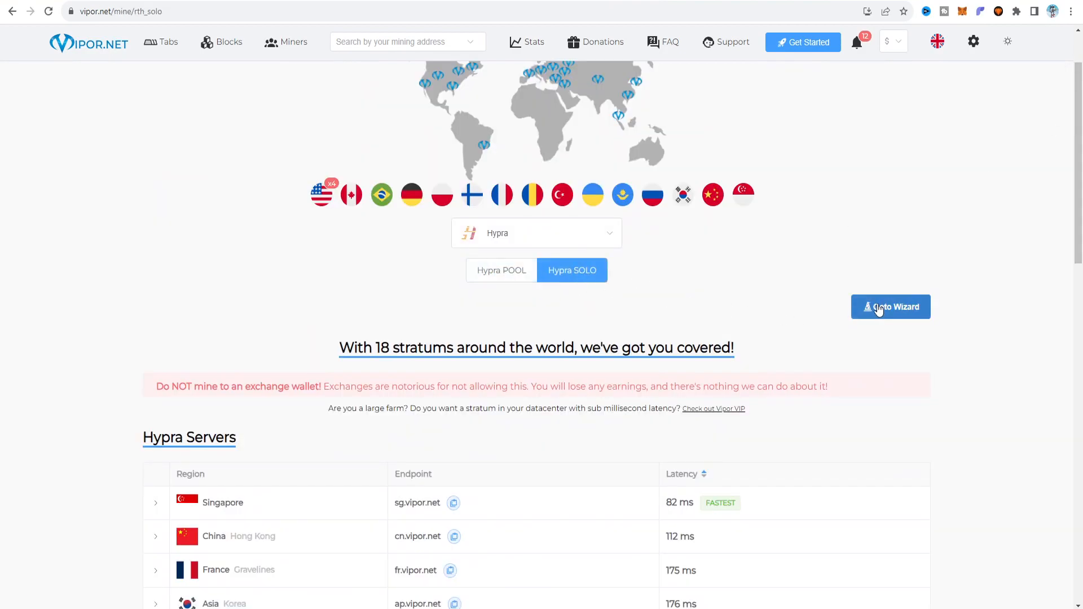
- Examine the wizard's wallet options and the full list of Hypra SOLO server regions
{"action": "scroll", "coordinate": [880, 282], "scroll_direction": "down", "scroll_amount": 2}
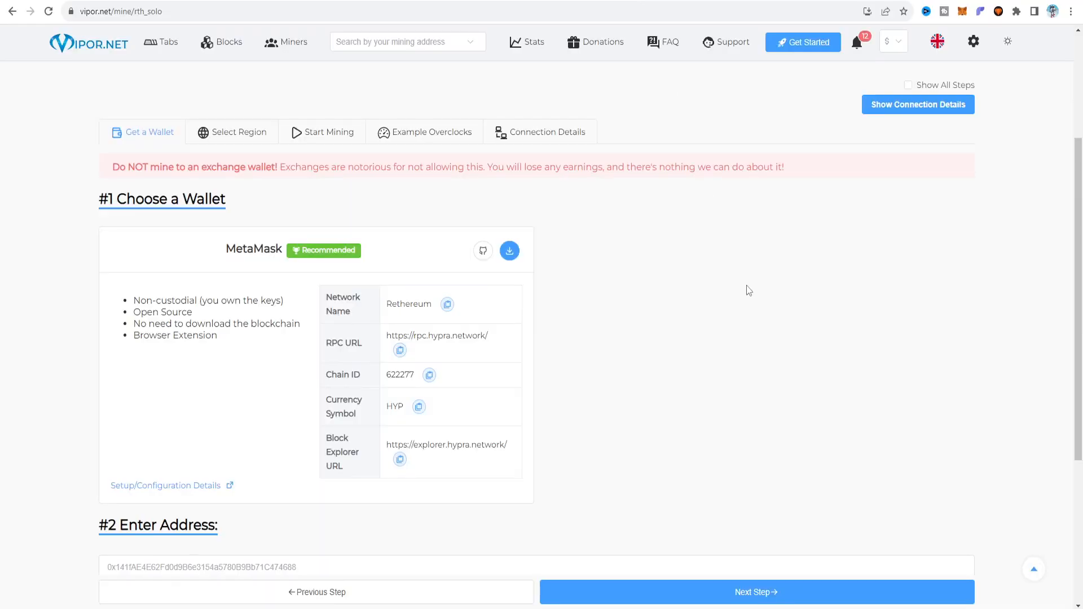
{"action": "scroll", "coordinate": [747, 288], "scroll_direction": "up", "scroll_amount": 1}
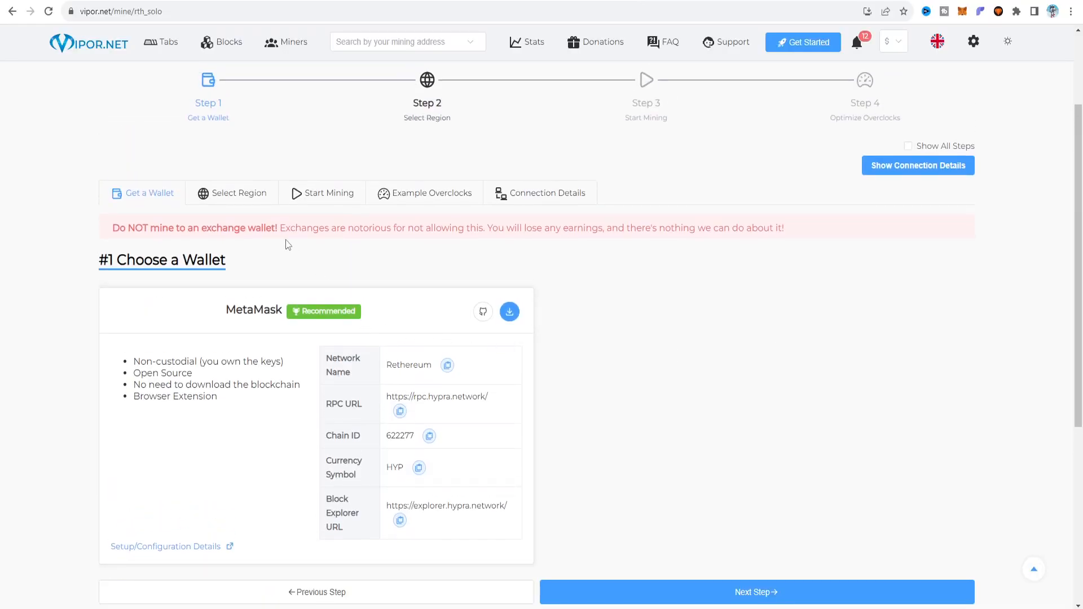
{"action": "left_click", "coordinate": [234, 194]}
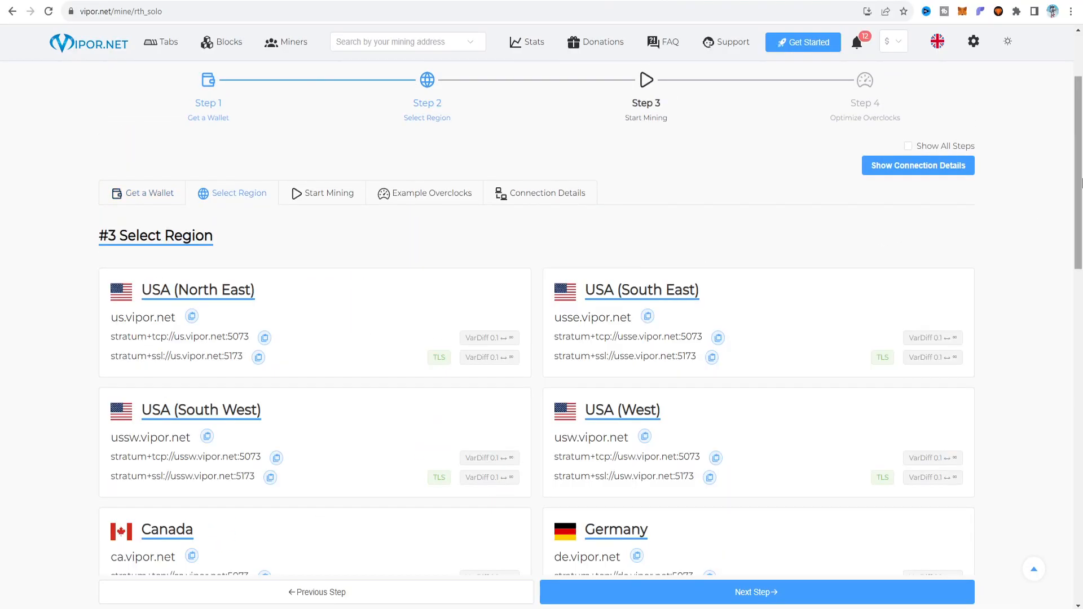
{"action": "scroll", "coordinate": [1041, 209], "scroll_direction": "down", "scroll_amount": 2}
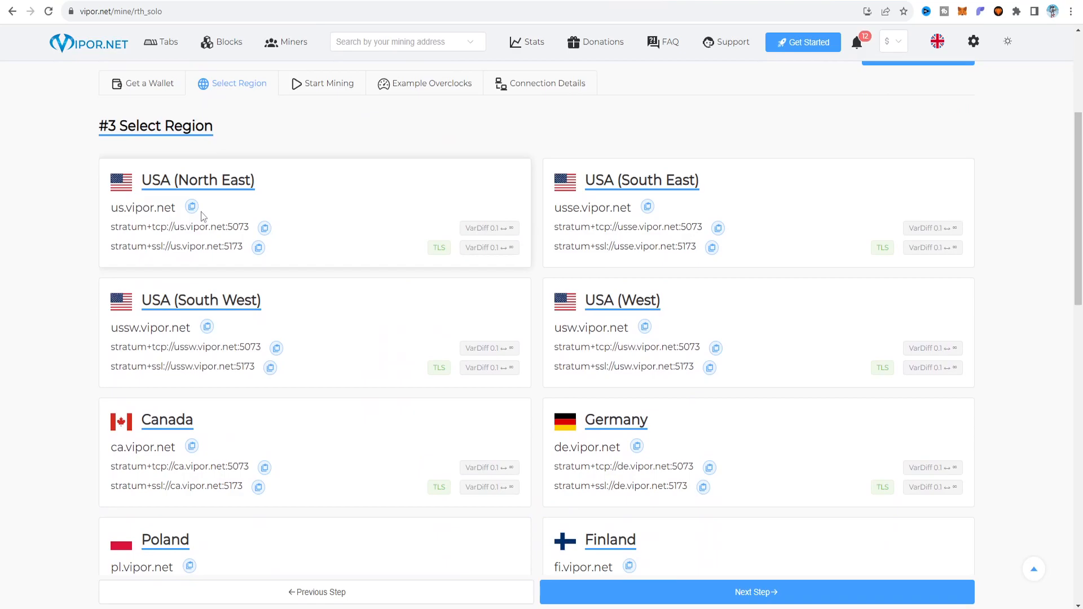
{"action": "scroll", "coordinate": [714, 556], "scroll_direction": "down", "scroll_amount": 1}
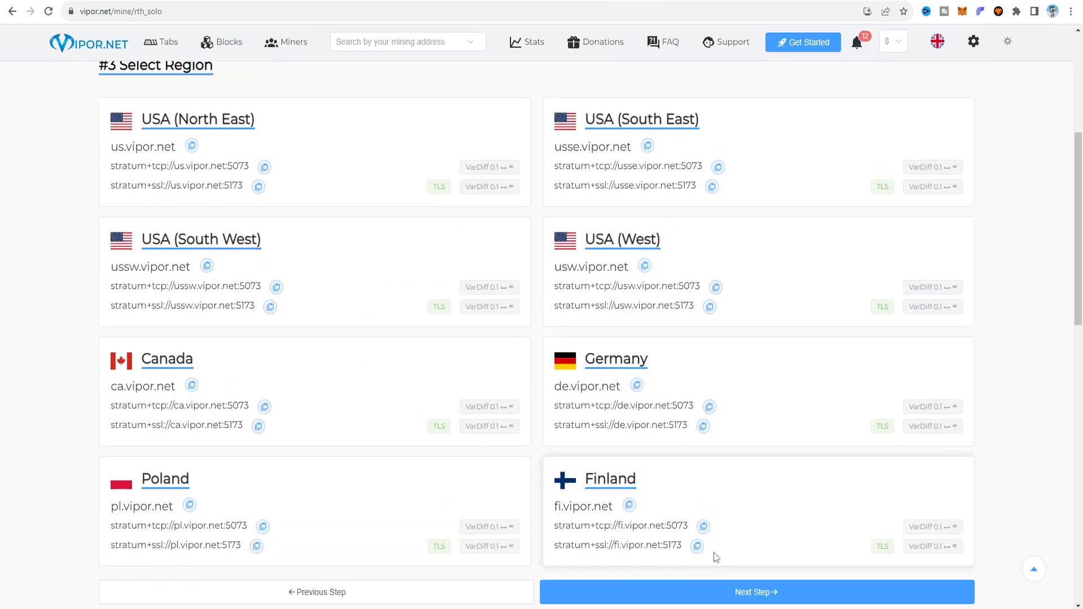
{"action": "scroll", "coordinate": [713, 553], "scroll_direction": "down", "scroll_amount": 2}
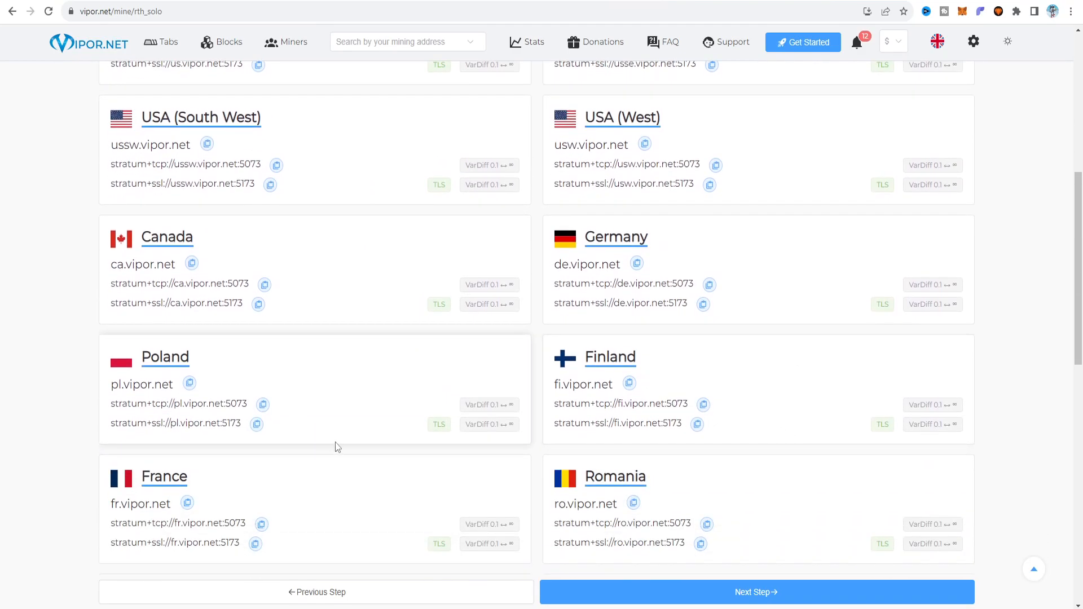
{"action": "scroll", "coordinate": [339, 448], "scroll_direction": "down", "scroll_amount": 4}
{"action": "scroll", "coordinate": [358, 501], "scroll_direction": "down", "scroll_amount": 2}
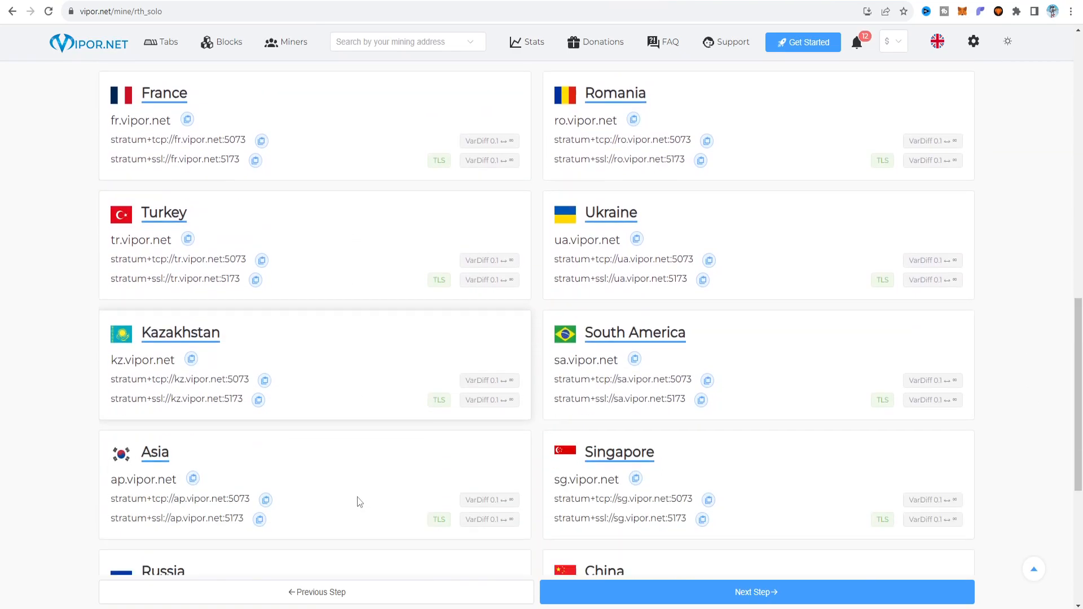
{"action": "scroll", "coordinate": [976, 428], "scroll_direction": "down", "scroll_amount": 3}
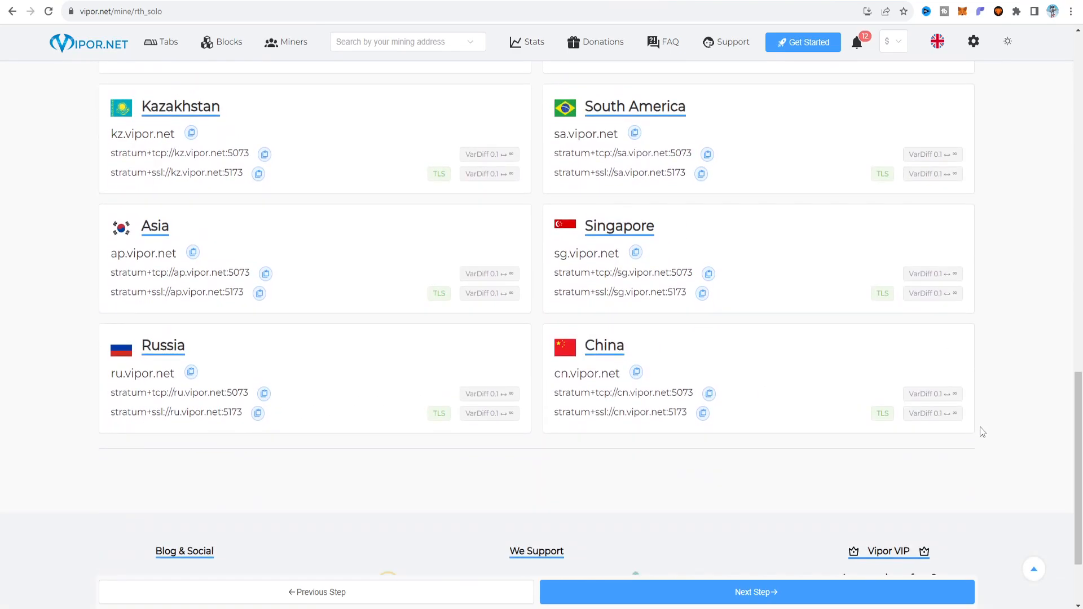
{"action": "scroll", "coordinate": [980, 426], "scroll_direction": "up", "scroll_amount": 8}
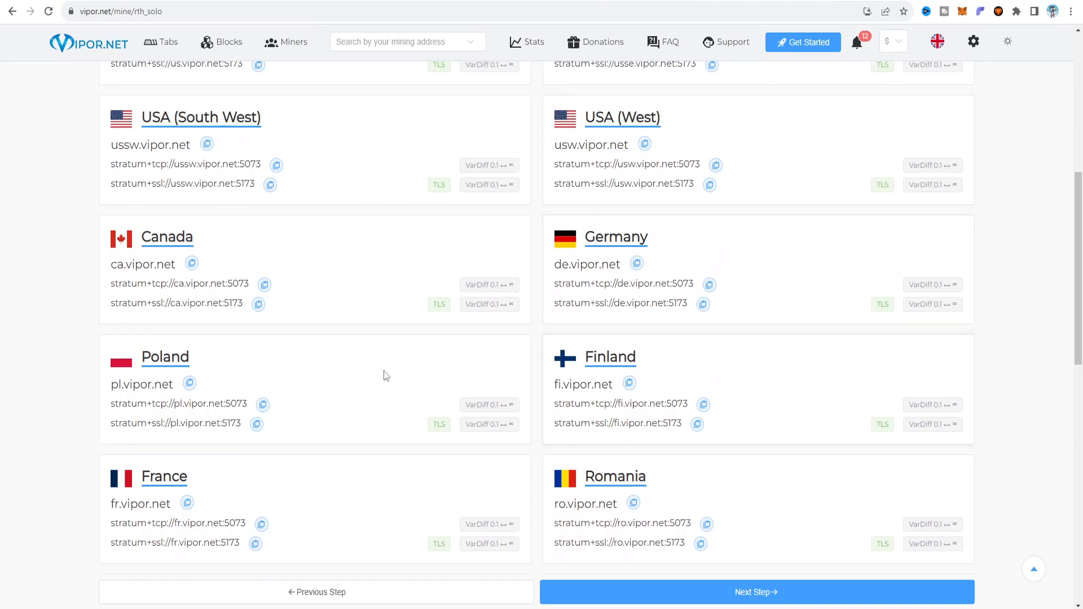
{"action": "scroll", "coordinate": [341, 383], "scroll_direction": "down", "scroll_amount": 5}
{"action": "scroll", "coordinate": [351, 388], "scroll_direction": "down", "scroll_amount": 3}
{"action": "left_click_drag", "start_coordinate": [1079, 421], "coordinate": [1081, 230]}
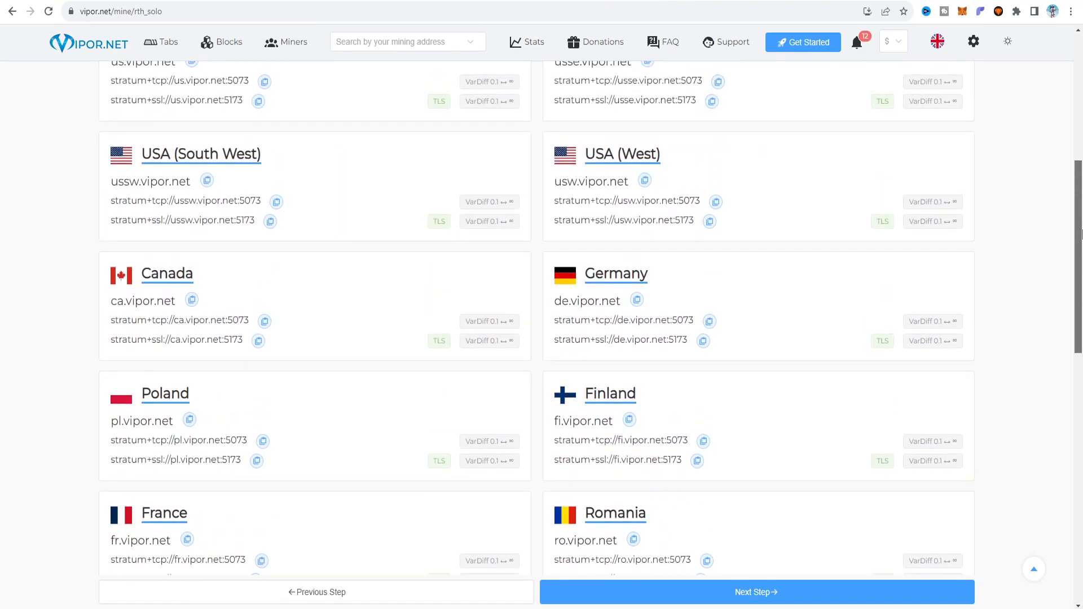
- Copy the Finland server's stratum+tcp address, stratum+tcp://fi.vipor.net:5073
{"action": "scroll", "coordinate": [716, 369], "scroll_direction": "up", "scroll_amount": 3}
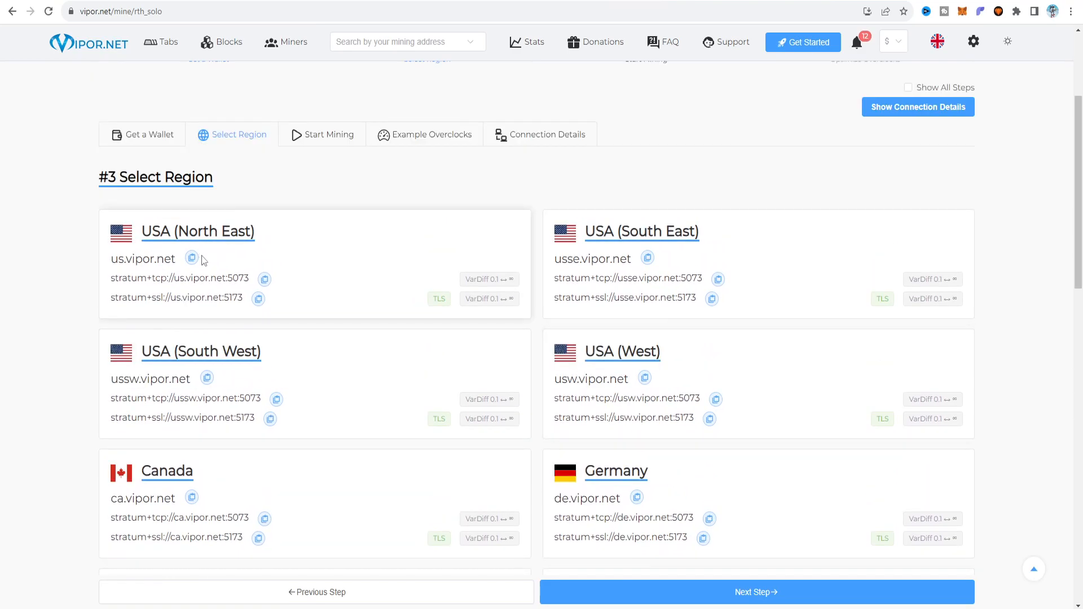
{"action": "scroll", "coordinate": [671, 447], "scroll_direction": "down", "scroll_amount": 4}
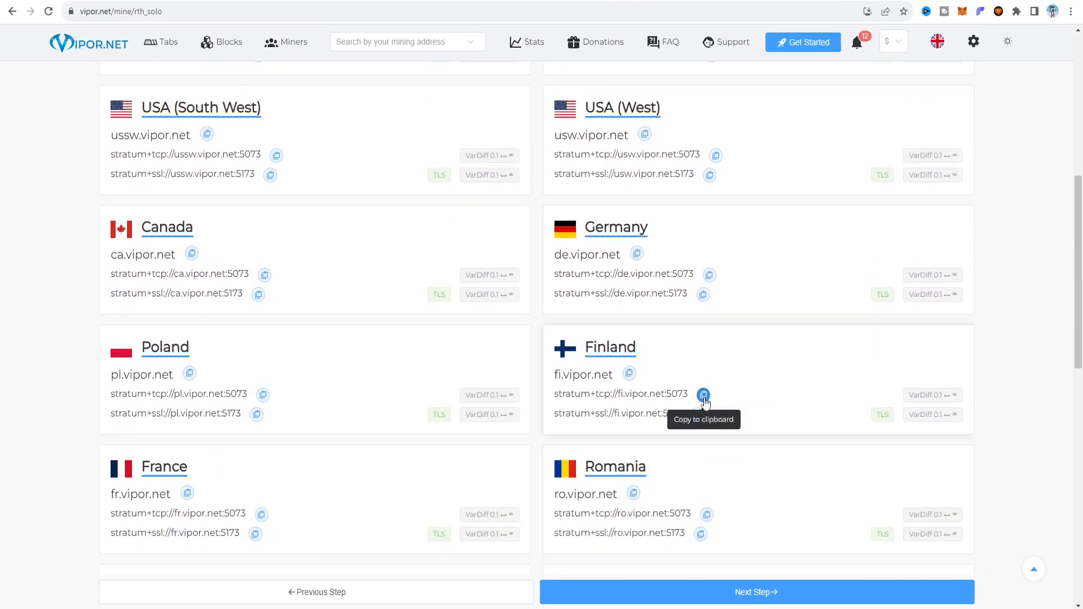
{"action": "left_click", "coordinate": [704, 396]}
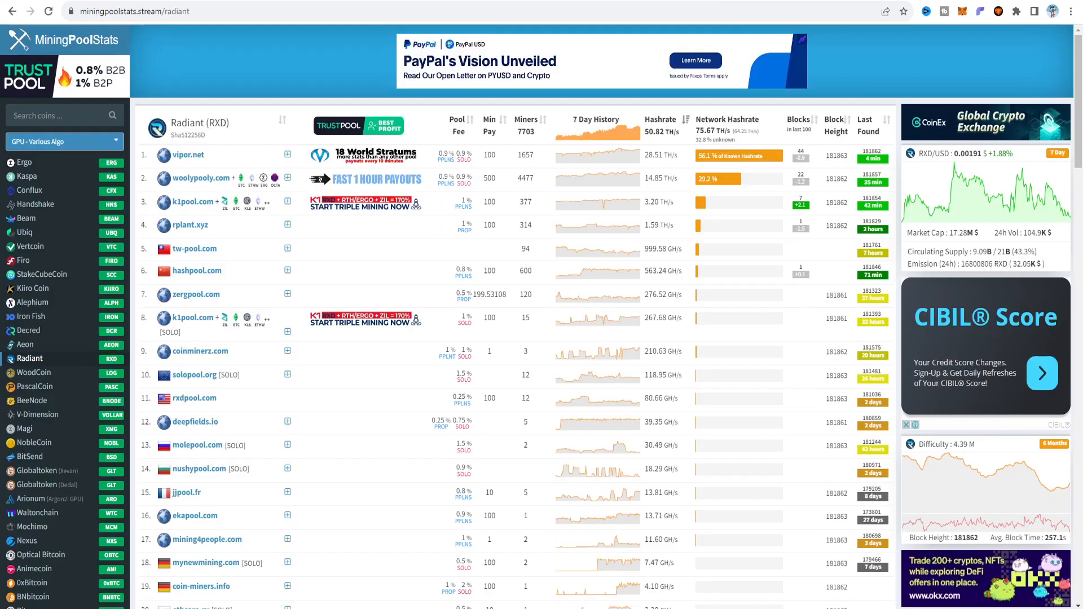
- Look through the complete list of Radiant mining pools on MiningPoolStats
{"action": "scroll", "coordinate": [503, 286], "scroll_direction": "down", "scroll_amount": 7}
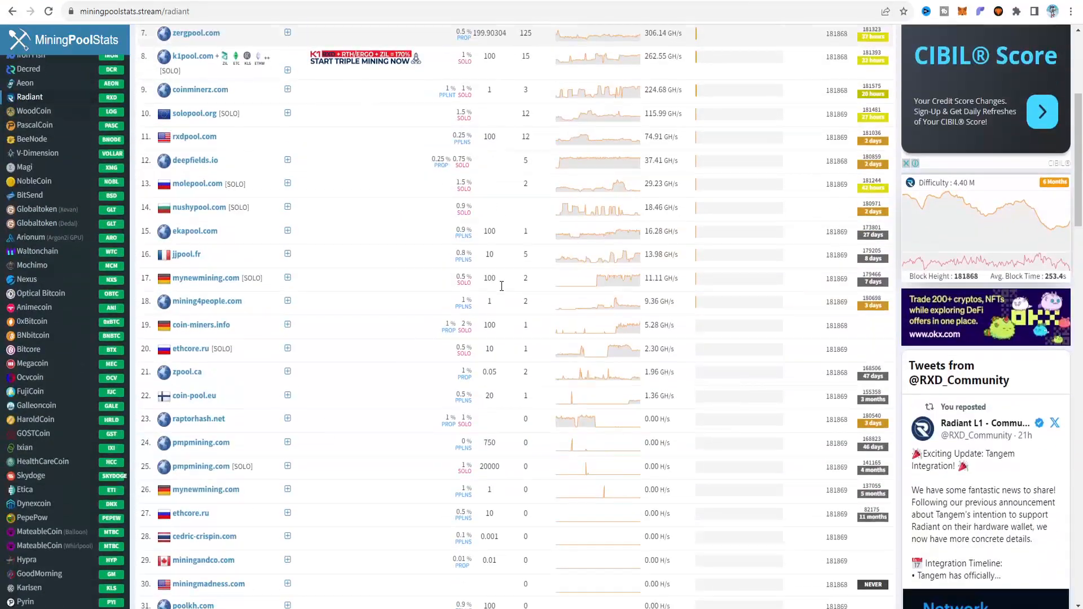
{"action": "scroll", "coordinate": [503, 282], "scroll_direction": "down", "scroll_amount": 5}
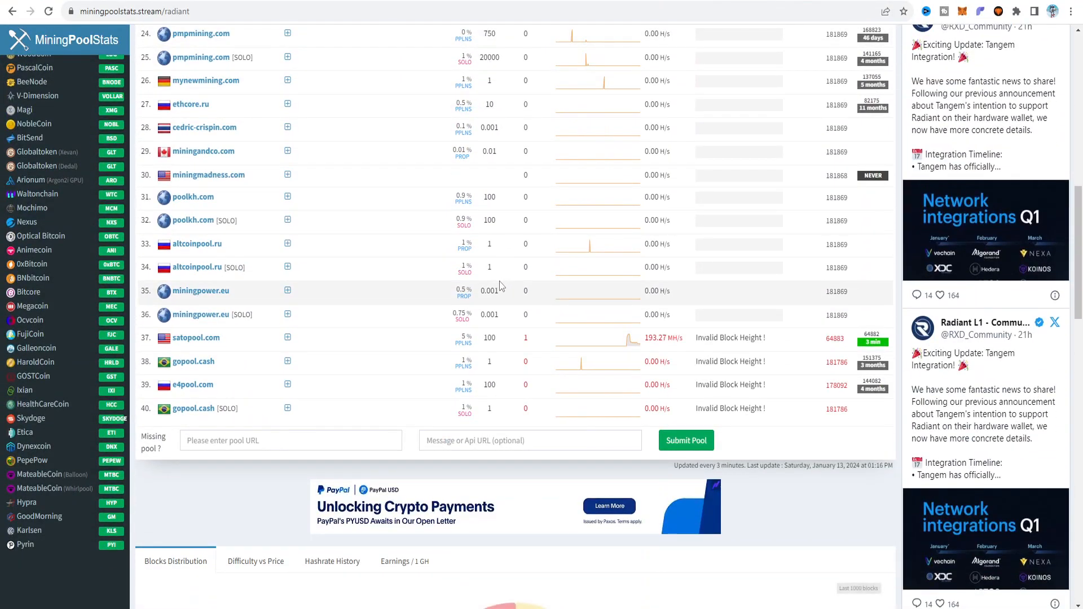
{"action": "left_click_drag", "start_coordinate": [1078, 246], "coordinate": [1078, 84]}
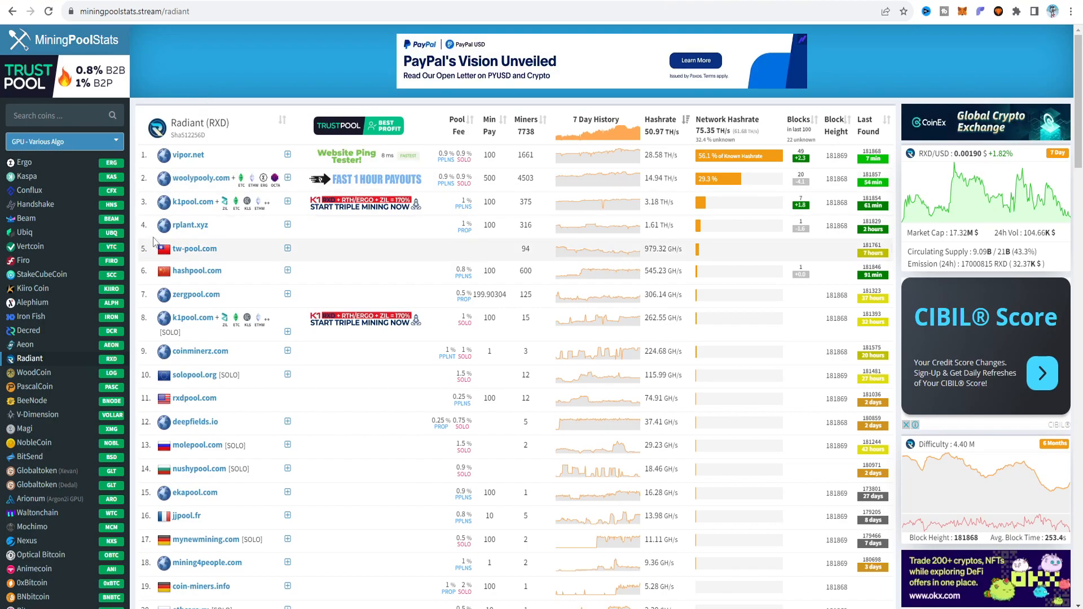
- Open rplant.xyz from the Radiant pool list and bring up the pool's connection details with the miner configuration form
{"action": "left_click", "coordinate": [204, 231]}
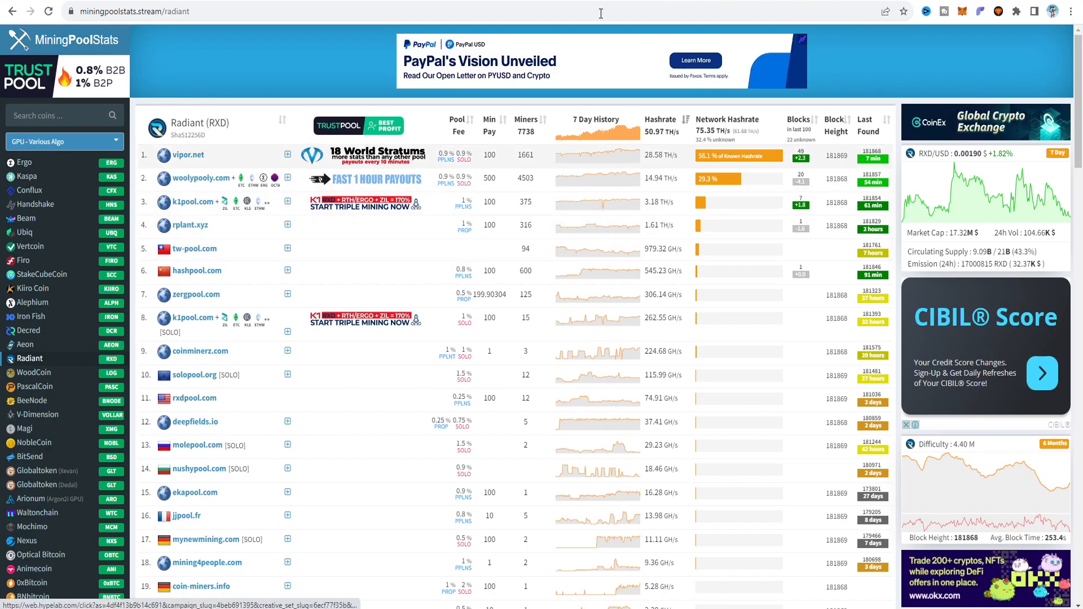
{"action": "left_click_drag", "start_coordinate": [1082, 199], "coordinate": [1081, 207]}
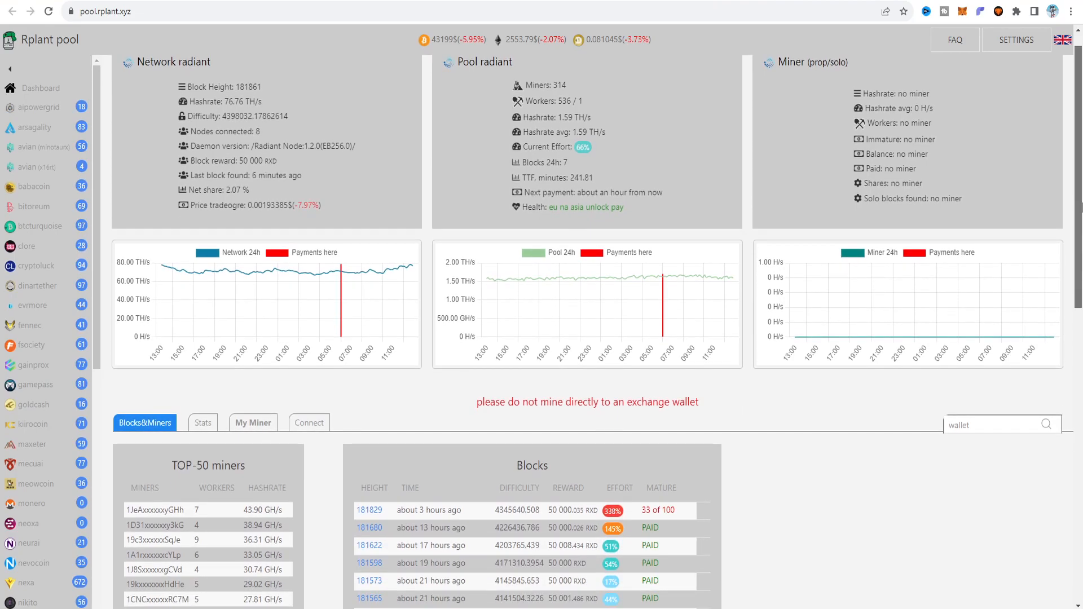
{"action": "left_click", "coordinate": [309, 423]}
{"action": "left_click_drag", "start_coordinate": [1082, 228], "coordinate": [1082, 445]}
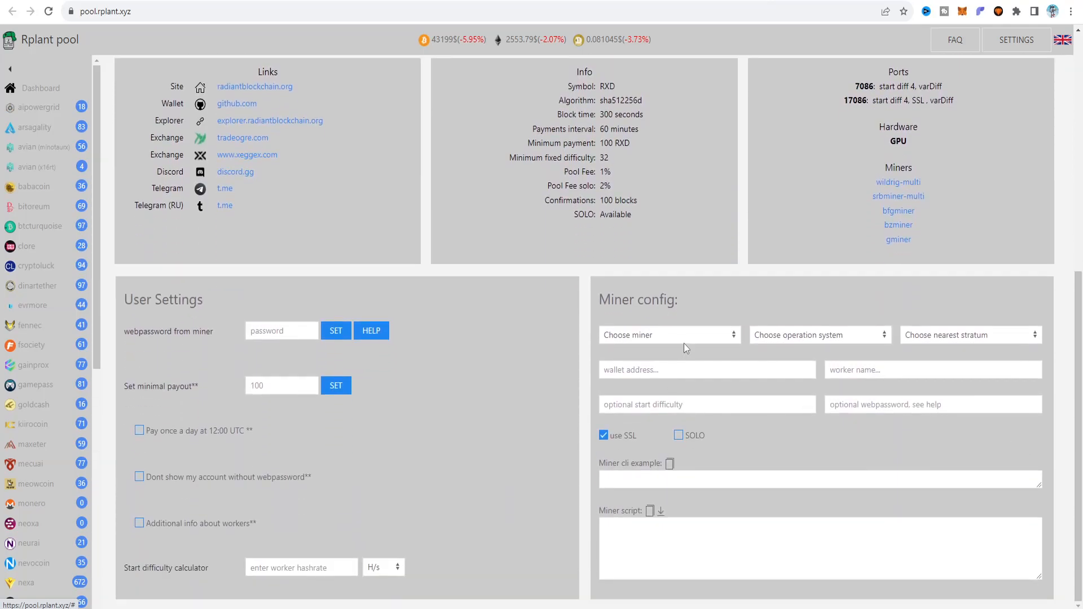
- Configure the Radiant miner settings with bzminer, the Linux/MacOS operating system and the Asia-Pacific stratum
{"action": "left_click", "coordinate": [705, 337]}
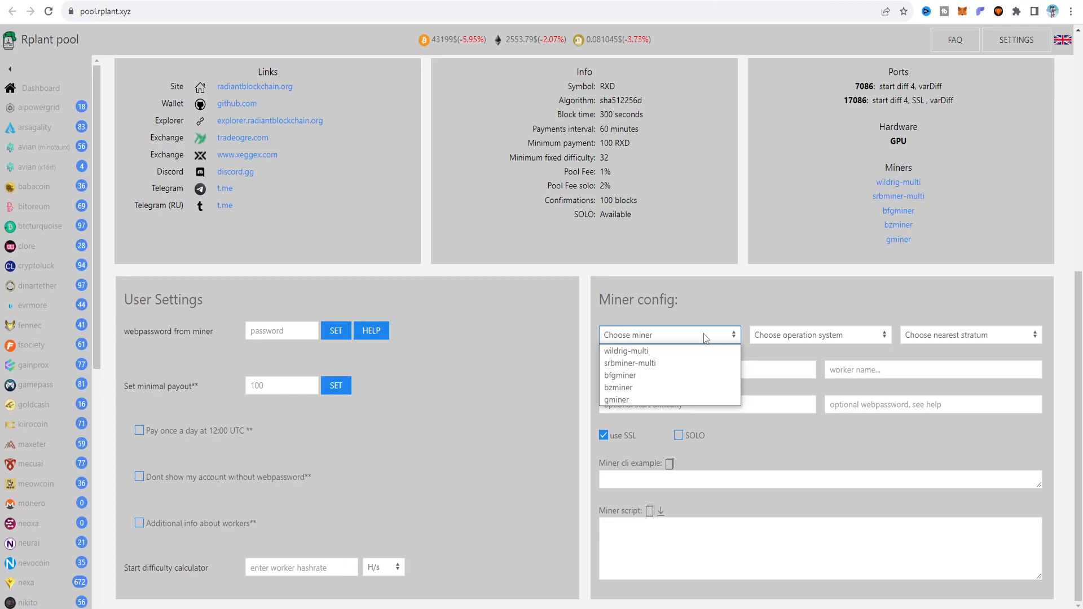
{"action": "left_click", "coordinate": [680, 388]}
{"action": "left_click", "coordinate": [805, 345]}
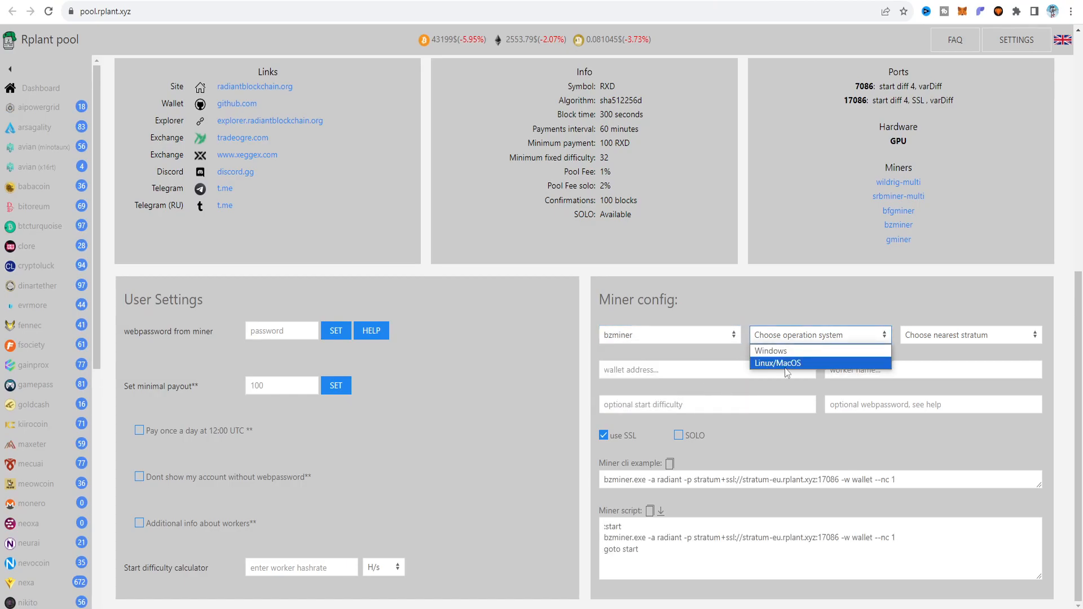
{"action": "left_click", "coordinate": [788, 364]}
{"action": "left_click", "coordinate": [974, 338]}
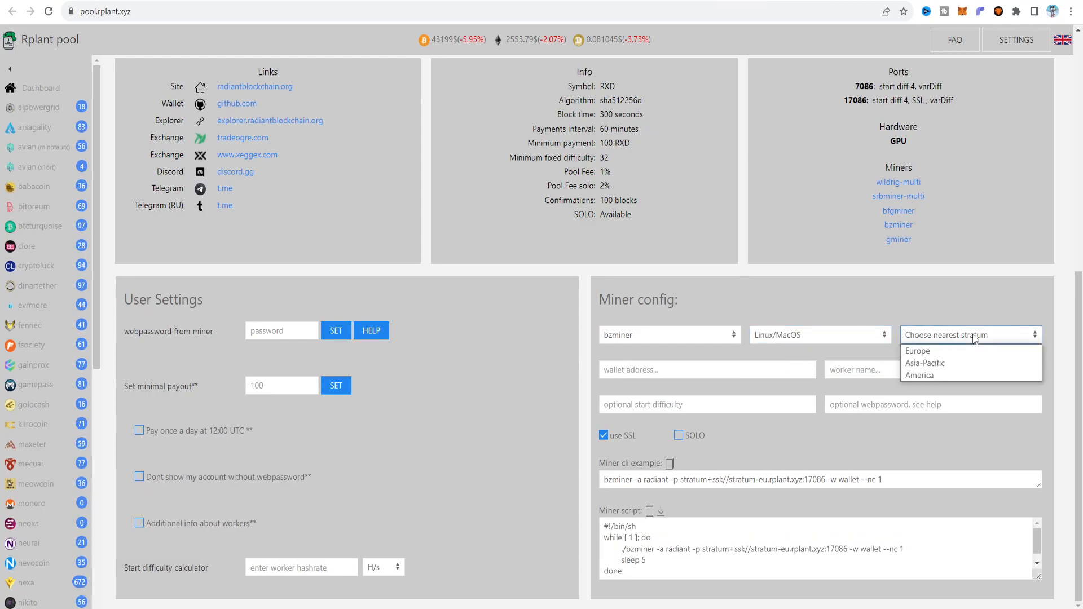
{"action": "left_click", "coordinate": [944, 361]}
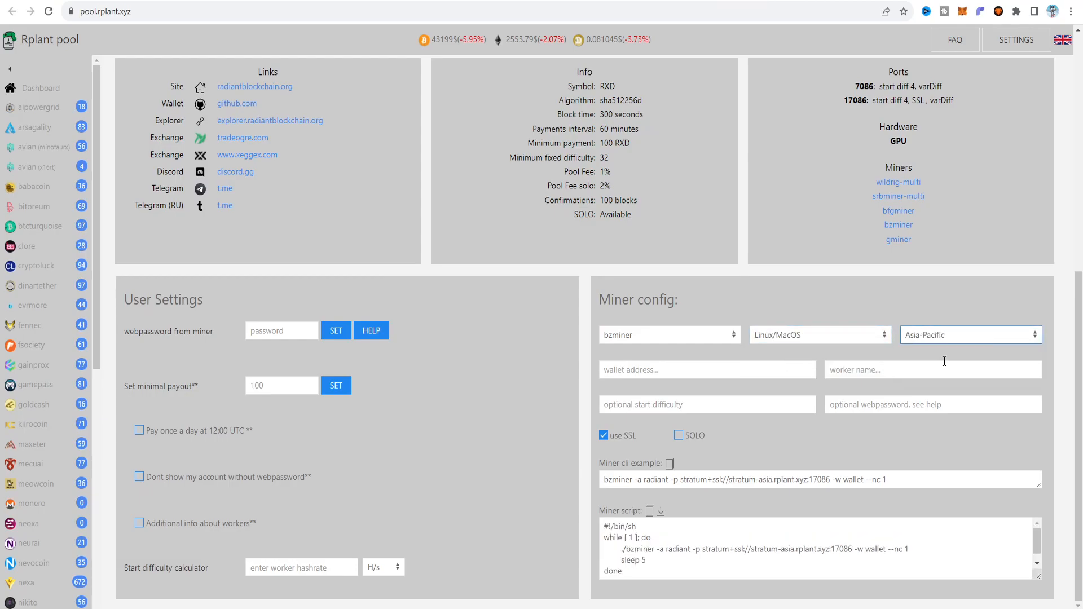
- Disable SSL, enable SOLO and select the address stratum+tcp://stratum-asia.rplant.xyz:7086 in the miner command example
{"action": "left_click", "coordinate": [603, 436]}
{"action": "left_click", "coordinate": [678, 435]}
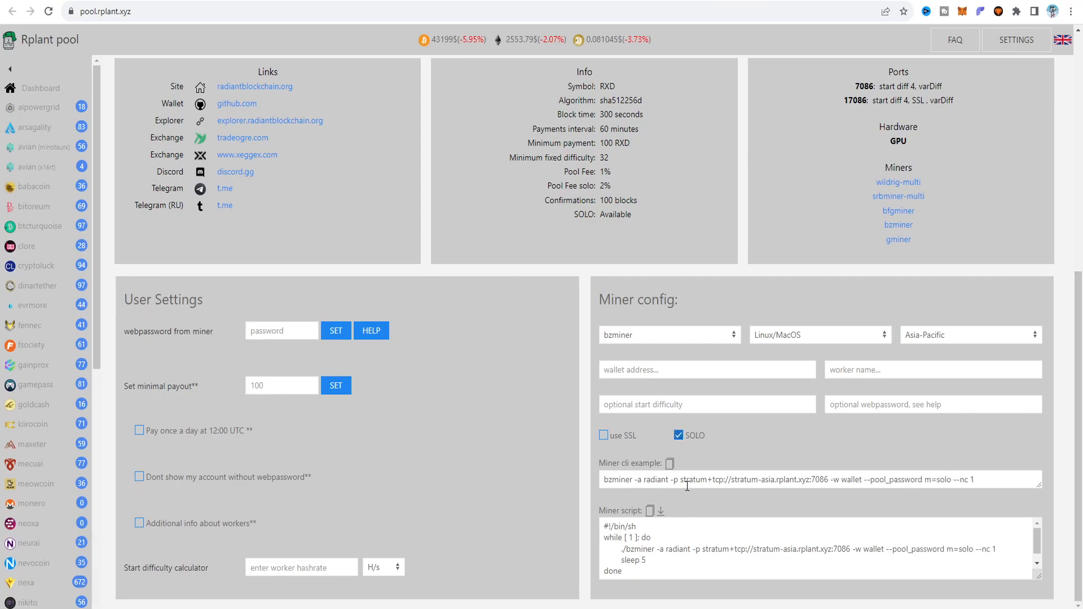
{"action": "left_click_drag", "start_coordinate": [682, 483], "coordinate": [831, 478]}
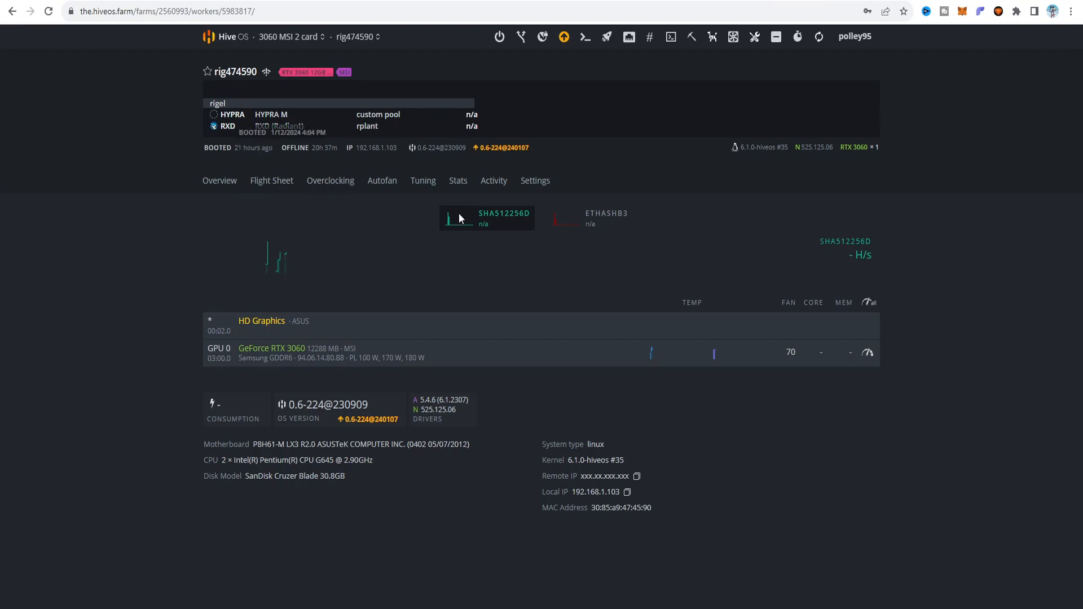
- In Hive OS, view the rig's ETHASHB3 stats and inspect the HYPRA M wallet's details in the farm wallets without changing them
{"action": "left_click", "coordinate": [614, 224]}
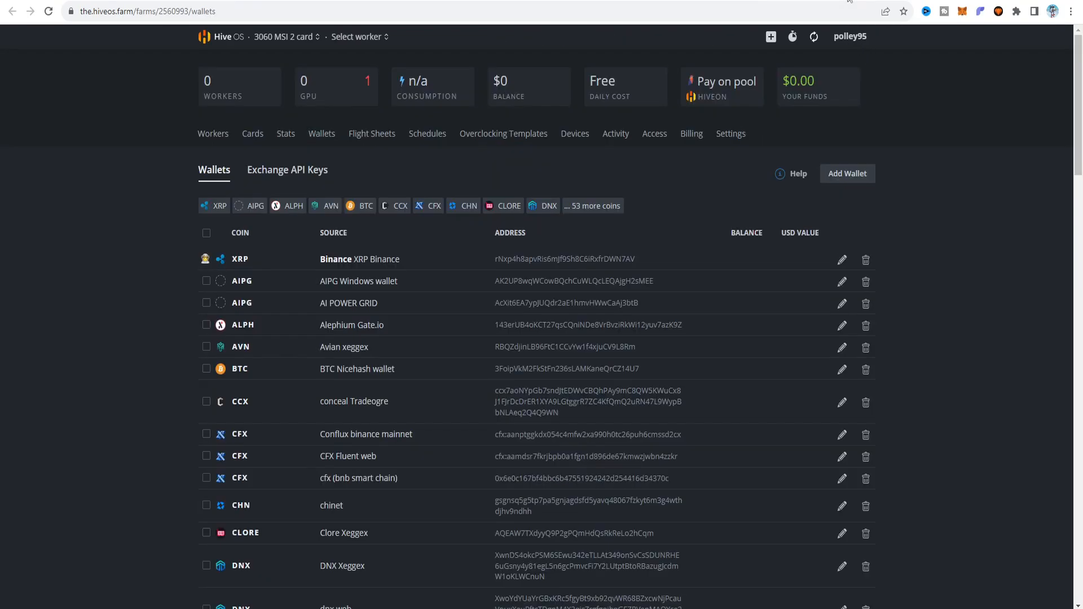
{"action": "left_click_drag", "start_coordinate": [1078, 121], "coordinate": [1078, 314]}
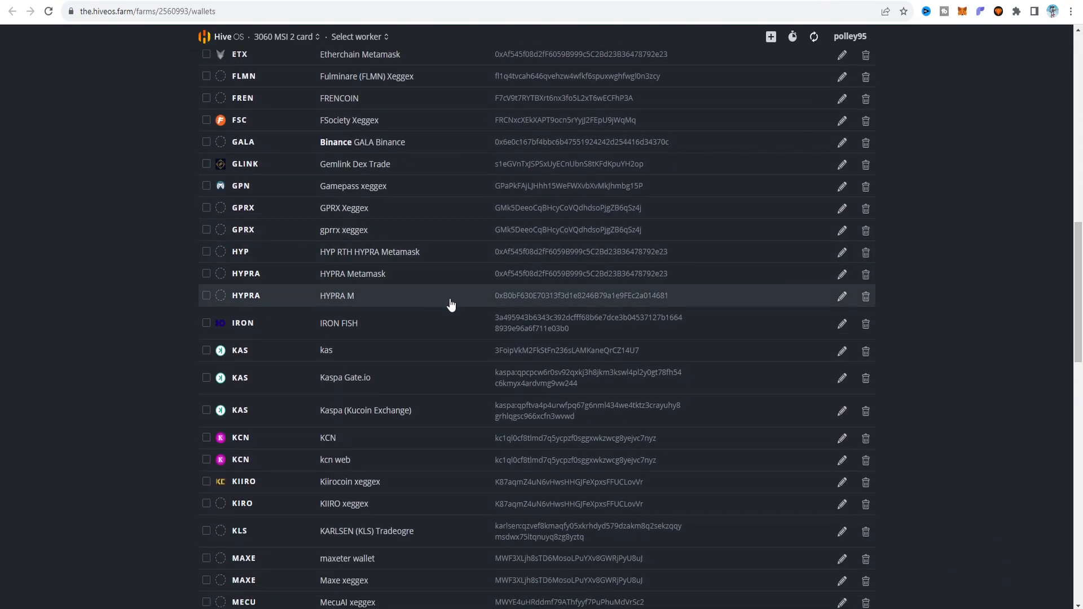
{"action": "left_click", "coordinate": [842, 297]}
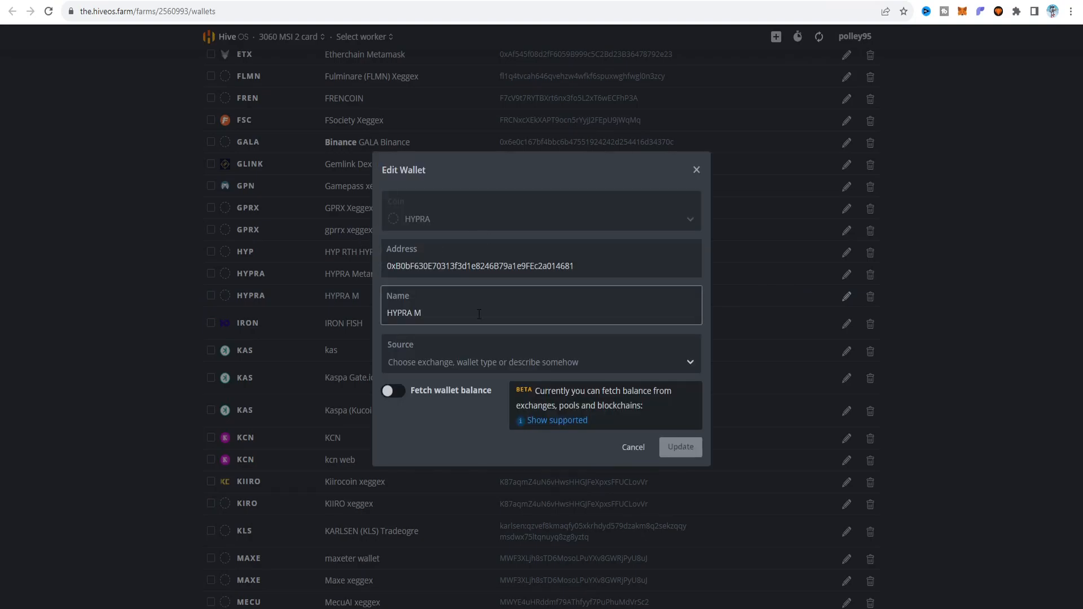
{"action": "left_click", "coordinate": [697, 171]}
- Start a new farm wallet and choose HYPRA as its coin
{"action": "left_click_drag", "start_coordinate": [1078, 234], "coordinate": [1082, 68]}
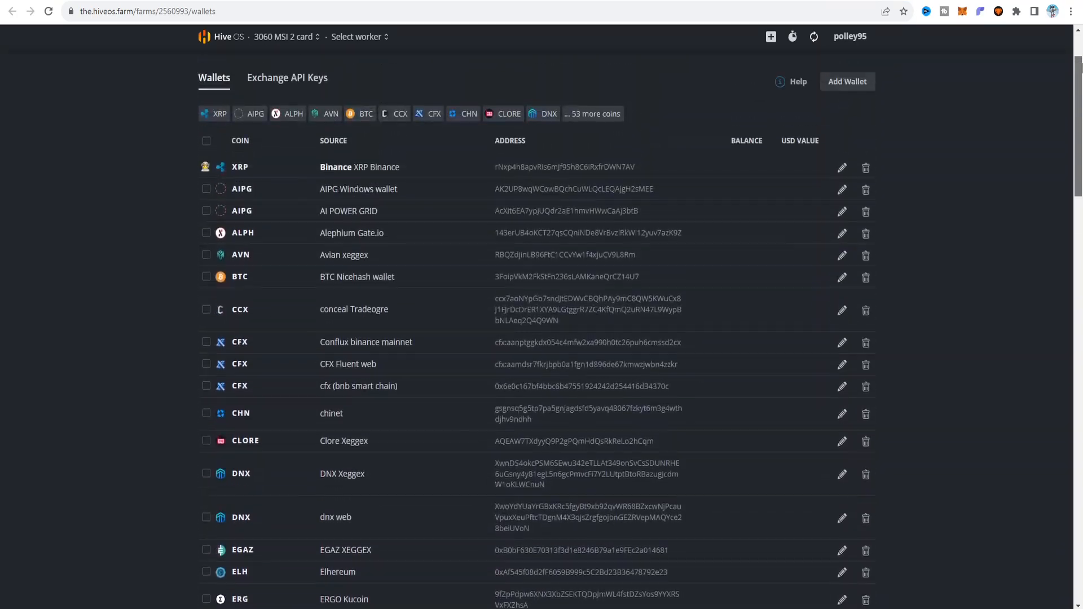
{"action": "scroll", "coordinate": [1021, 89], "scroll_direction": "up", "scroll_amount": 2}
{"action": "left_click", "coordinate": [853, 171]}
{"action": "type", "text": "hyp"}
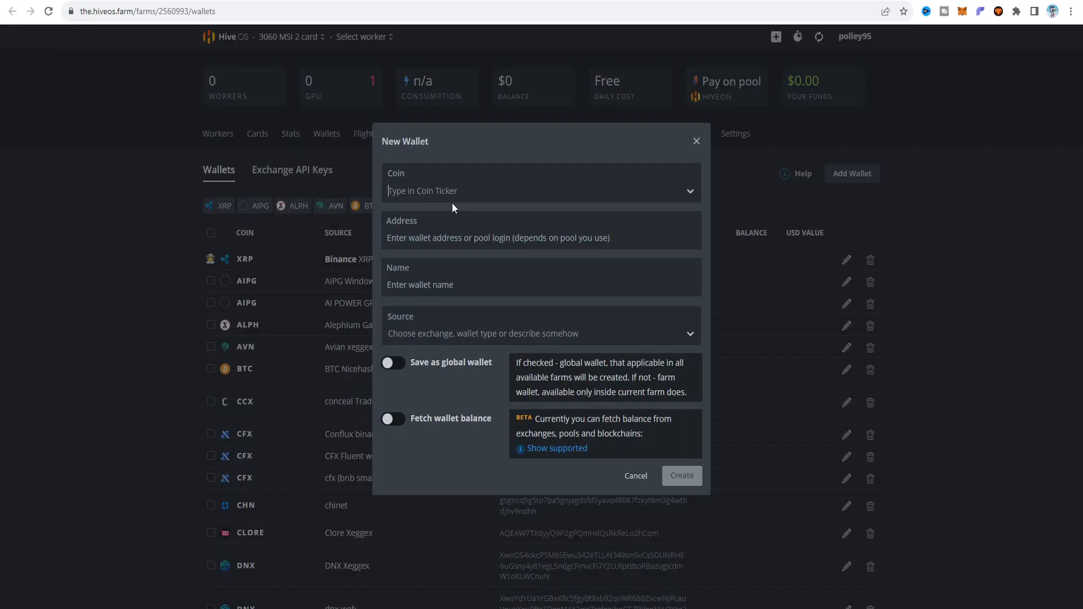
{"action": "type", "text": "hyp"}
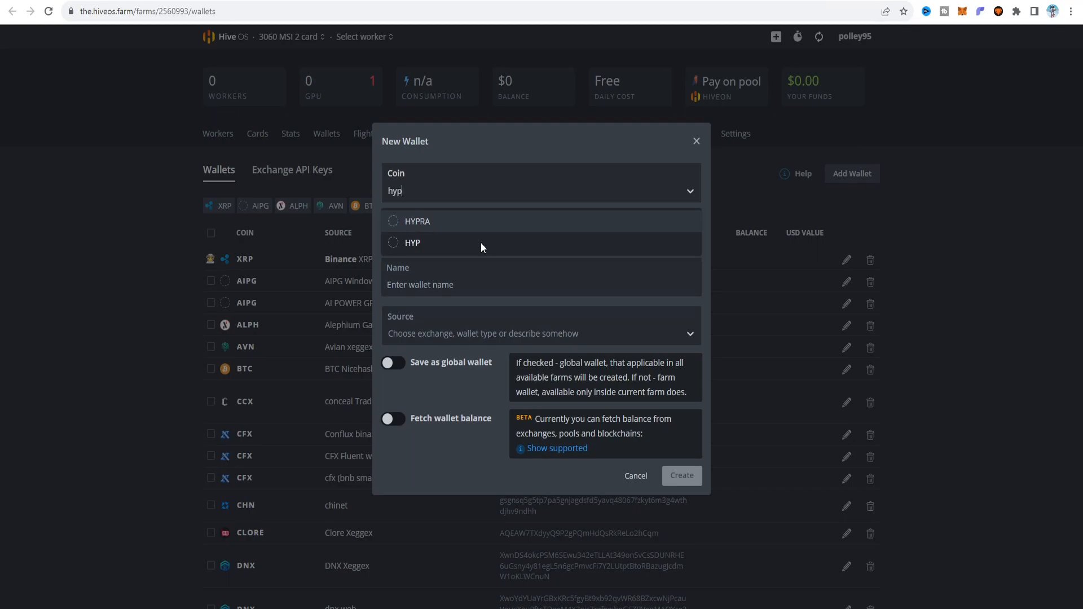
{"action": "left_click", "coordinate": [487, 219]}
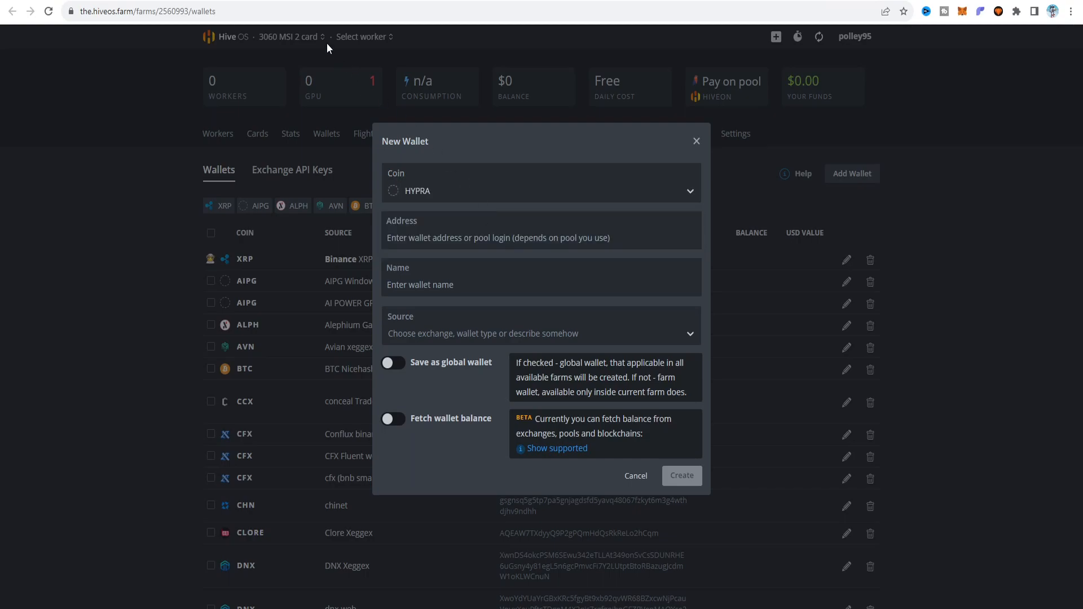
- Check the HYPRA overview page on CoinGecko, return to Hive OS and cancel the new wallet
{"action": "key", "text": "ctrl+Tab"}
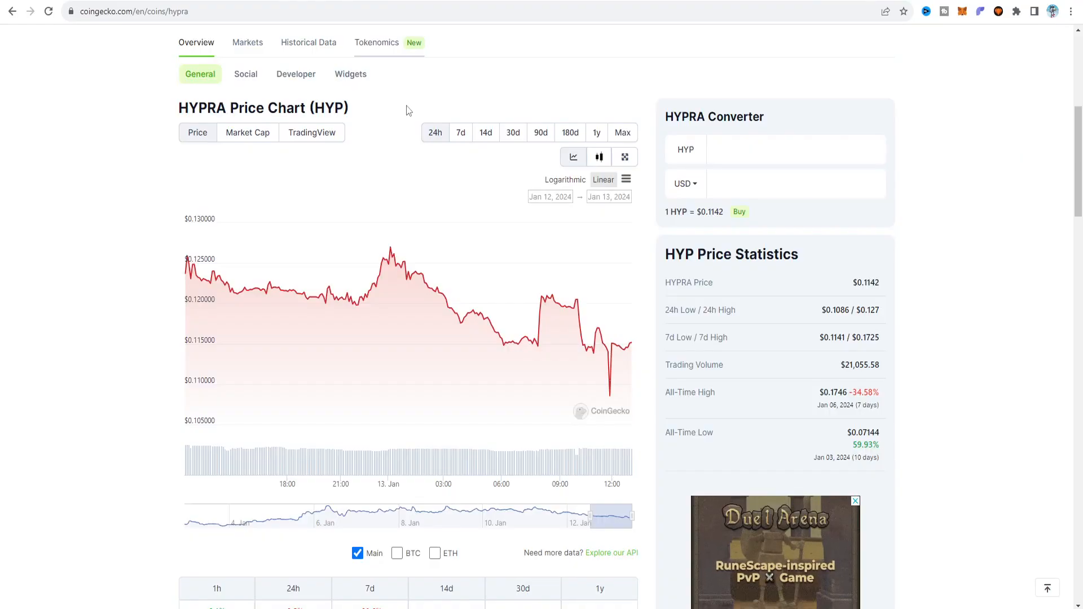
{"action": "left_click_drag", "start_coordinate": [1081, 194], "coordinate": [1082, 115]}
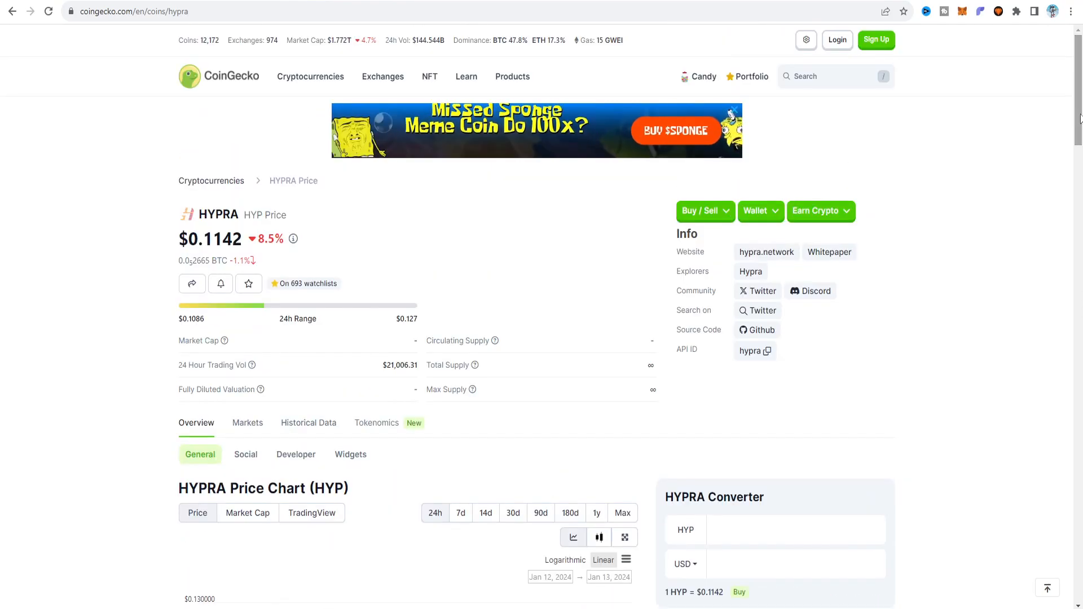
{"action": "key", "text": "ctrl+shift+Tab"}
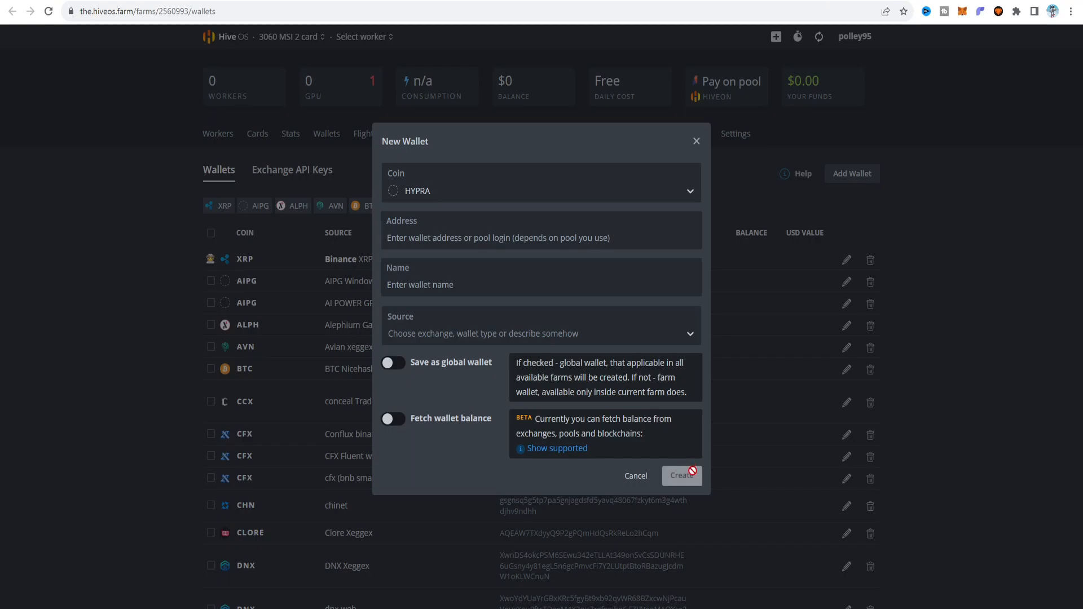
{"action": "left_click", "coordinate": [636, 478]}
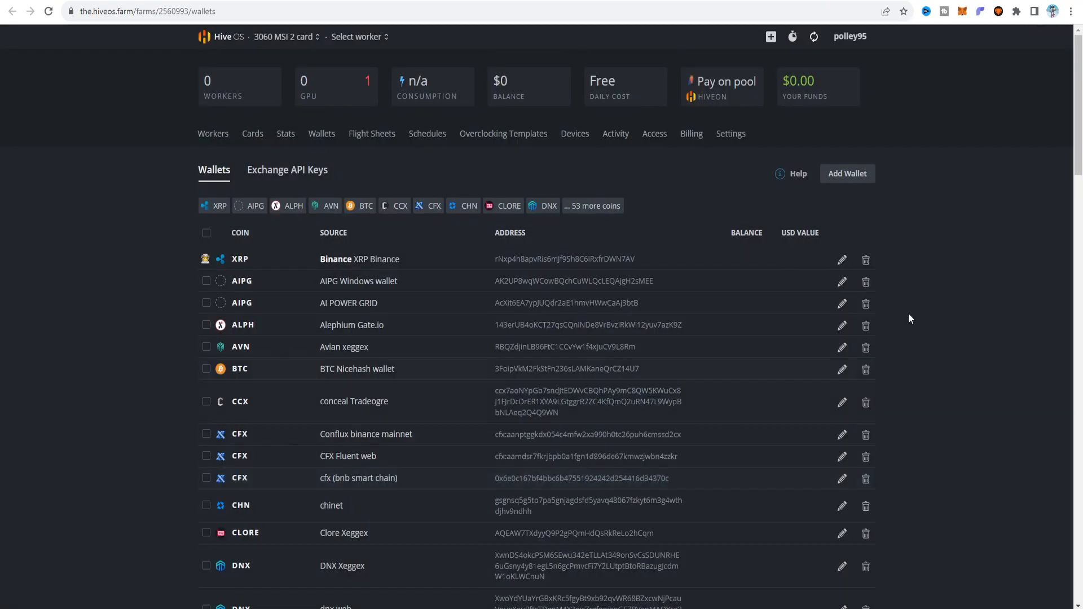
- Inspect the RXD (Radiant) wallet's details in the farm wallets and leave without changing them
{"action": "left_click_drag", "start_coordinate": [1079, 159], "coordinate": [1081, 570]}
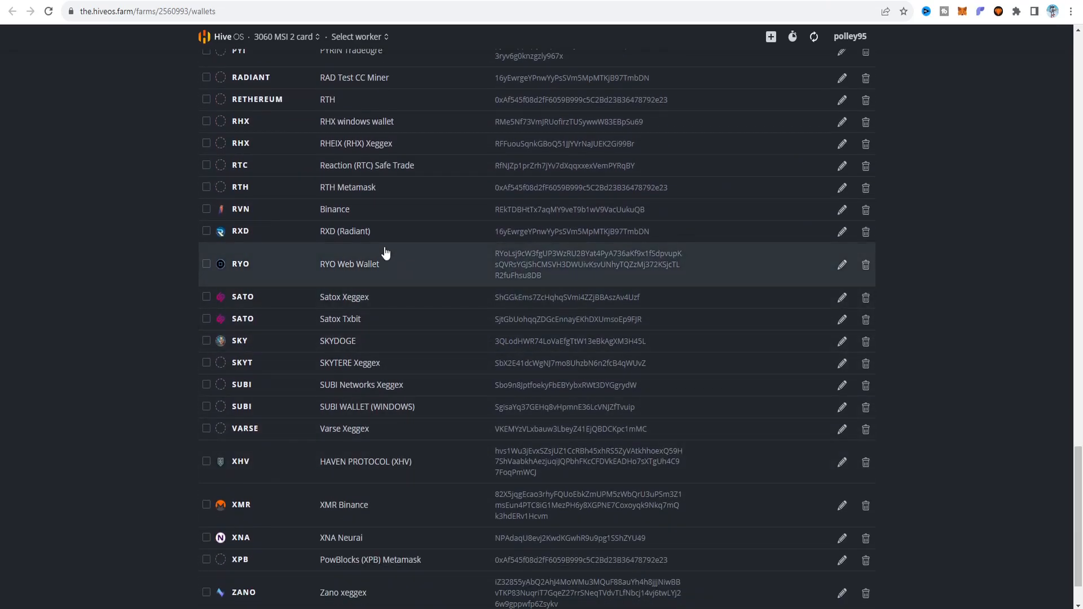
{"action": "left_click", "coordinate": [841, 232]}
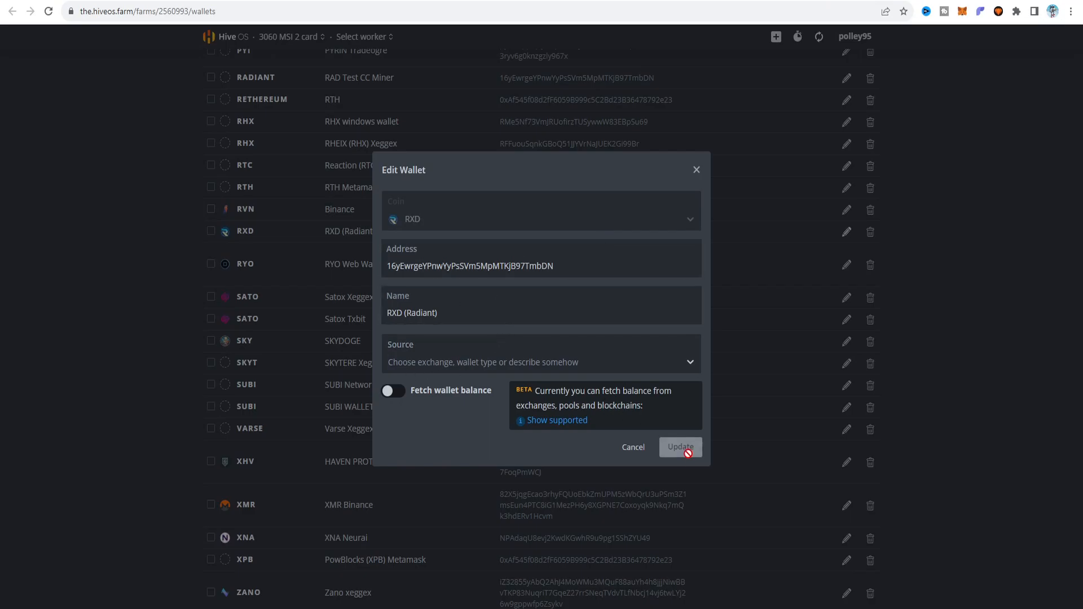
{"action": "left_click", "coordinate": [633, 448]}
- Open the farm's flight sheets and look over the existing dual-mining entries
{"action": "scroll", "coordinate": [633, 395], "scroll_direction": "up", "scroll_amount": 15}
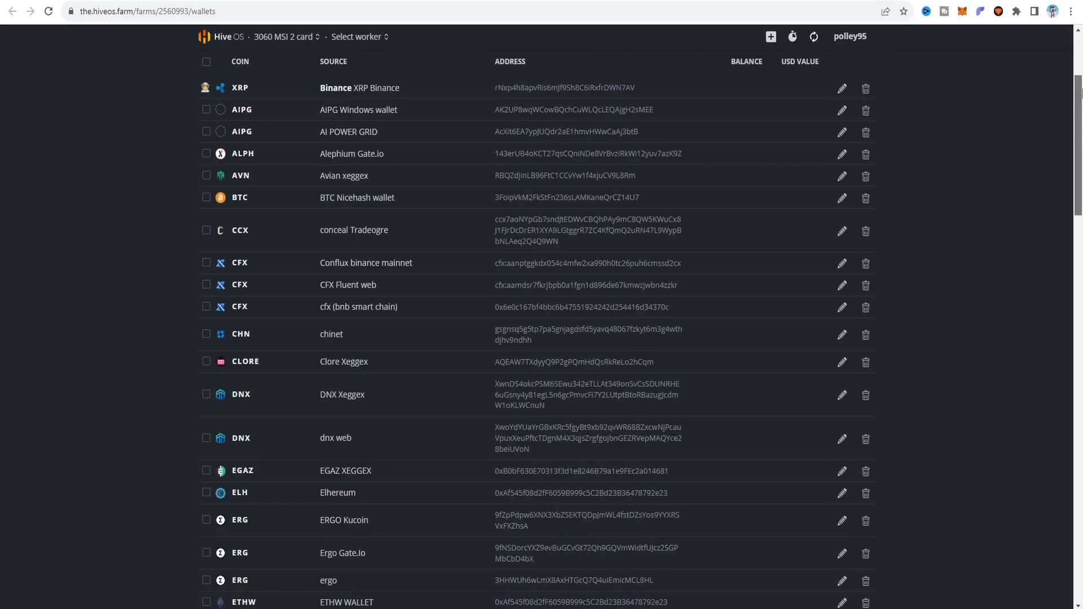
{"action": "left_click", "coordinate": [376, 133]}
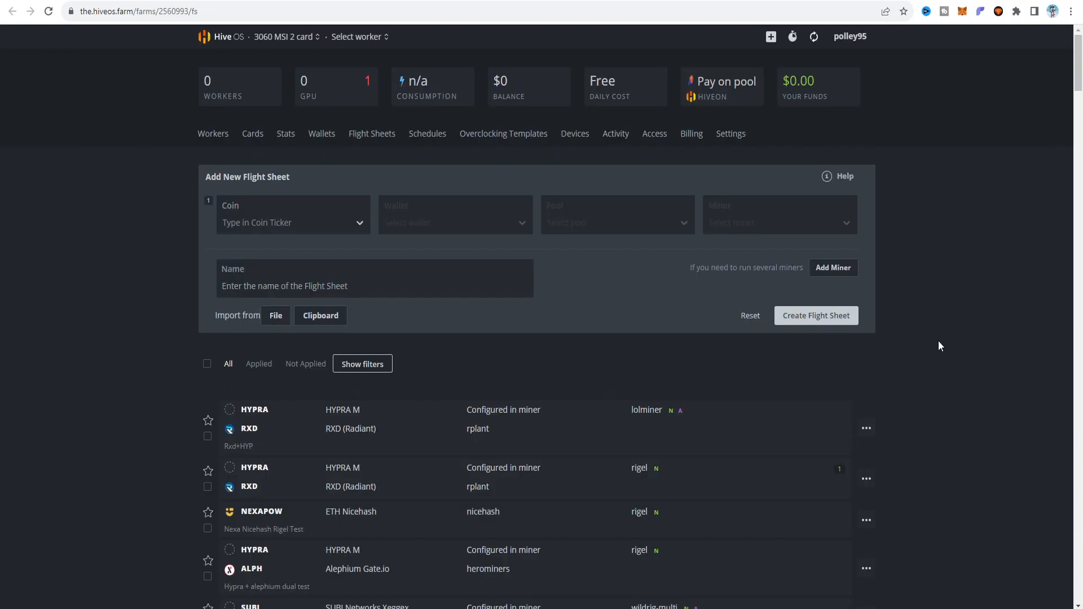
{"action": "left_click_drag", "start_coordinate": [1079, 62], "coordinate": [1080, 93]}
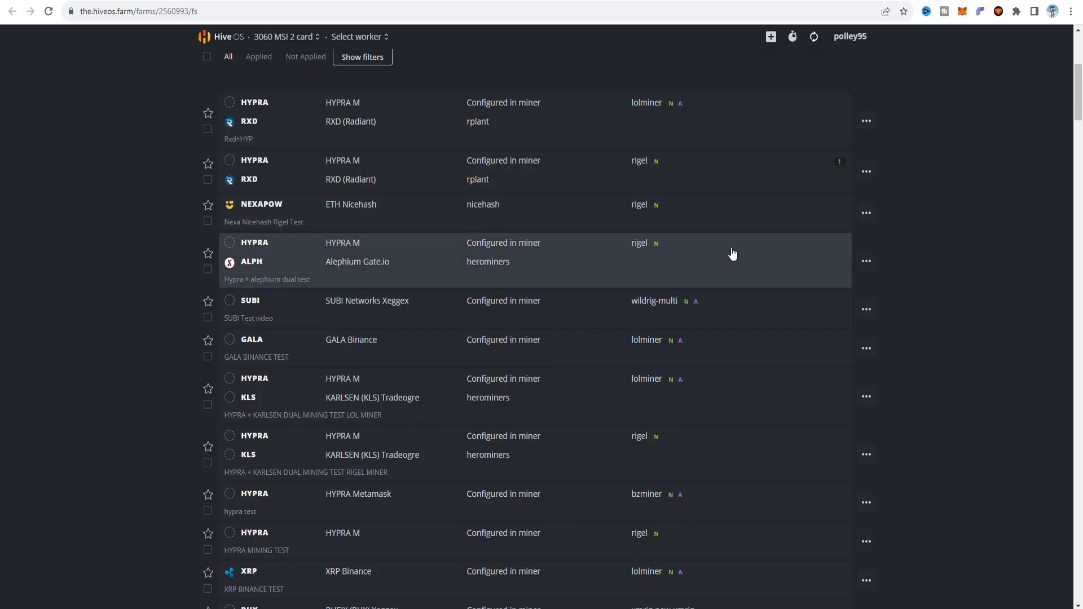
{"action": "scroll", "coordinate": [732, 253], "scroll_direction": "up", "scroll_amount": 2}
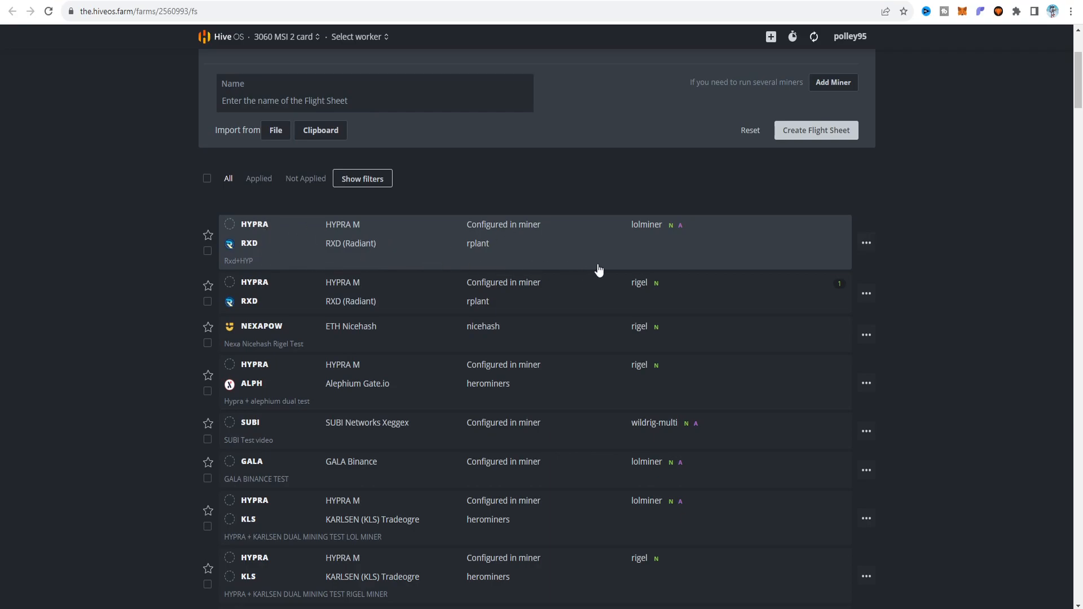
{"action": "scroll", "coordinate": [824, 309], "scroll_direction": "up", "scroll_amount": 1}
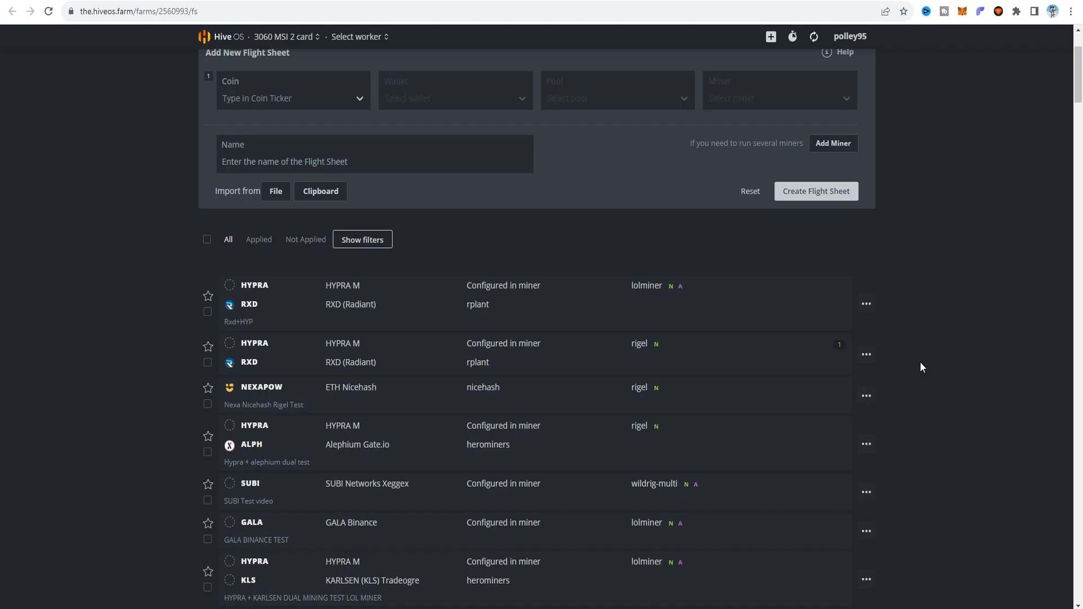
- Open the HYPRA and RXD flight sheet using Rigel for editing and review its HYPRA wallet and pool options
{"action": "left_click", "coordinate": [866, 356]}
{"action": "left_click", "coordinate": [825, 378]}
{"action": "scroll", "coordinate": [558, 310], "scroll_direction": "down", "scroll_amount": 2}
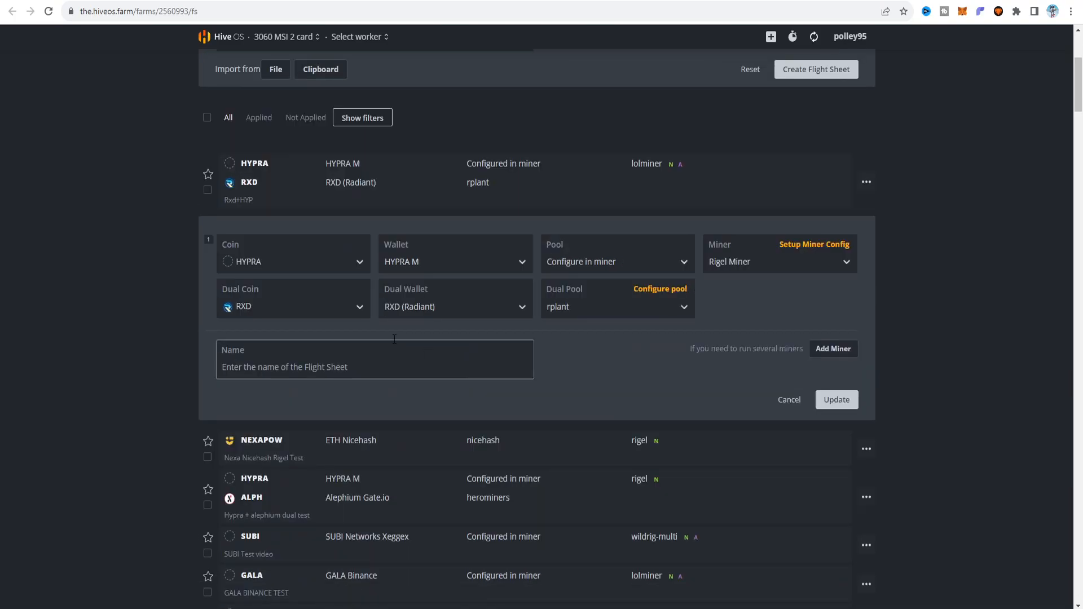
{"action": "left_click", "coordinate": [472, 265]}
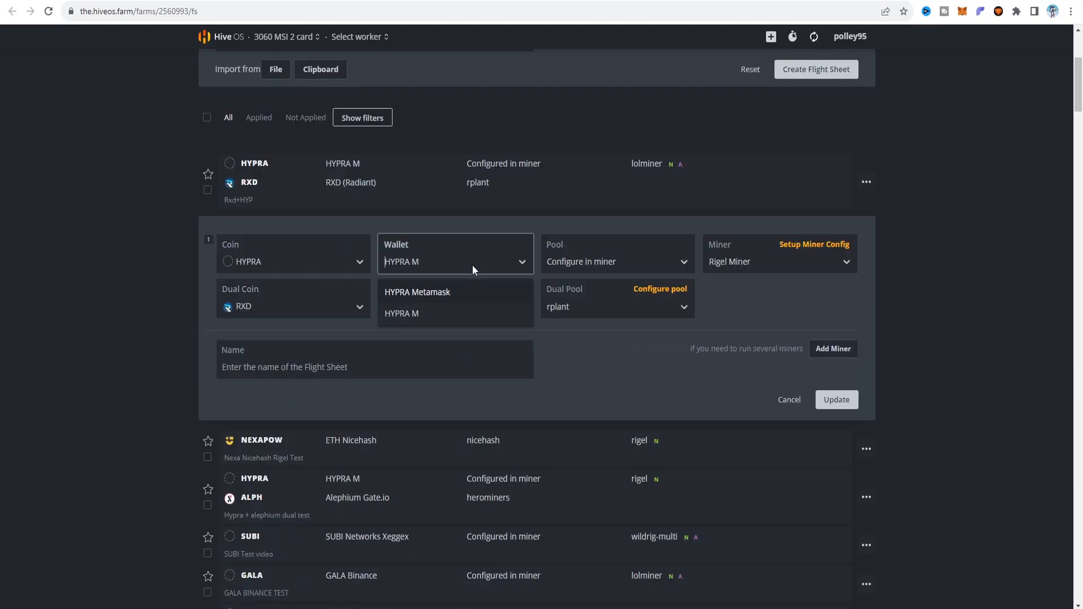
{"action": "left_click", "coordinate": [472, 265]}
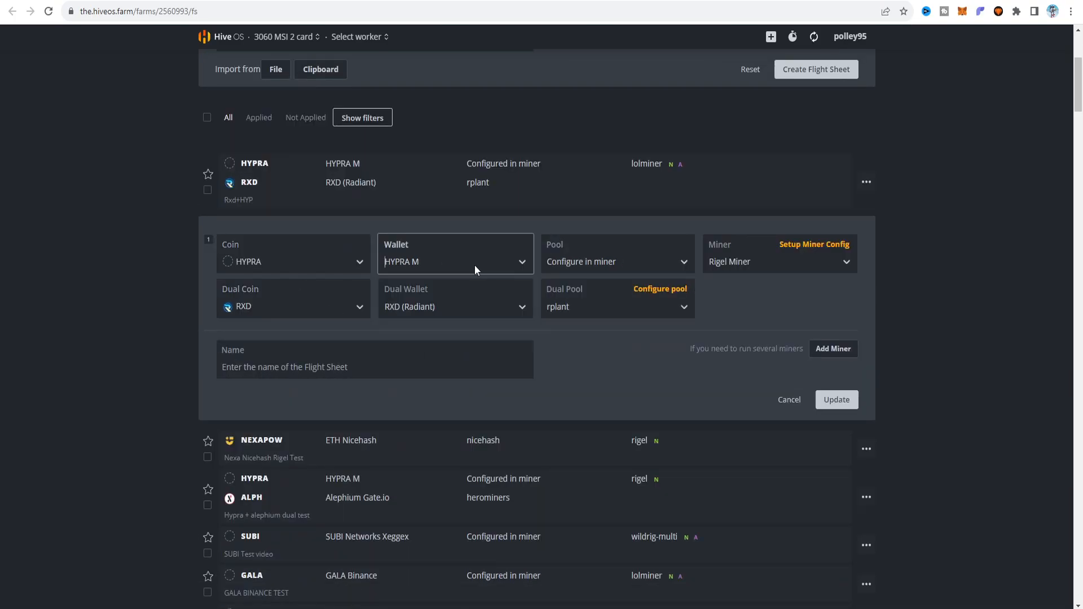
{"action": "left_click", "coordinate": [623, 263]}
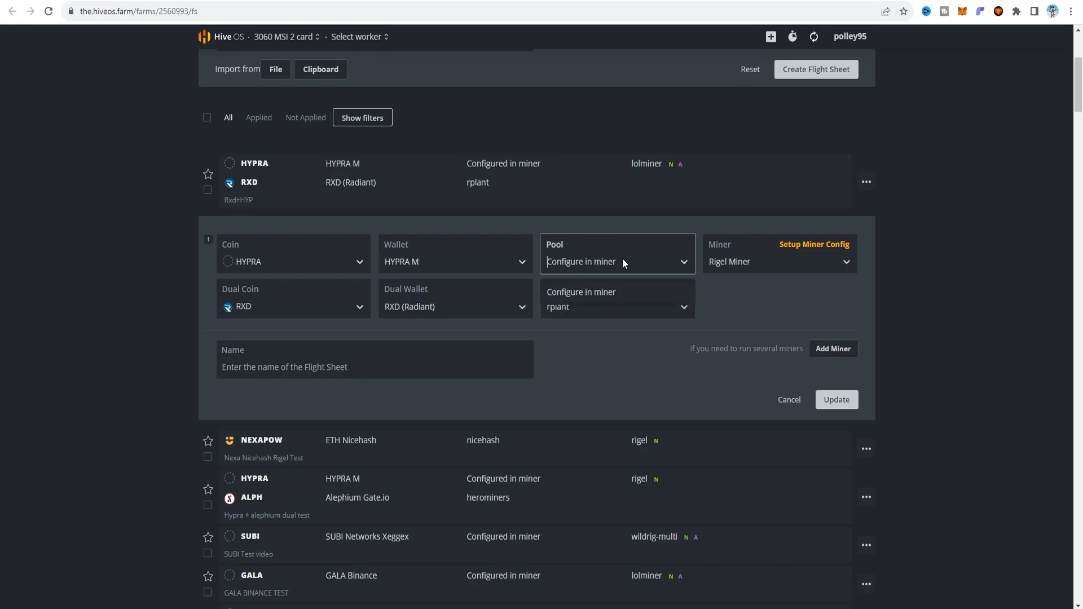
{"action": "left_click", "coordinate": [622, 260]}
- Search the flight sheet's main coin list for "hyp" and choose HYPRA
{"action": "left_click", "coordinate": [300, 263]}
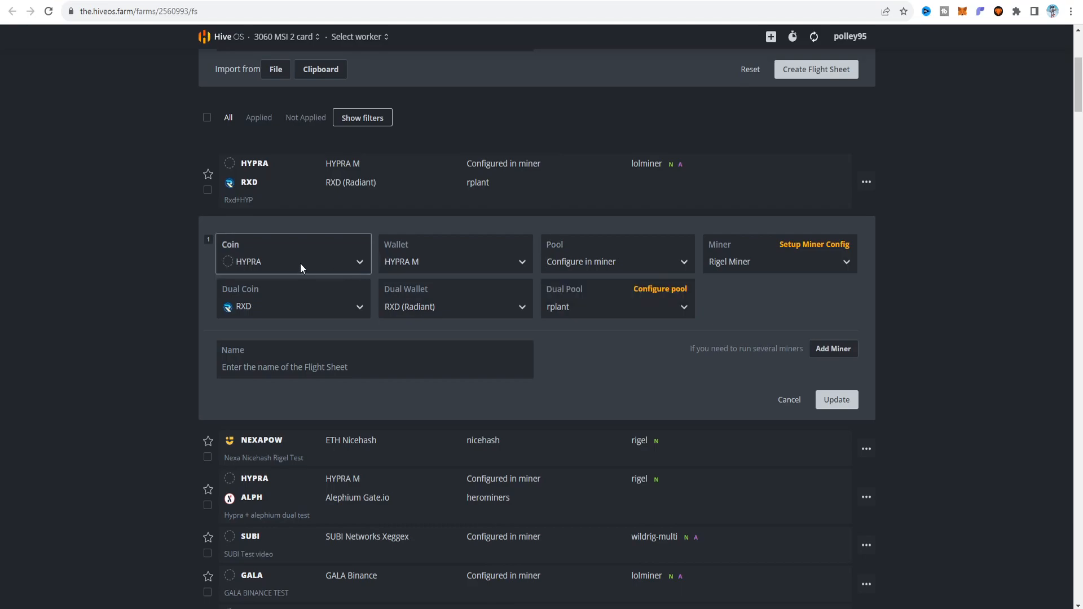
{"action": "type", "text": "hypra"}
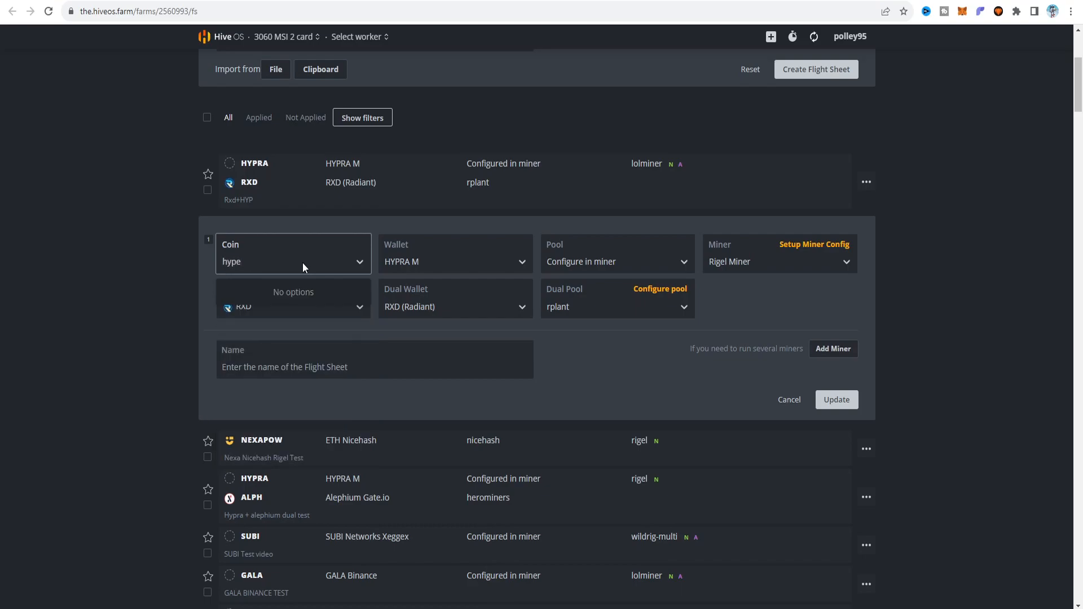
{"action": "key", "text": "BackSpace"}
{"action": "key", "text": "BackSpace"}
{"action": "key", "text": "BackSpace"}
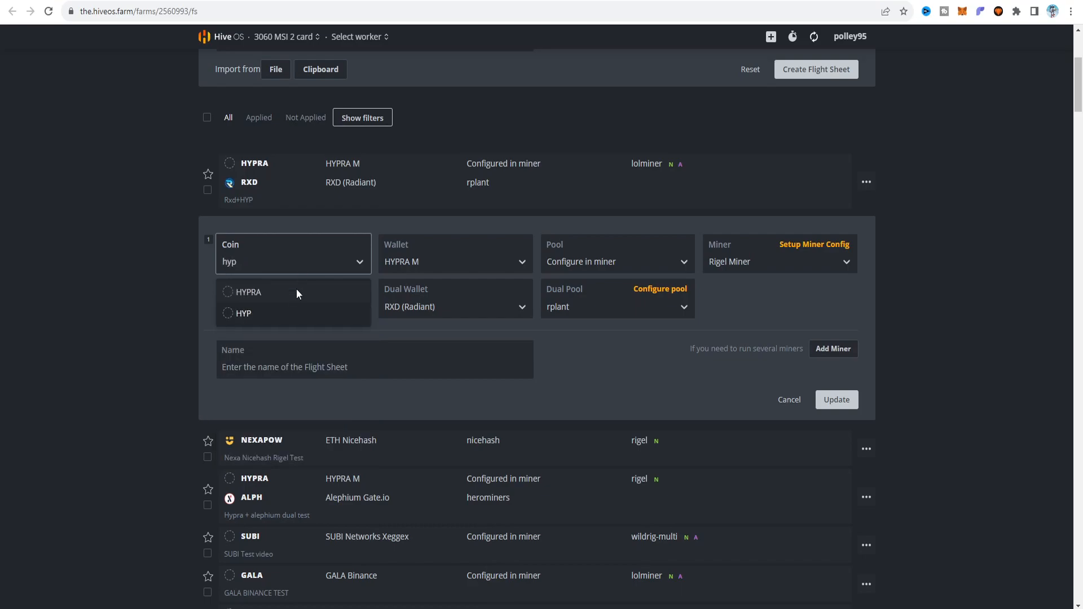
{"action": "left_click", "coordinate": [296, 289]}
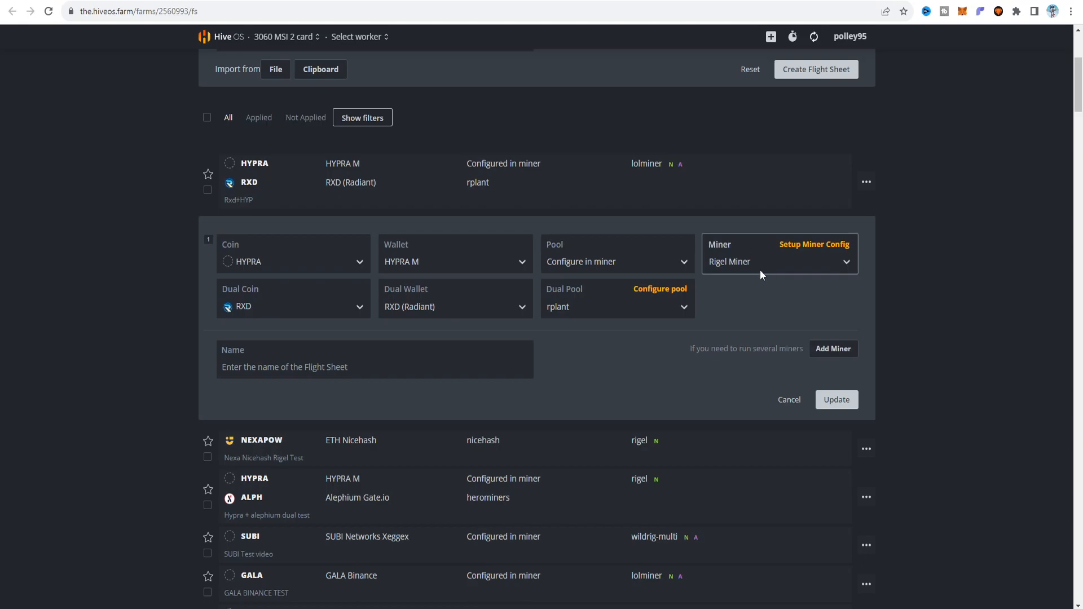
- Check the RTX 3060 HYPRA+RXD overclock example on hashrate.no, and open the flight sheet's Rigel miner configuration in Hive OS to review the HYPRA fields
{"action": "left_click", "coordinate": [299, 1]}
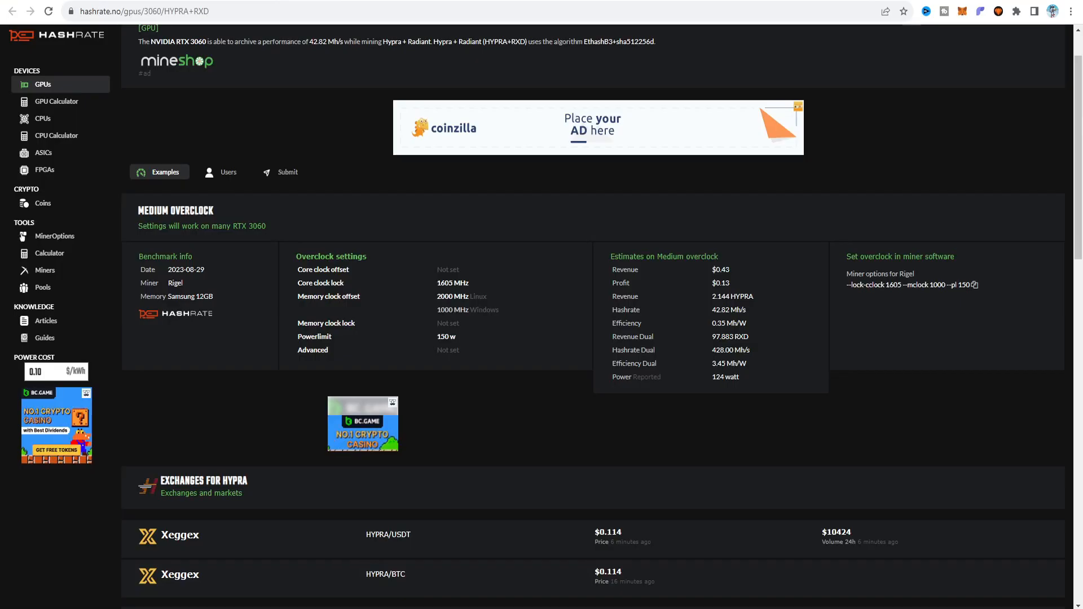
{"action": "left_click", "coordinate": [434, 1]}
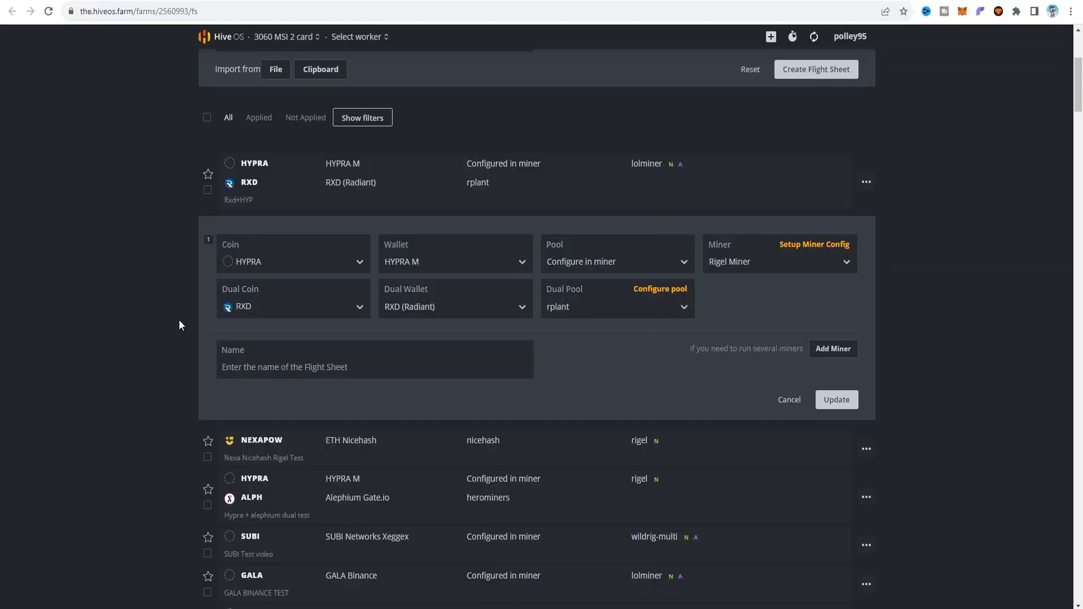
{"action": "left_click", "coordinate": [815, 249]}
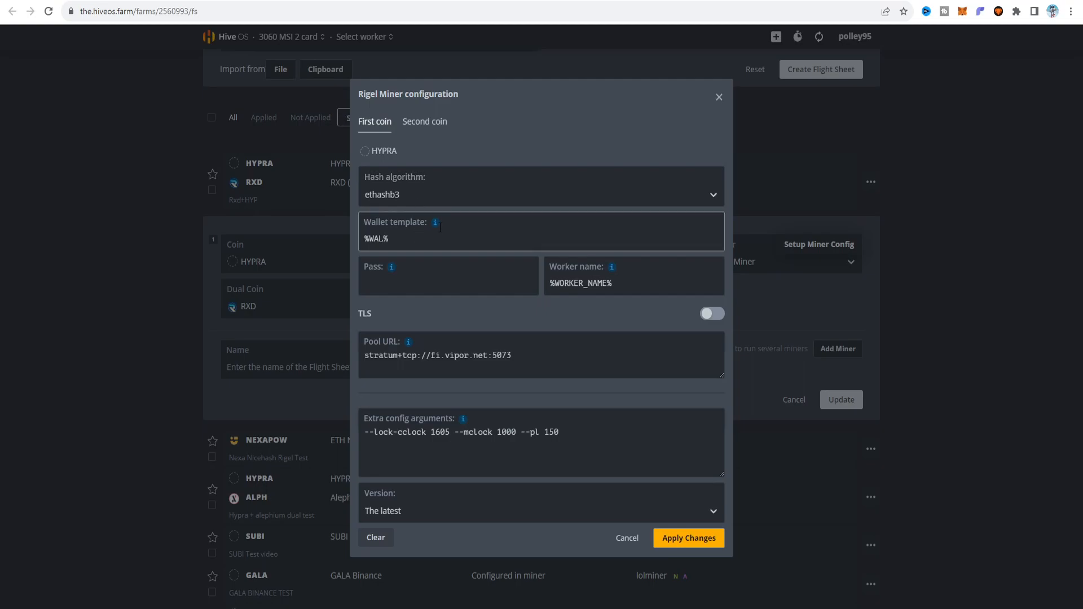
{"action": "mouse_move", "coordinate": [438, 226]}
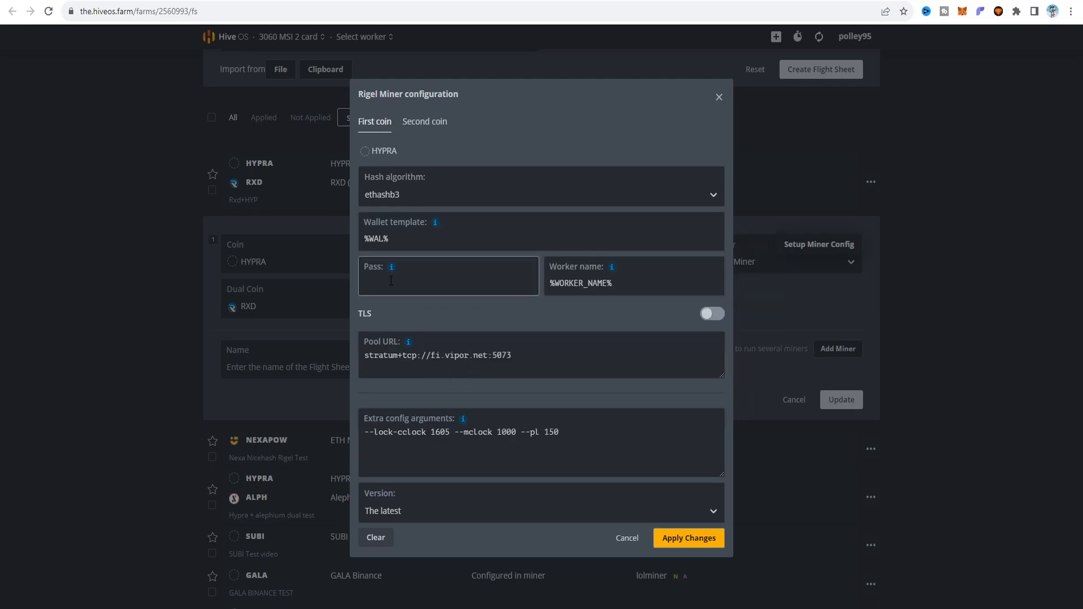
{"action": "mouse_move", "coordinate": [391, 270]}
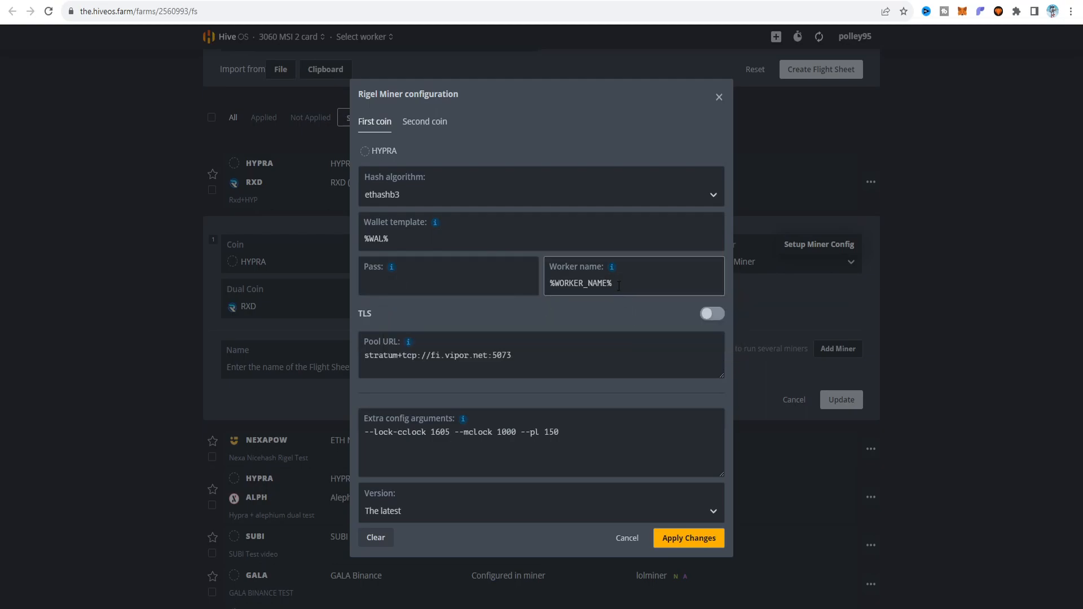
{"action": "mouse_move", "coordinate": [612, 268]}
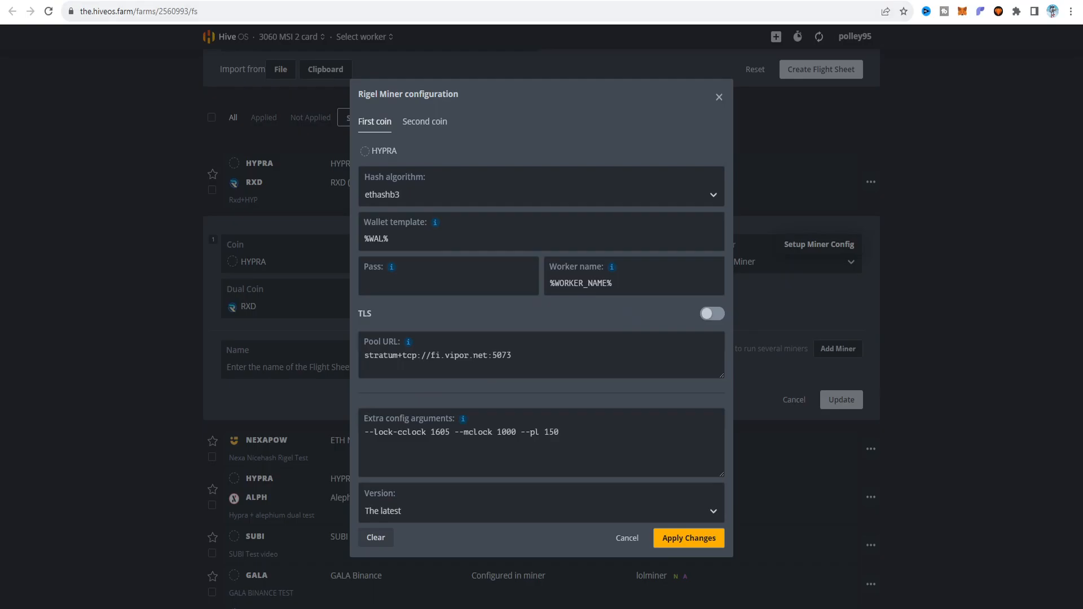
- Copy Vipor.net's Finland TCP stratum address and set it as the HYPRA pool URL: stratum+tcp://fi.vipor.net:5073
{"action": "left_click", "coordinate": [643, 1]}
{"action": "left_click", "coordinate": [704, 397]}
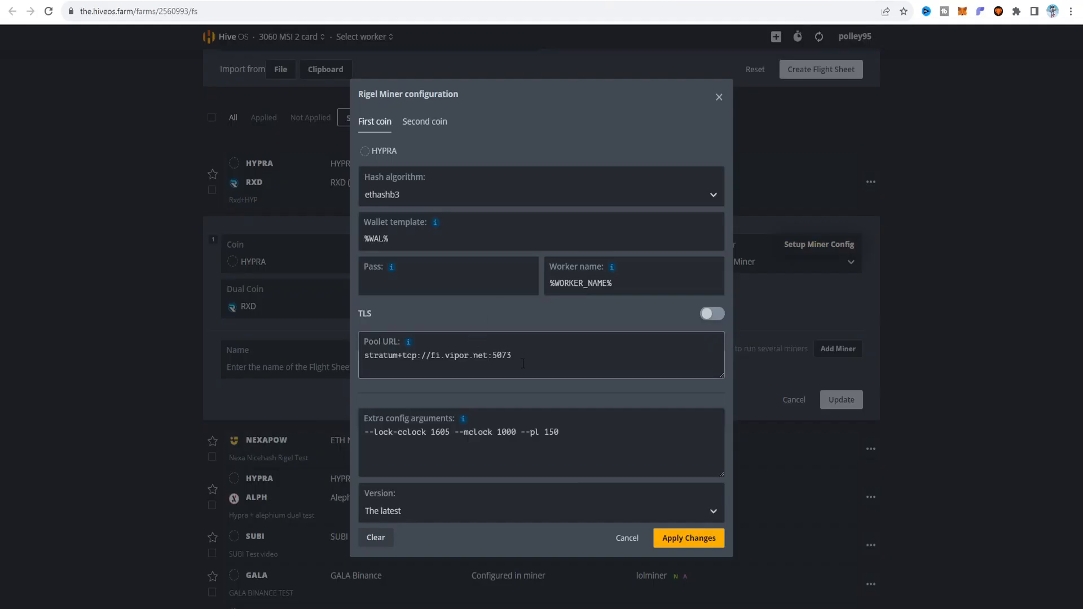
{"action": "left_click_drag", "start_coordinate": [524, 358], "coordinate": [330, 343]}
{"action": "left_click", "coordinate": [376, 444]}
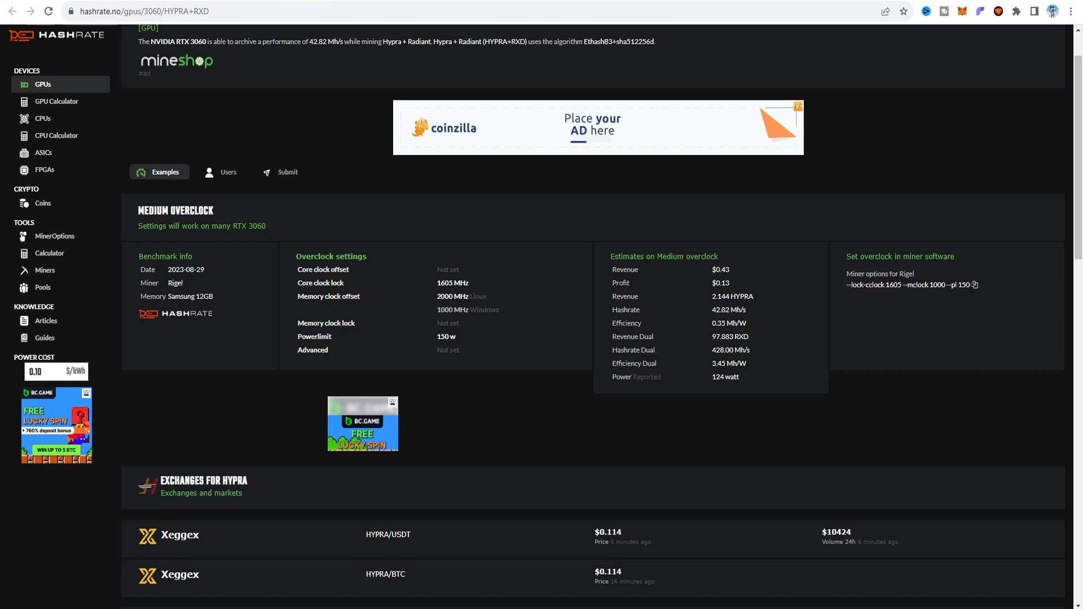
{"action": "key", "text": "ctrl+v"}
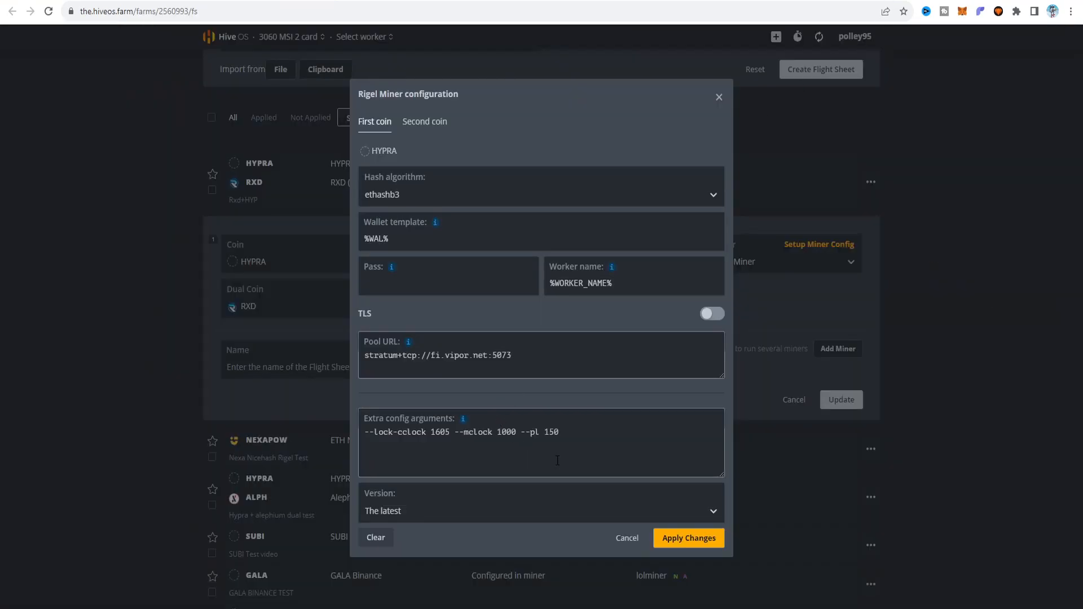
- Set Rigel's extra config arguments to --lock-cclock 1605 --mclock 1000 --pl 150 and apply the miner configuration
{"action": "left_click_drag", "start_coordinate": [559, 433], "coordinate": [280, 413]}
{"action": "left_click", "coordinate": [372, 460]}
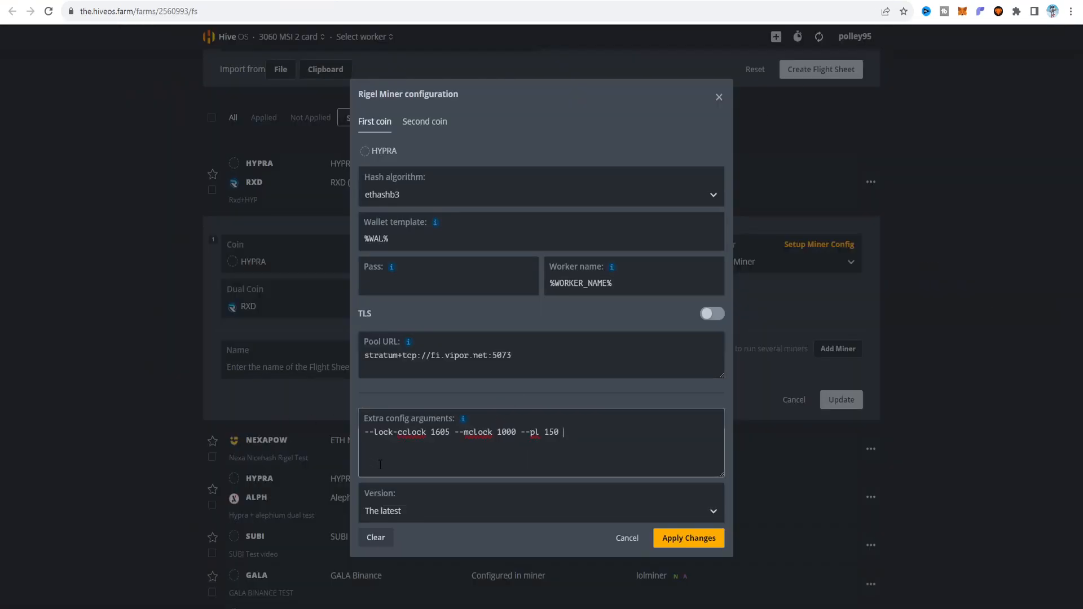
{"action": "left_click", "coordinate": [693, 543]}
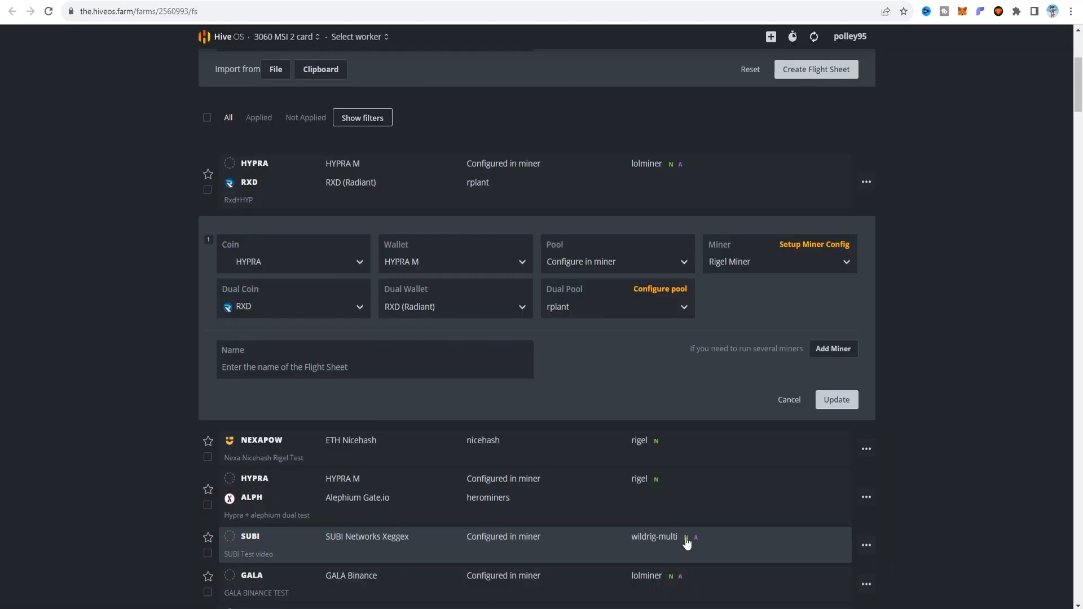
- Check the RXD dual coin and wallet, apply rplant's Asia server as the dual pool, and name the flight sheet "hypra + rxd test video"
{"action": "left_click", "coordinate": [272, 306]}
{"action": "left_click", "coordinate": [332, 309]}
{"action": "left_click", "coordinate": [460, 314]}
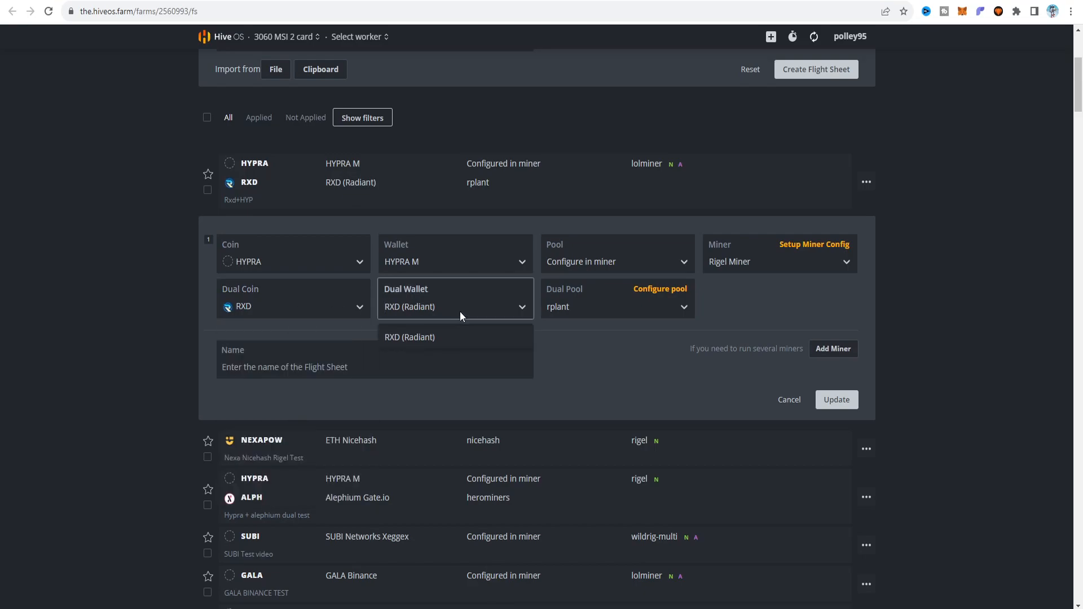
{"action": "left_click", "coordinate": [459, 312]}
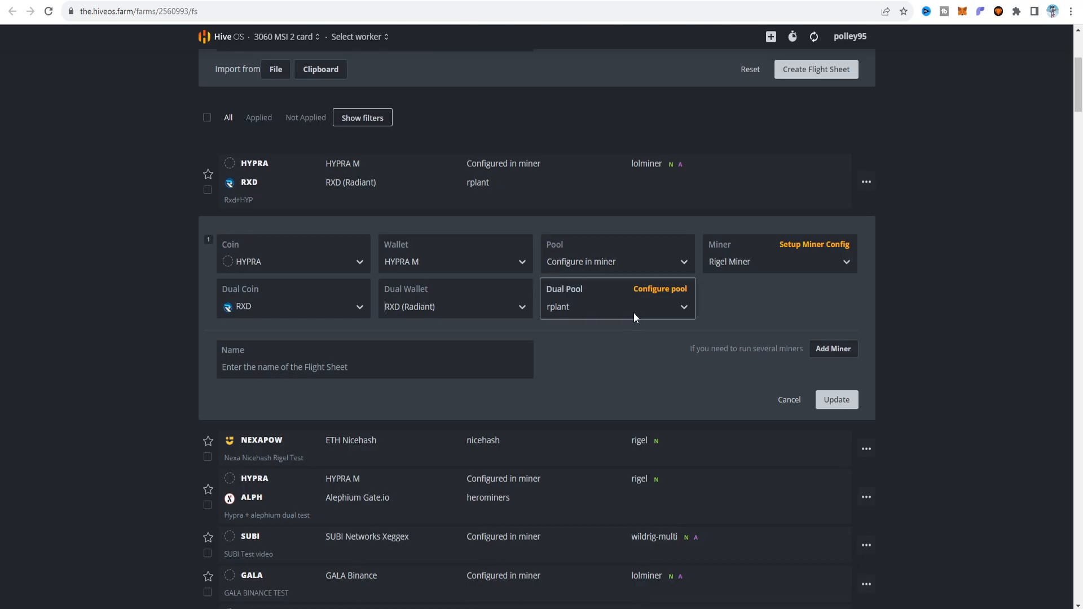
{"action": "left_click", "coordinate": [666, 289]}
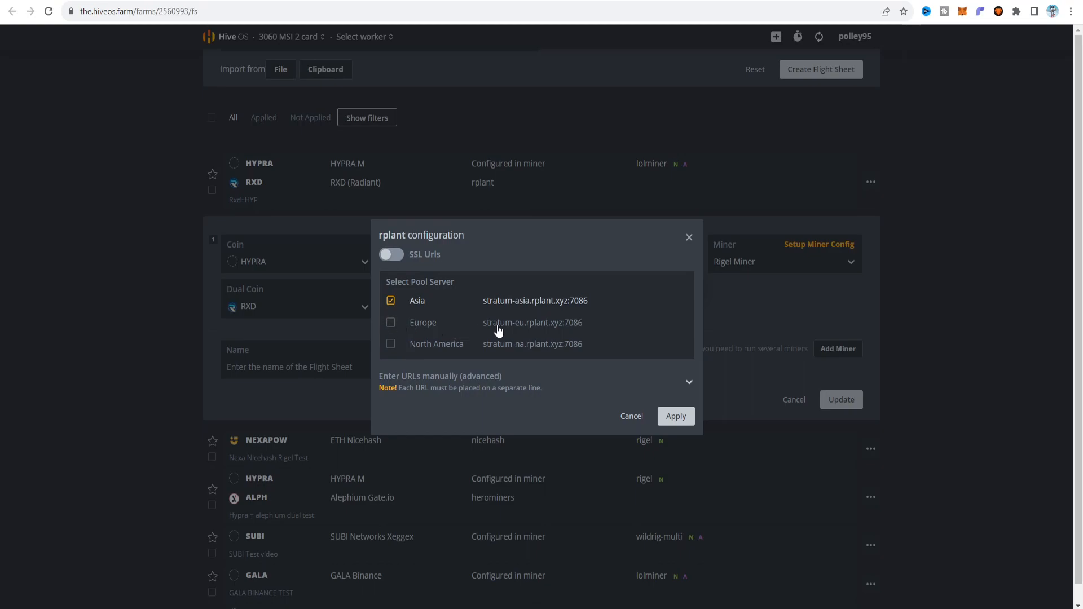
{"action": "left_click", "coordinate": [677, 417]}
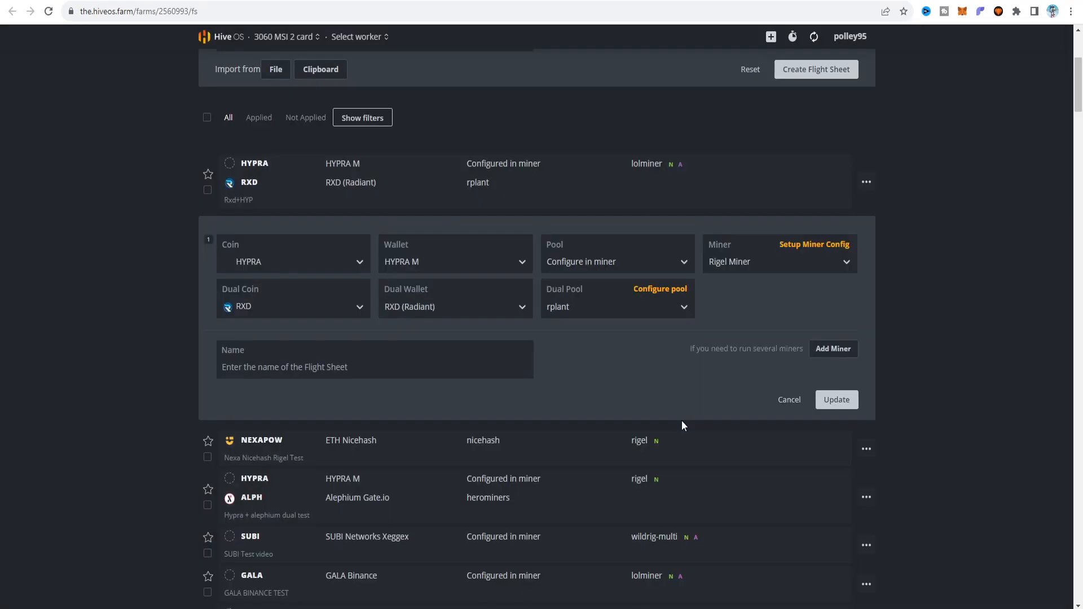
{"action": "left_click", "coordinate": [311, 366]}
{"action": "type", "text": "hypra + rxd test video"}
- Review the second coin (RXD) settings in the Rigel configuration, apply them and update the flight sheet
{"action": "left_click", "coordinate": [814, 244]}
{"action": "left_click", "coordinate": [432, 124]}
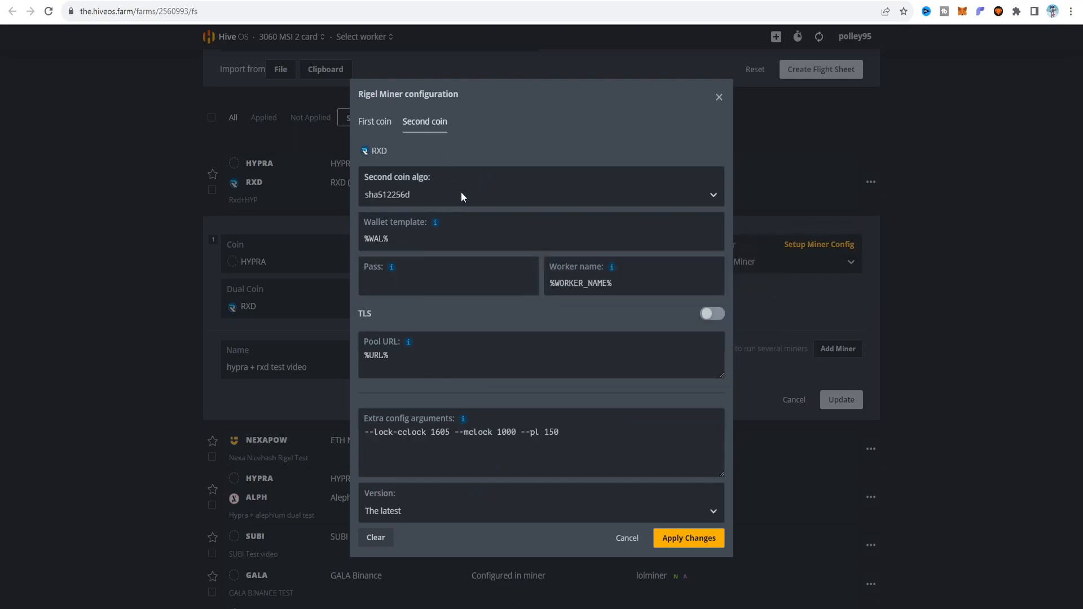
{"action": "mouse_move", "coordinate": [435, 223]}
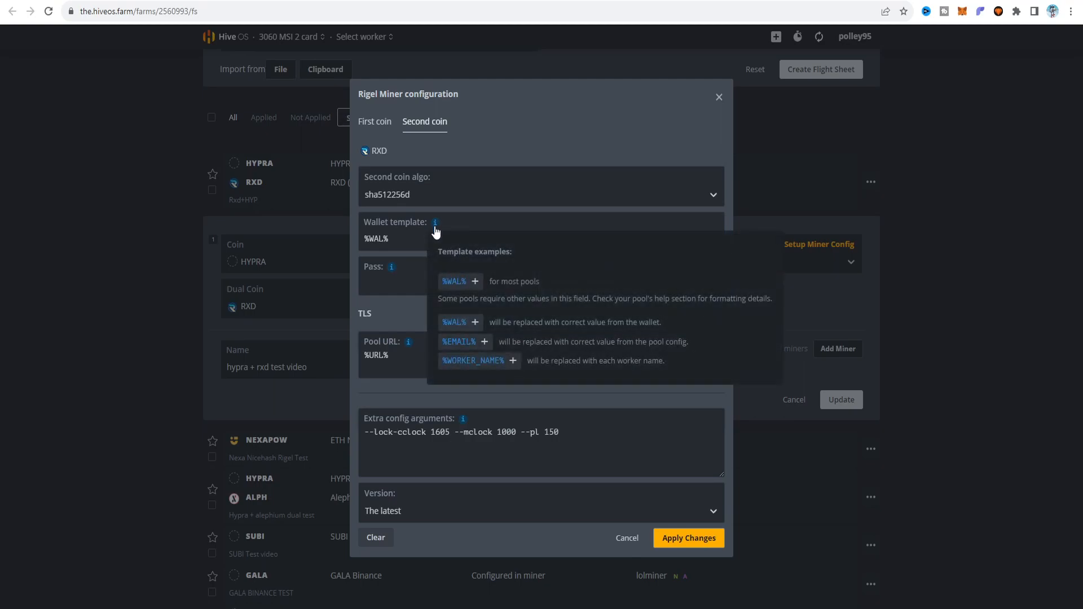
{"action": "left_click", "coordinate": [395, 288]}
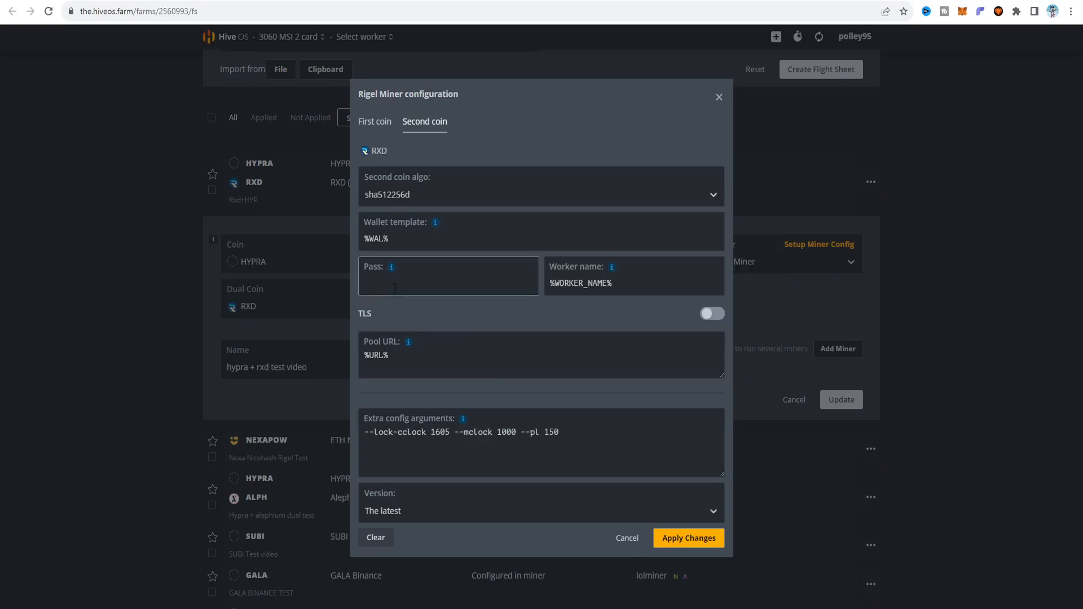
{"action": "mouse_move", "coordinate": [612, 268]}
{"action": "left_click", "coordinate": [399, 367]}
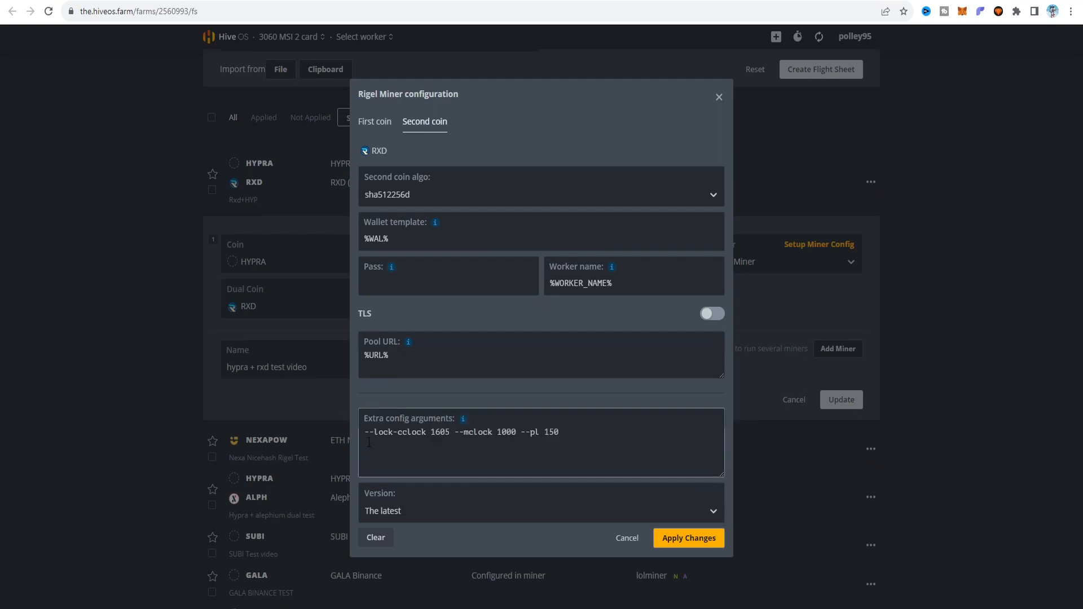
{"action": "left_click", "coordinate": [382, 121]}
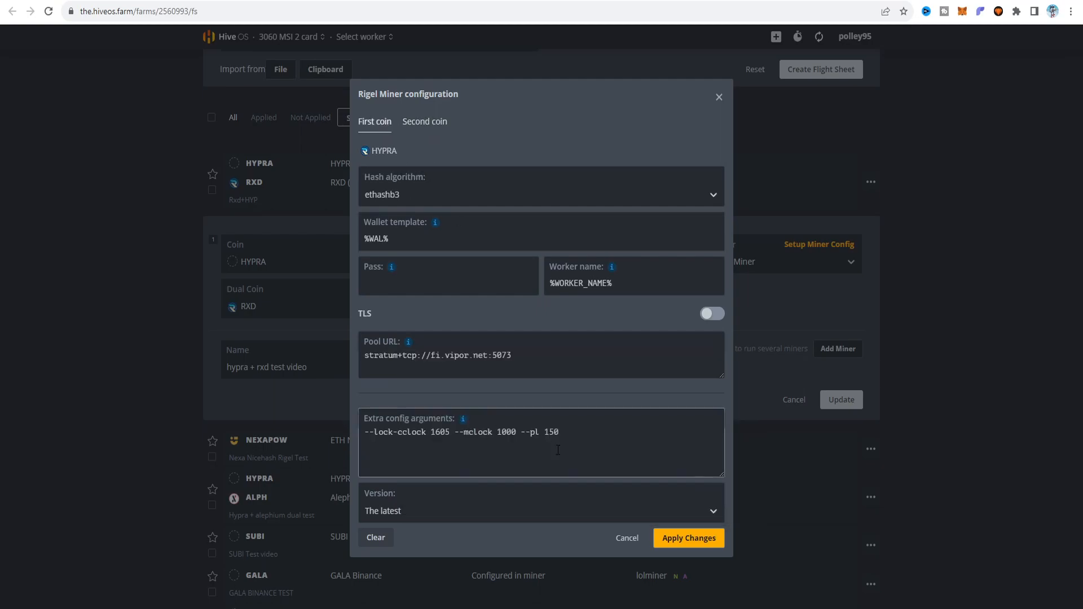
{"action": "left_click", "coordinate": [442, 126]}
{"action": "left_click", "coordinate": [688, 538]}
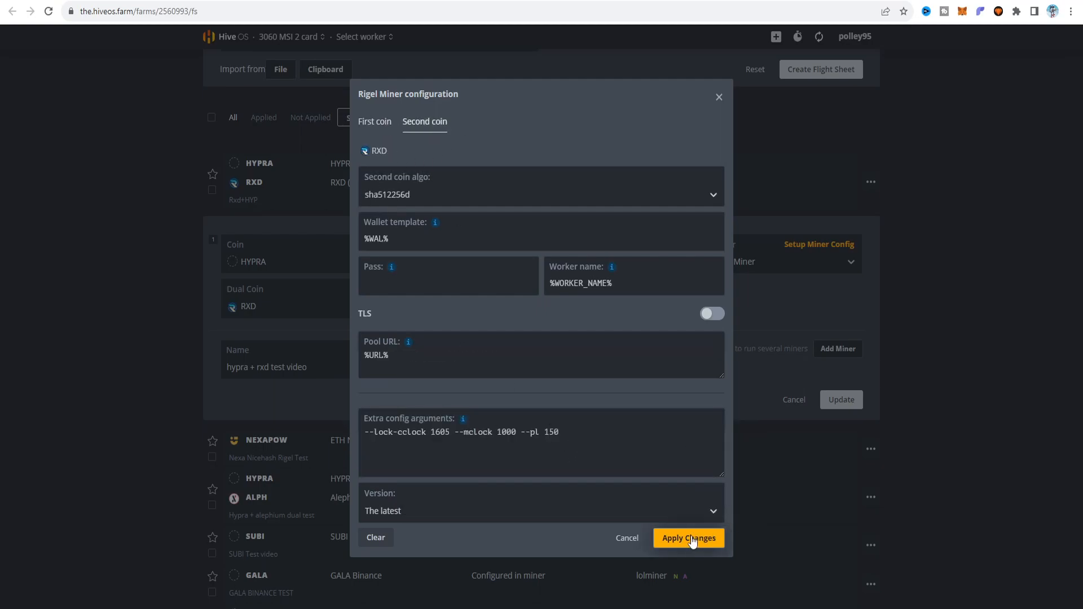
{"action": "left_click", "coordinate": [838, 399]}
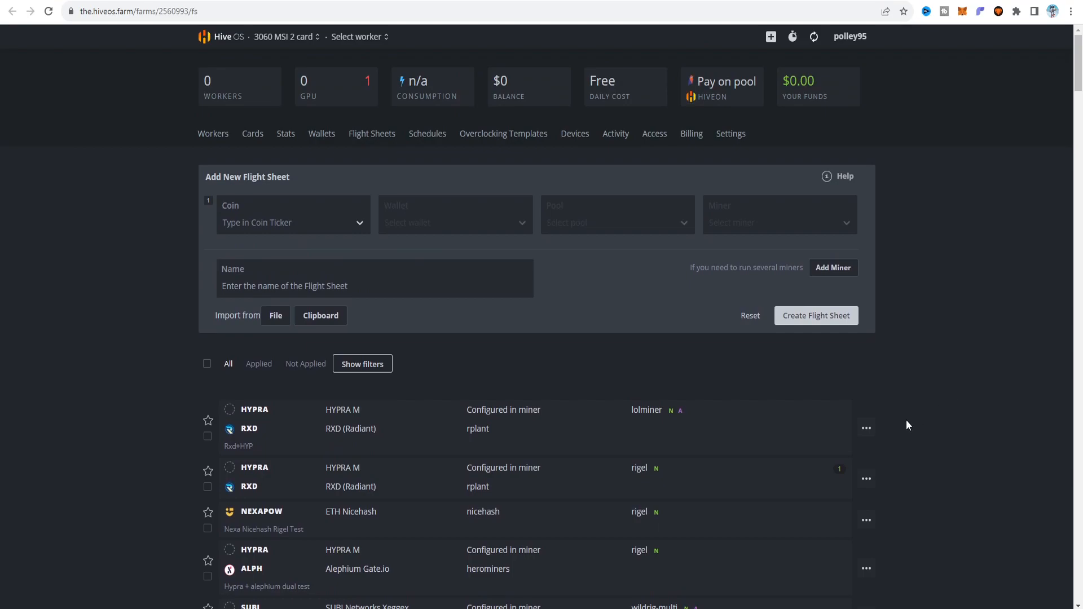
- Open the Rxd+HYP flight sheet for editing and bring up its lolMiner configuration for HYPRA
{"action": "left_click", "coordinate": [867, 428]}
{"action": "left_click", "coordinate": [825, 451]}
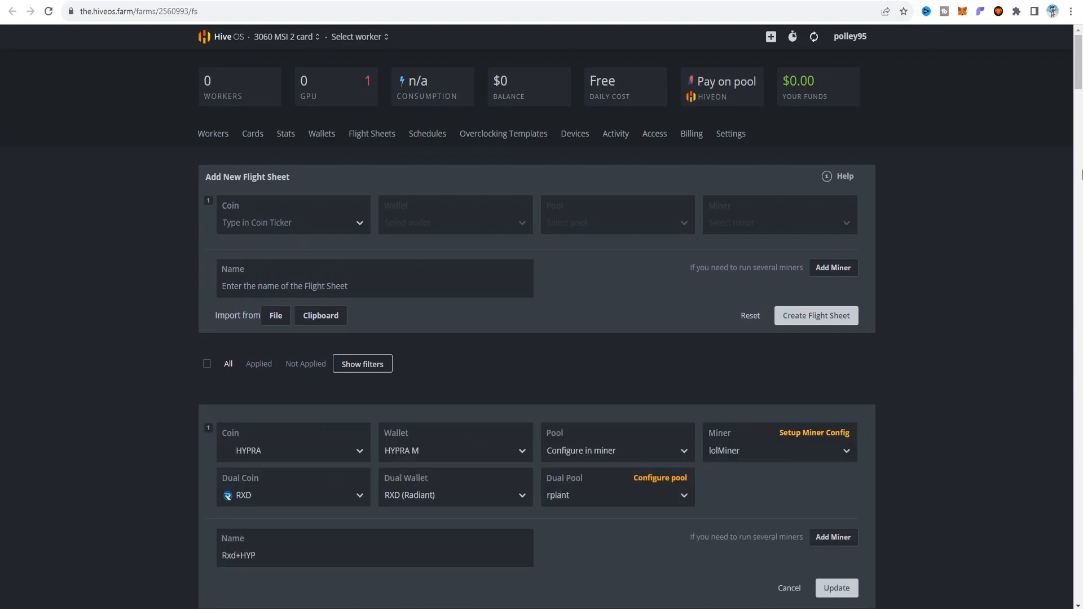
{"action": "left_click_drag", "start_coordinate": [1079, 51], "coordinate": [1080, 67]}
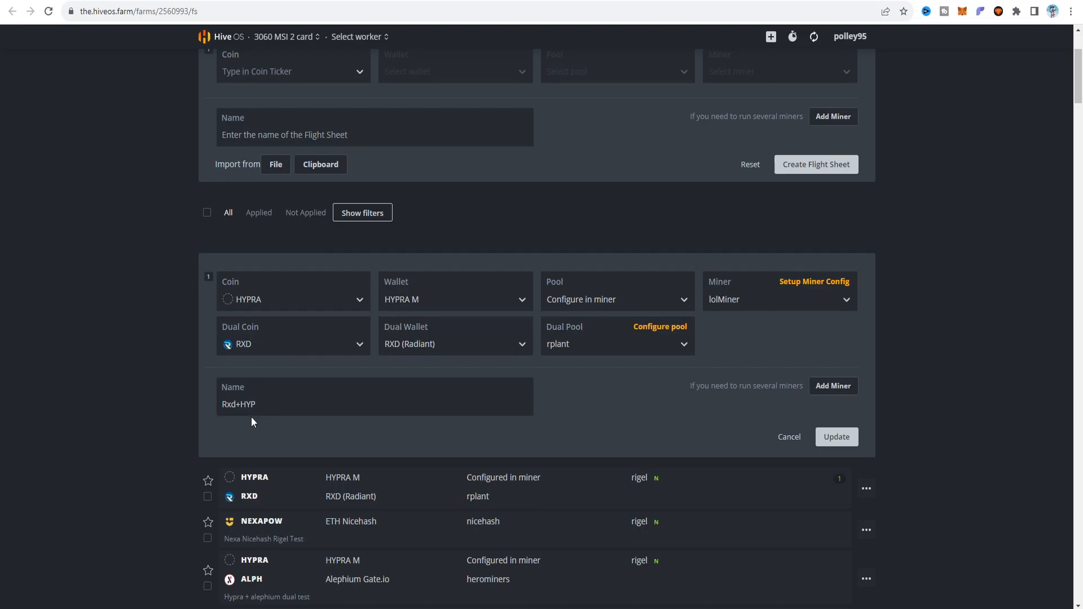
{"action": "left_click", "coordinate": [808, 282]}
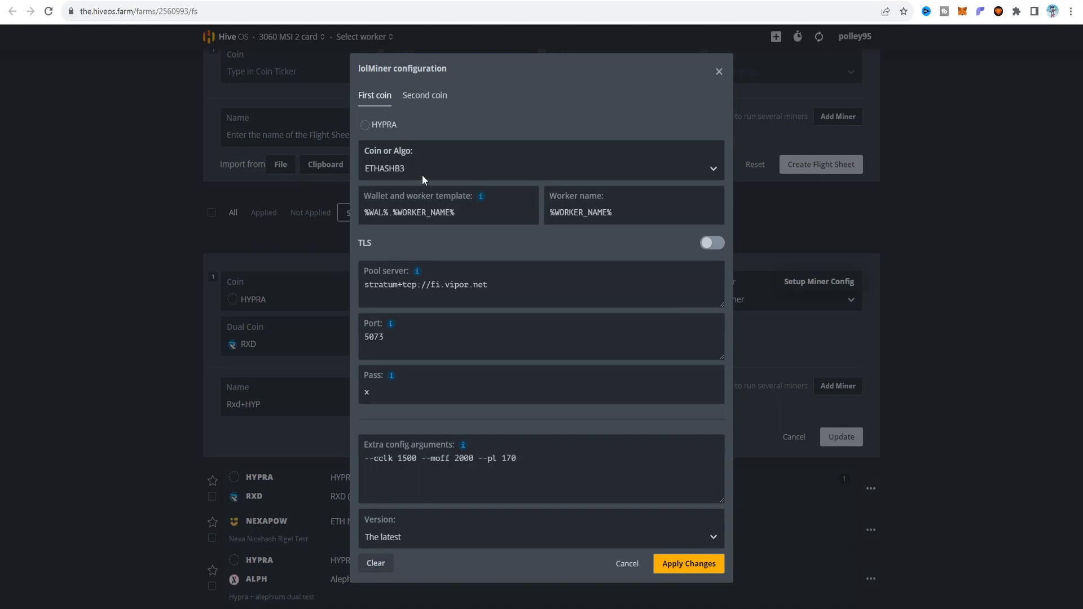
{"action": "mouse_move", "coordinate": [482, 199]}
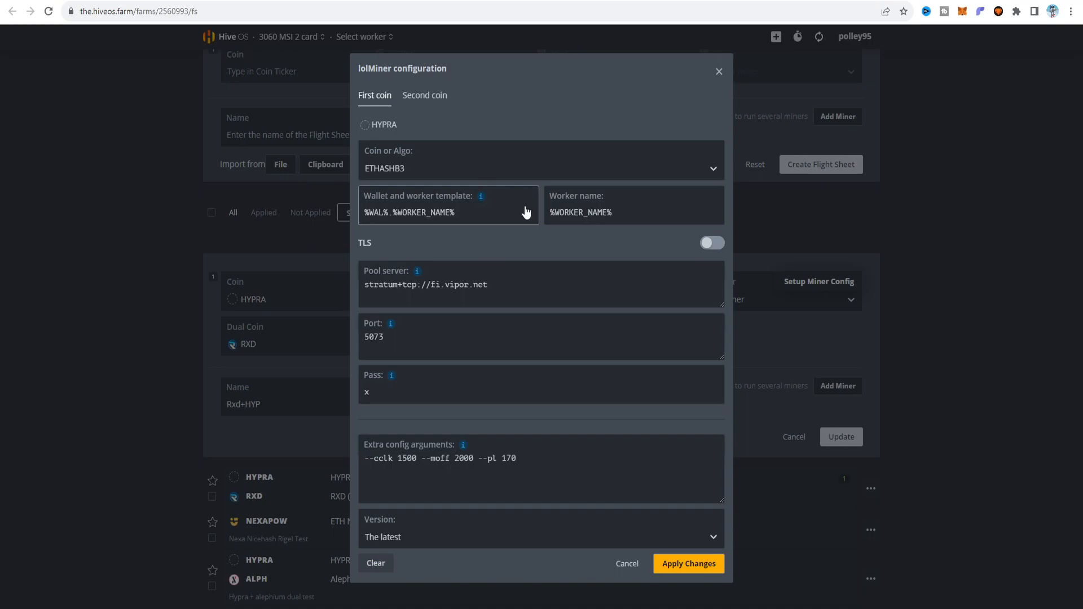
- Clear the worker name in the lolMiner configuration and re-enter it as %WORKER_NAME%
{"action": "left_click", "coordinate": [622, 211]}
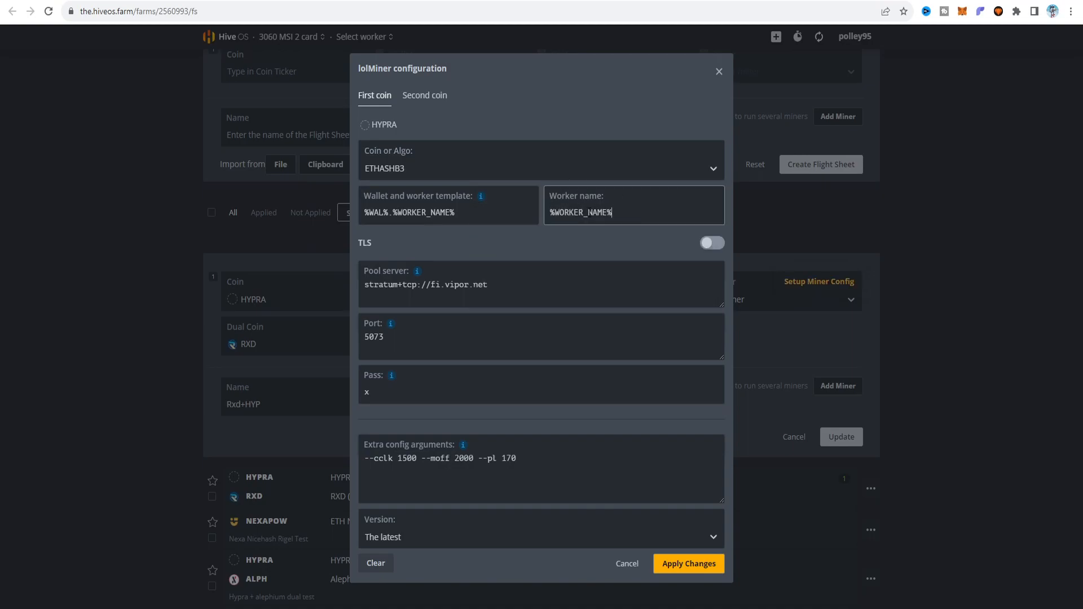
{"action": "left_click_drag", "start_coordinate": [620, 211], "coordinate": [536, 209]}
{"action": "key", "text": "ctrl+c"}
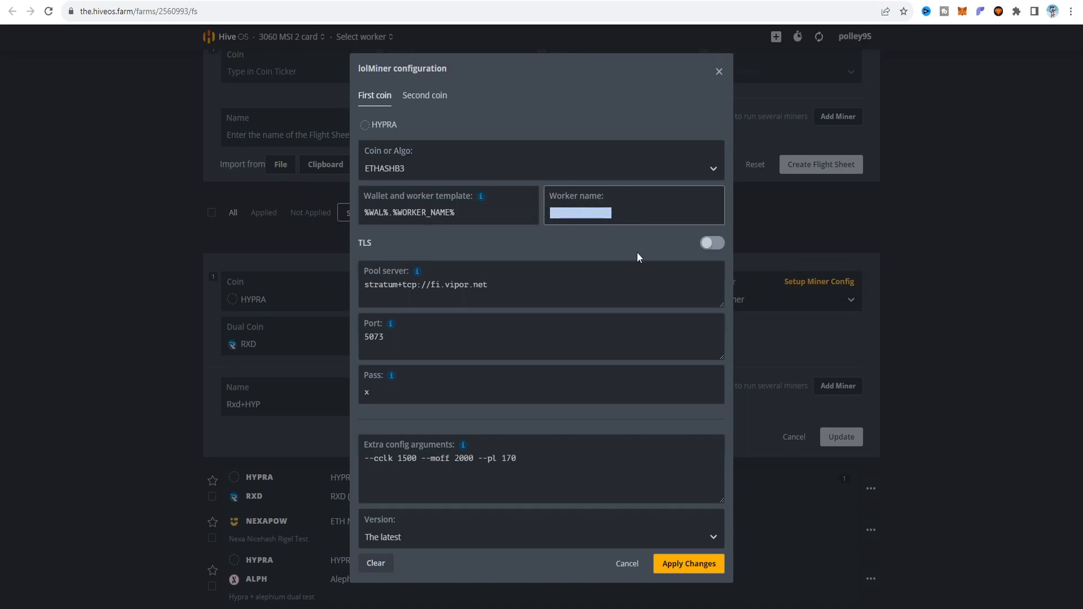
{"action": "key", "text": "BackSpace"}
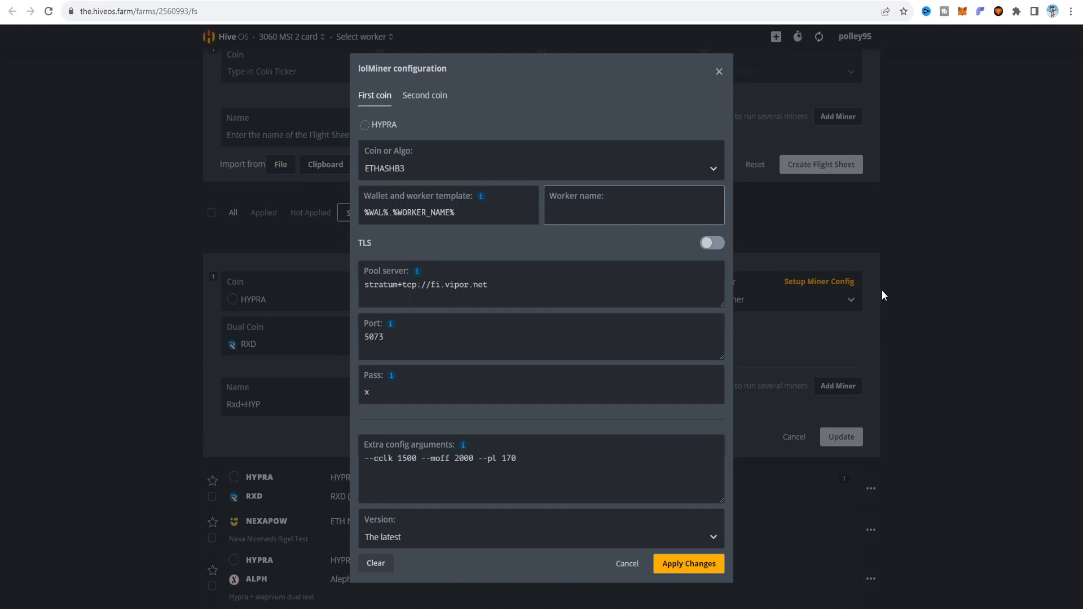
{"action": "key", "text": "ctrl+v"}
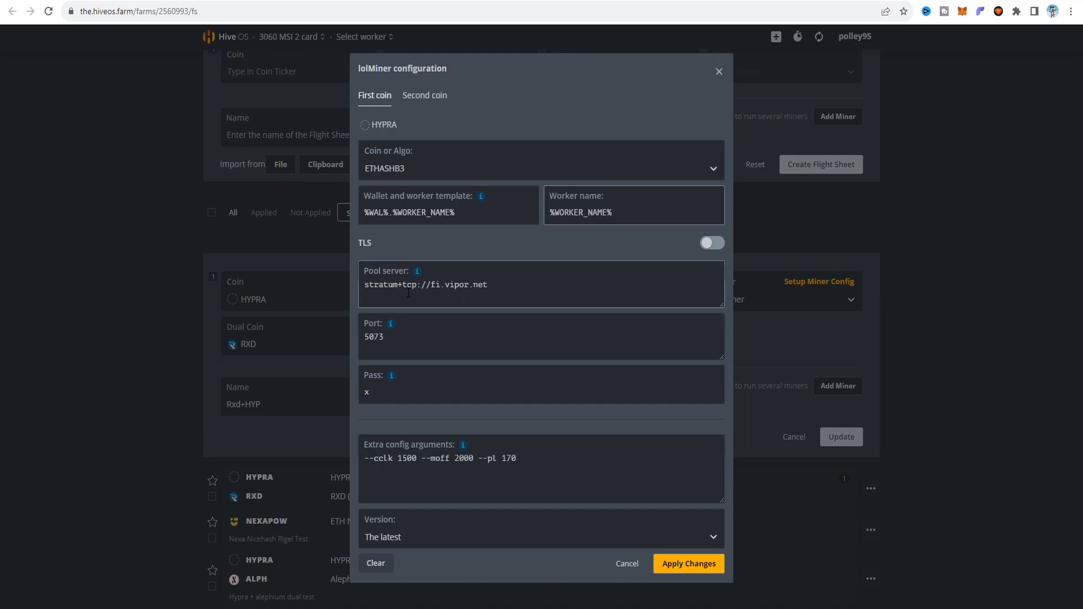
- Paste Vipor.net's Finland TCP address into lolMiner's pool server field and remove the port, leaving stratum+tcp://fi.vipor.net
{"action": "left_click", "coordinate": [546, 2]}
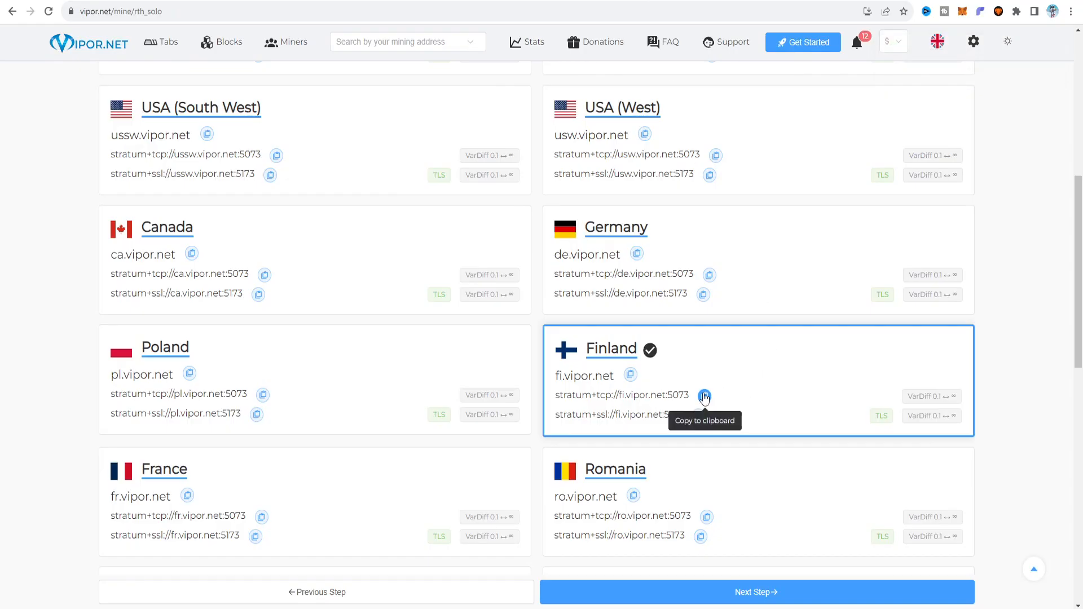
{"action": "left_click", "coordinate": [479, 2]}
{"action": "triple_click", "coordinate": [498, 285]}
{"action": "key", "text": "ctrl+v"}
{"action": "left_click", "coordinate": [546, 2]}
{"action": "left_click", "coordinate": [703, 396]}
{"action": "left_click", "coordinate": [479, 1]}
{"action": "left_click_drag", "start_coordinate": [454, 286], "coordinate": [192, 256]}
{"action": "key", "text": "ctrl+v"}
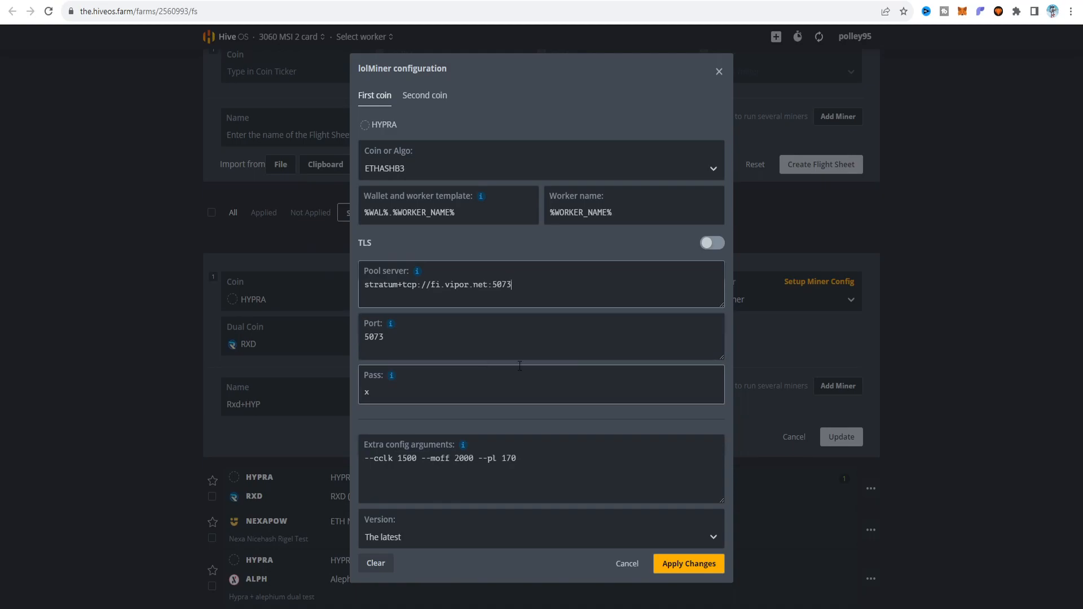
{"action": "key", "text": "BackSpace"}
{"action": "key", "text": "BackSpace"}
- Check the pool port and re-enter the pool password in lolMiner's HYPRA configuration
{"action": "left_click_drag", "start_coordinate": [420, 340], "coordinate": [353, 341]}
{"action": "left_click", "coordinate": [446, 345]}
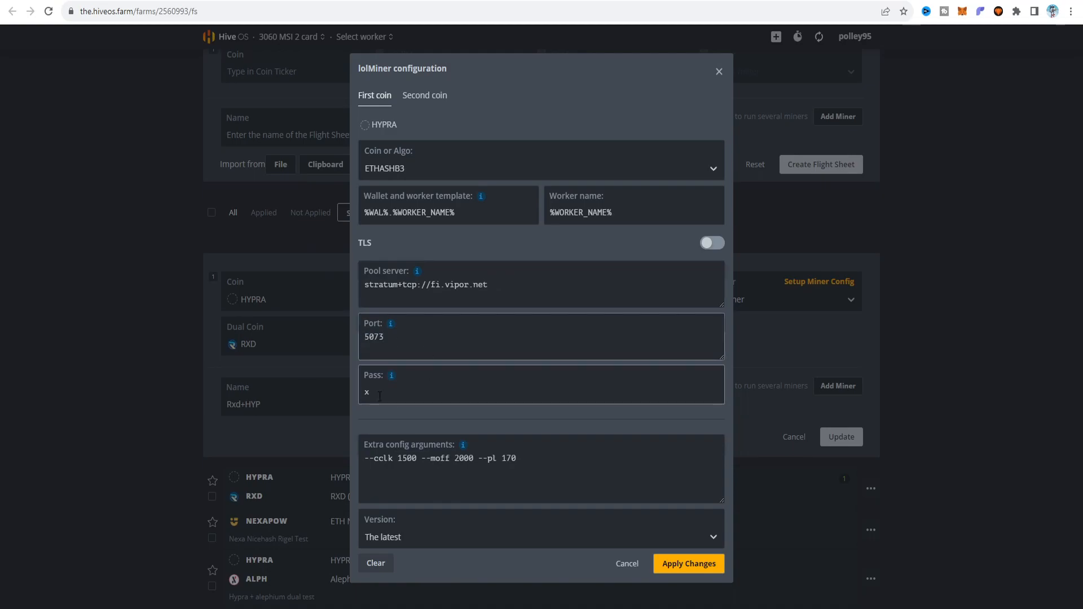
{"action": "left_click_drag", "start_coordinate": [381, 395], "coordinate": [327, 392]}
{"action": "key", "text": "BackSpace"}
{"action": "type", "text": "x"}
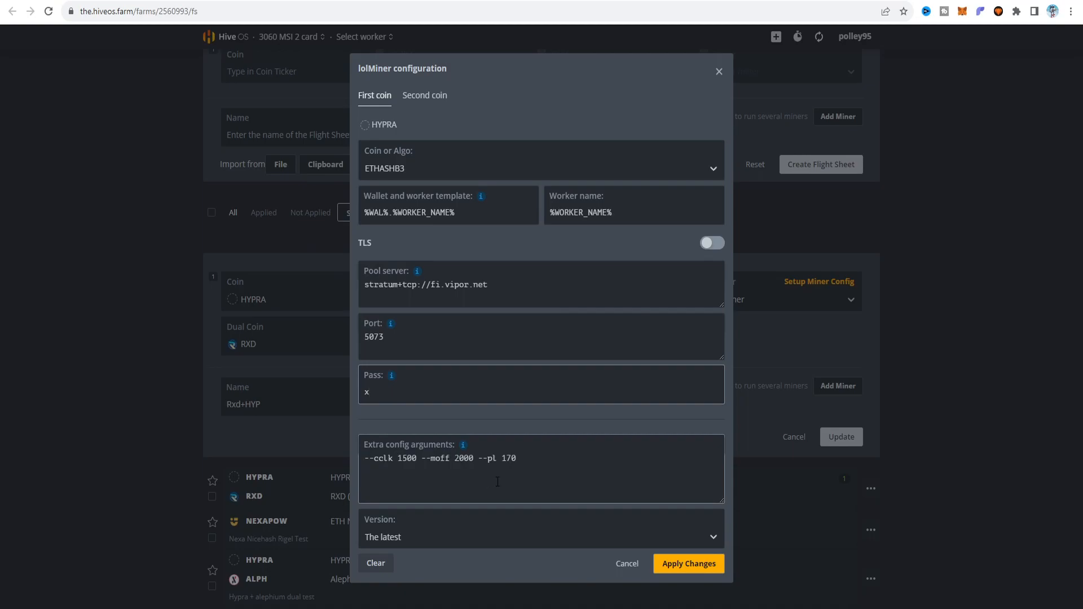
- Set lolMiner's power limit argument to --pl 150 and check the second coin's hash algorithm options, keeping RXDDUAL
{"action": "left_click_drag", "start_coordinate": [516, 458], "coordinate": [507, 459]}
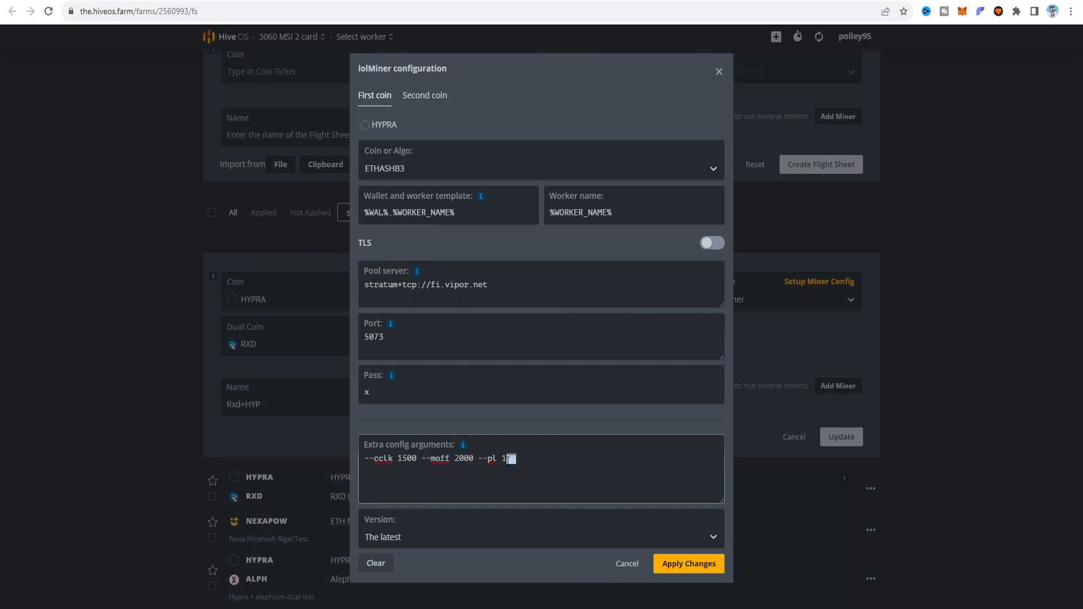
{"action": "type", "text": "50"}
{"action": "left_click", "coordinate": [426, 97]}
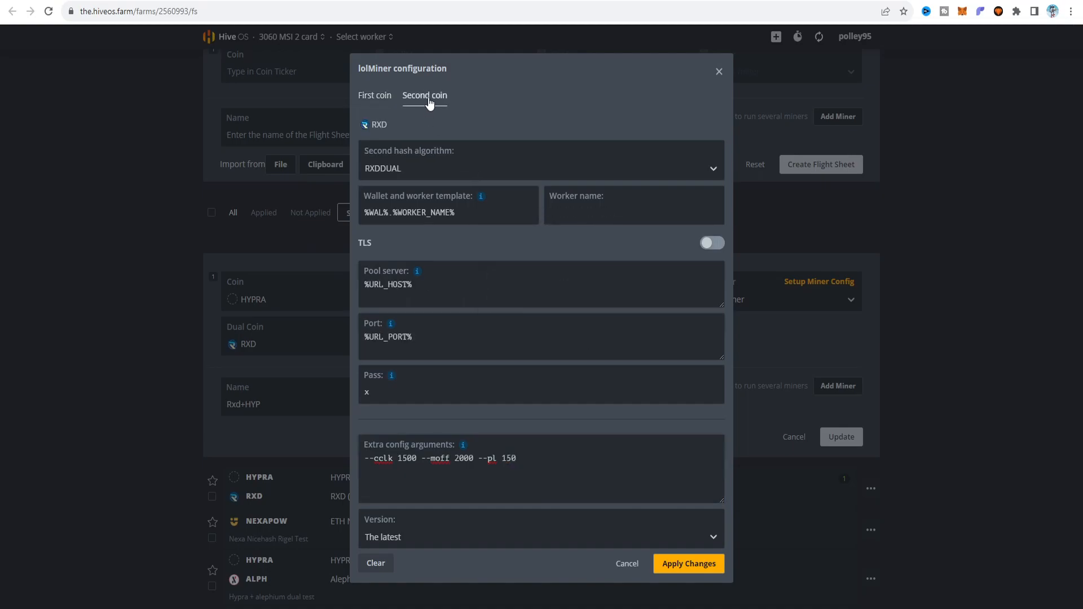
{"action": "left_click", "coordinate": [427, 175]}
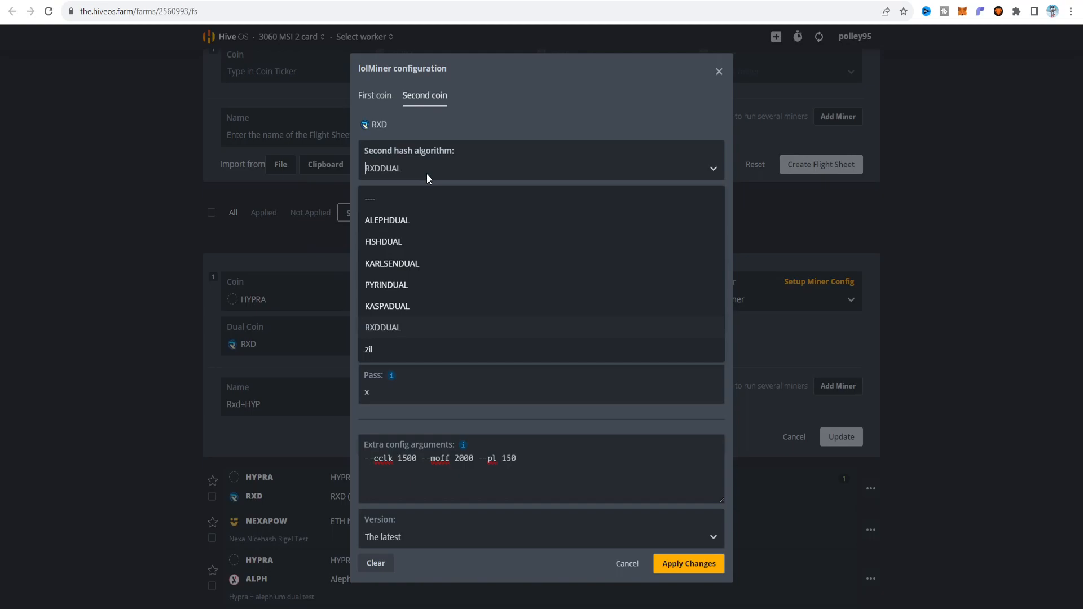
{"action": "left_click", "coordinate": [426, 173]}
- Copy %WORKER_NAME% from the RXD wallet and worker template into the second coin's worker name
{"action": "mouse_move", "coordinate": [481, 197]}
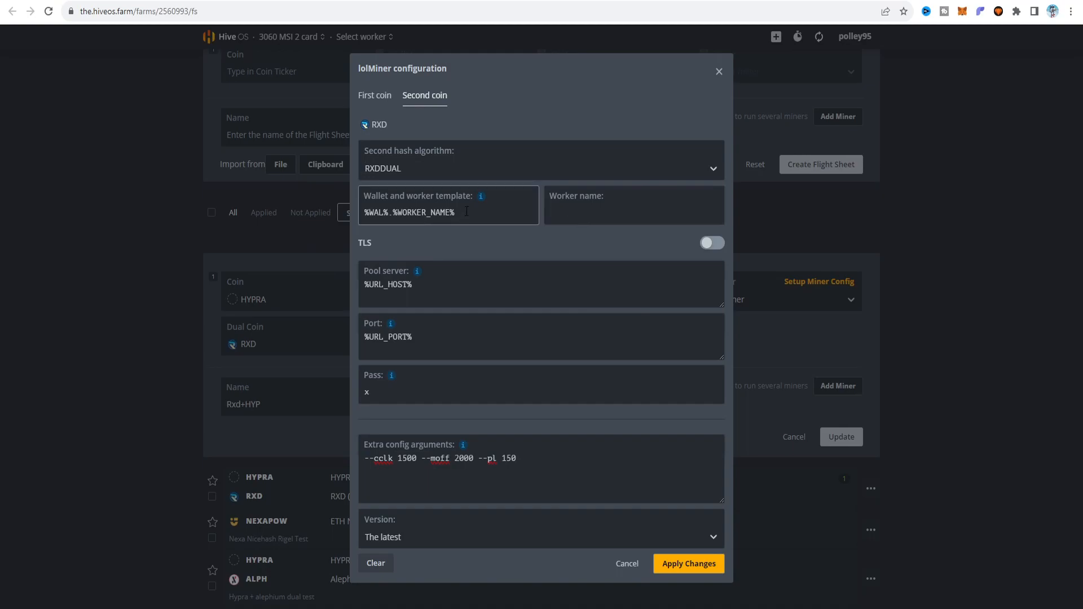
{"action": "left_click_drag", "start_coordinate": [466, 211], "coordinate": [394, 213]}
{"action": "key", "text": "ctrl+c"}
{"action": "left_click", "coordinate": [594, 222]}
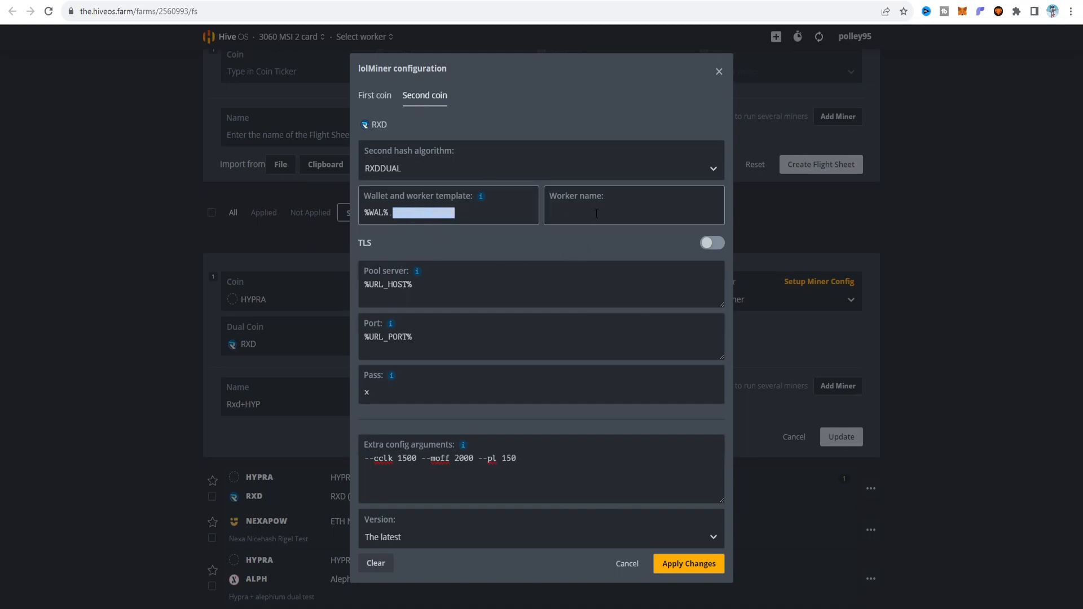
{"action": "key", "text": "ctrl+v"}
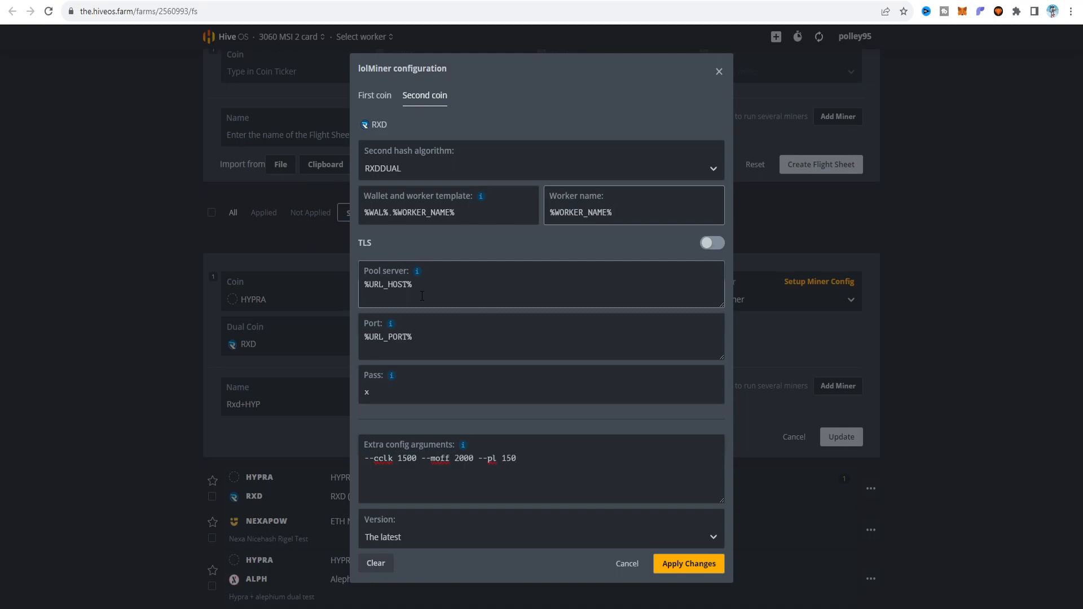
- Apply the lolMiner configuration and cancel editing of the Rxd+HYP flight sheet
{"action": "mouse_move", "coordinate": [417, 273]}
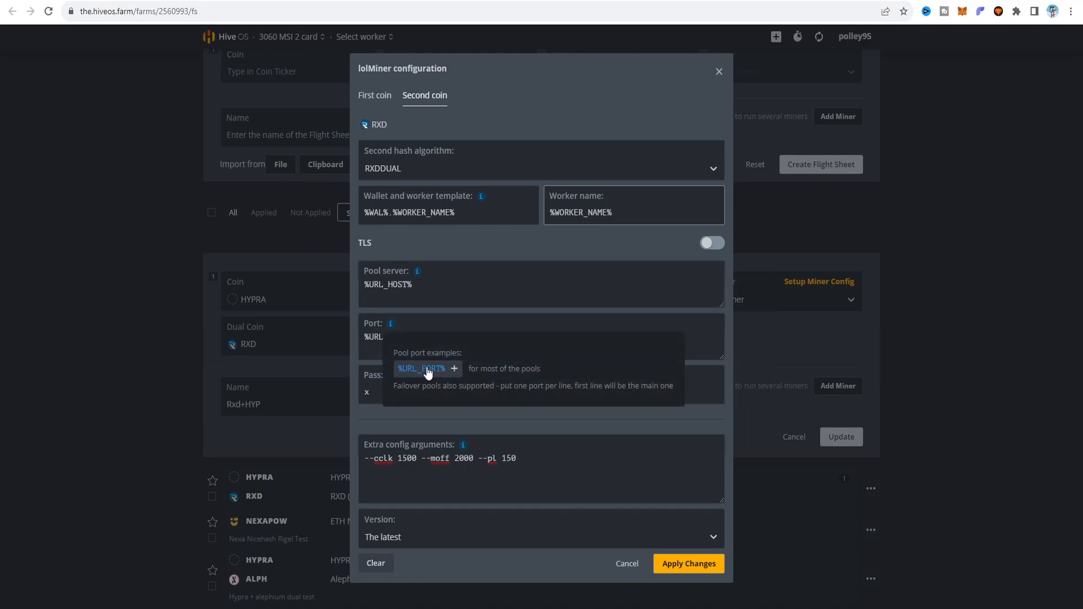
{"action": "mouse_move", "coordinate": [392, 376]}
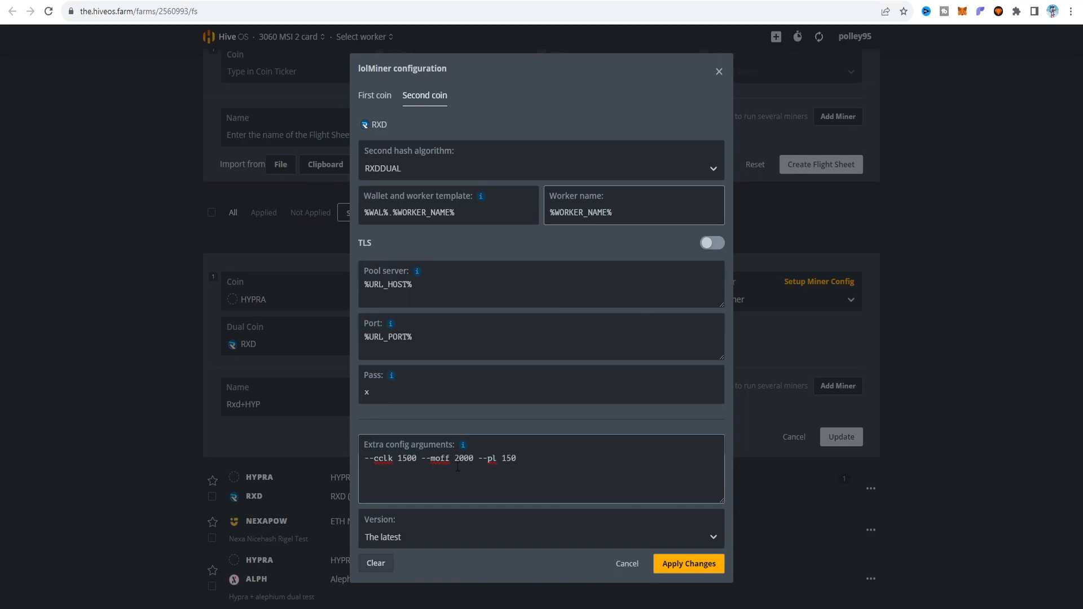
{"action": "left_click", "coordinate": [693, 565]}
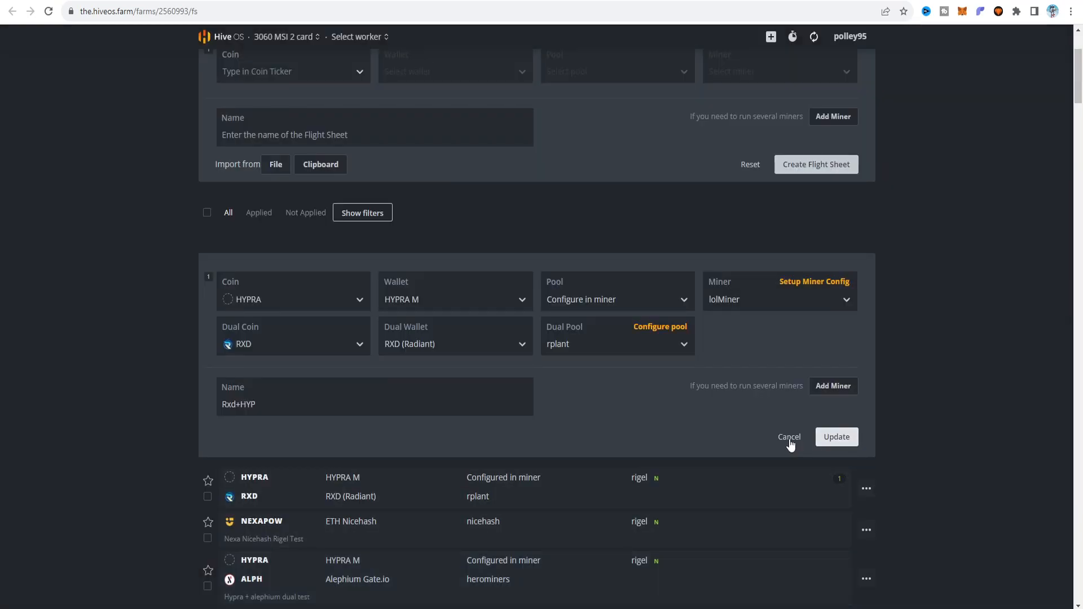
{"action": "left_click", "coordinate": [789, 438]}
- Check hashrate.no's RTX 3060 overclock settings for Hypra + Radiant and return to the Hive OS flight sheets
{"action": "scroll", "coordinate": [962, 354], "scroll_direction": "up", "scroll_amount": 3}
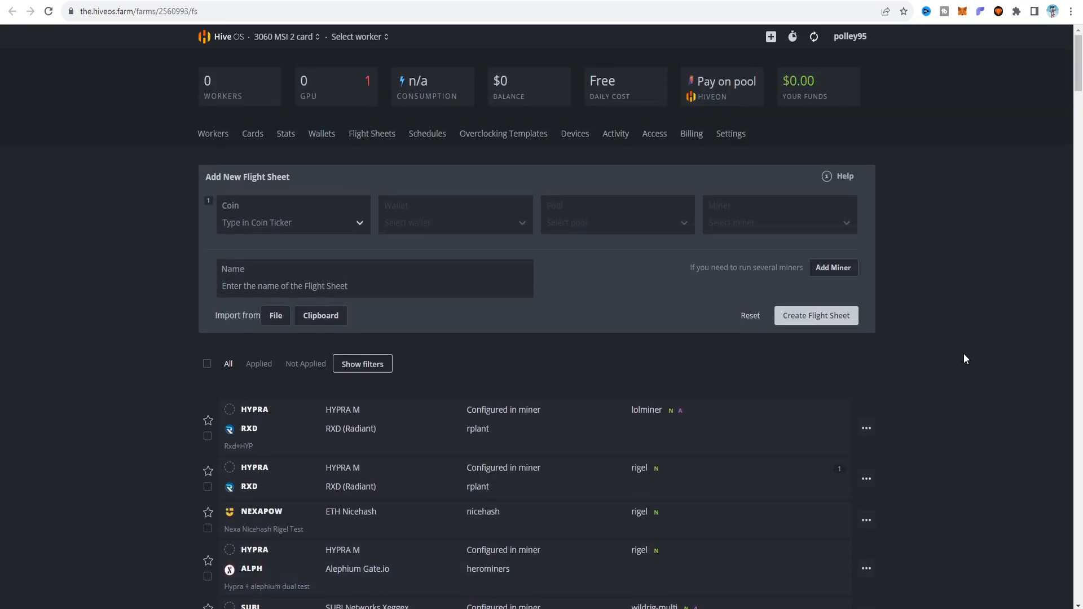
{"action": "scroll", "coordinate": [963, 353], "scroll_direction": "down", "scroll_amount": 2}
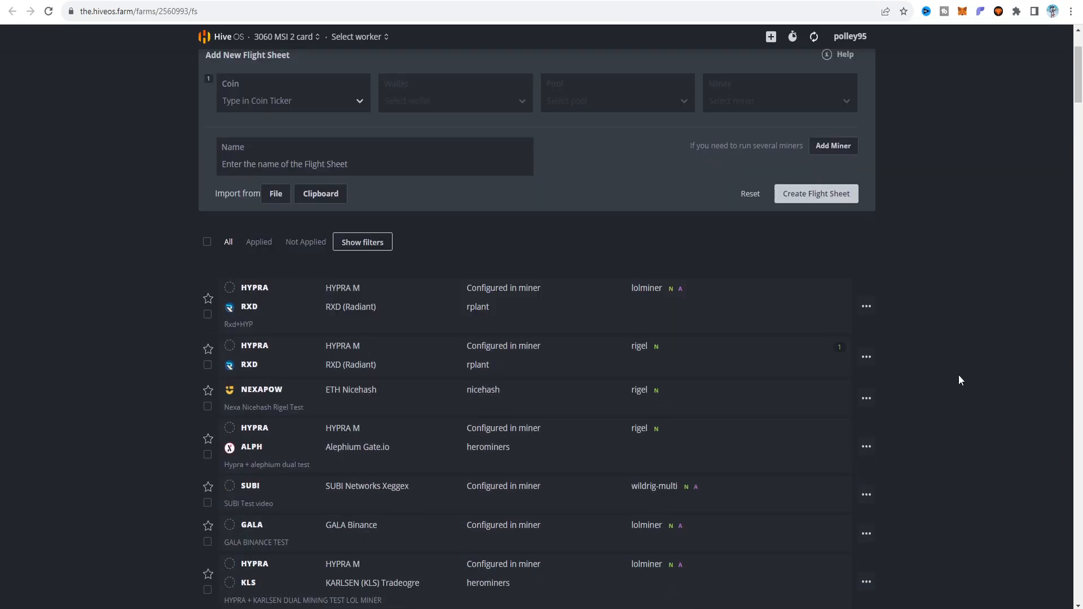
{"action": "left_click", "coordinate": [237, 1]}
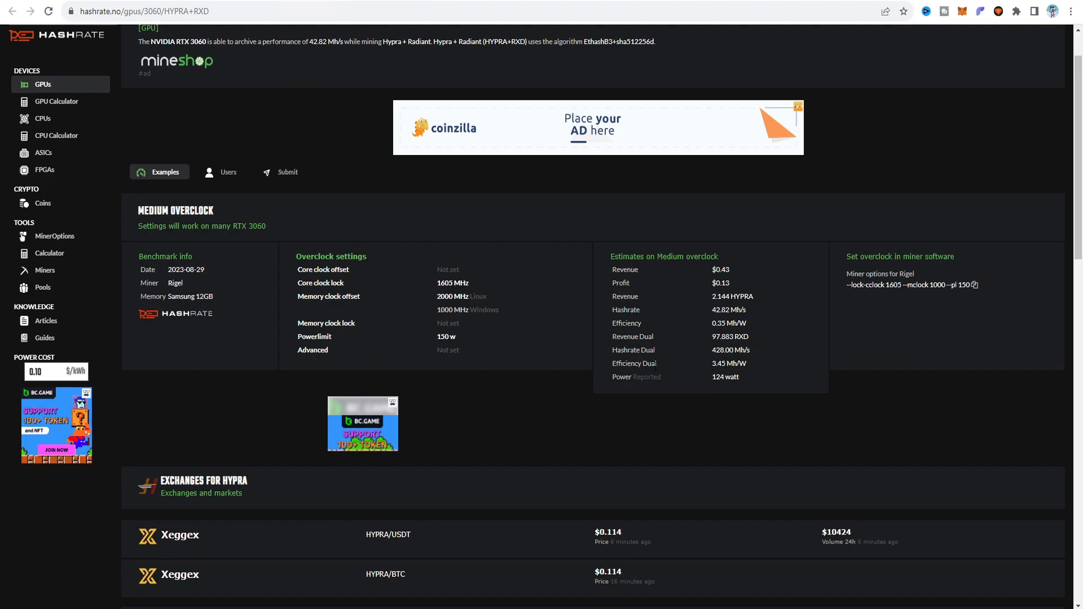
{"action": "left_click", "coordinate": [878, 2]}
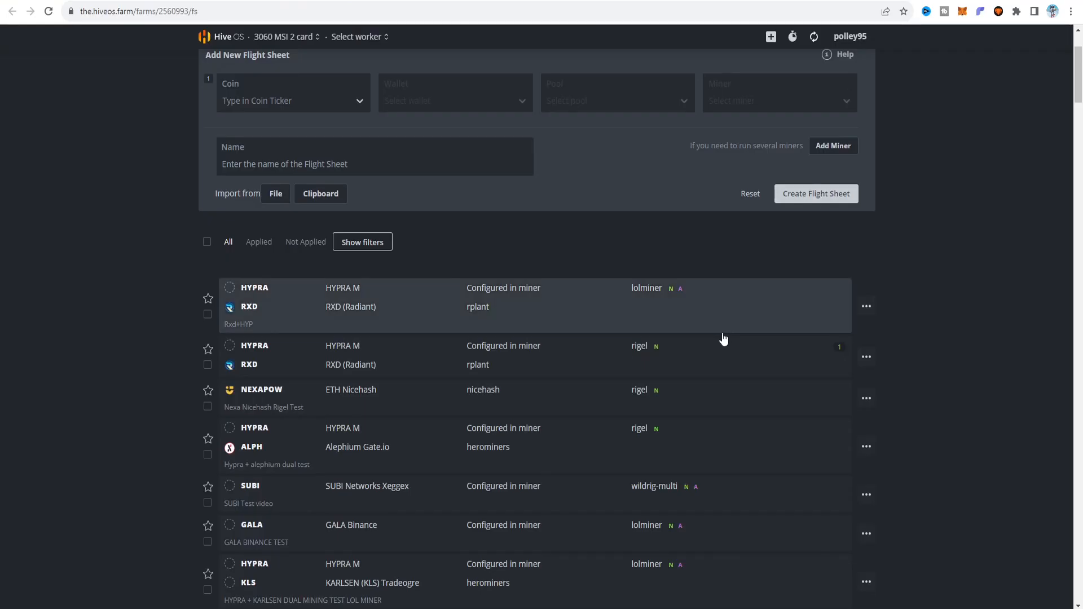
- Reopen the Rxd+HYP flight sheet's lolMiner configuration and compare its extra arguments with hashrate.no's overclock settings
{"action": "left_click", "coordinate": [867, 308]}
{"action": "left_click", "coordinate": [824, 328]}
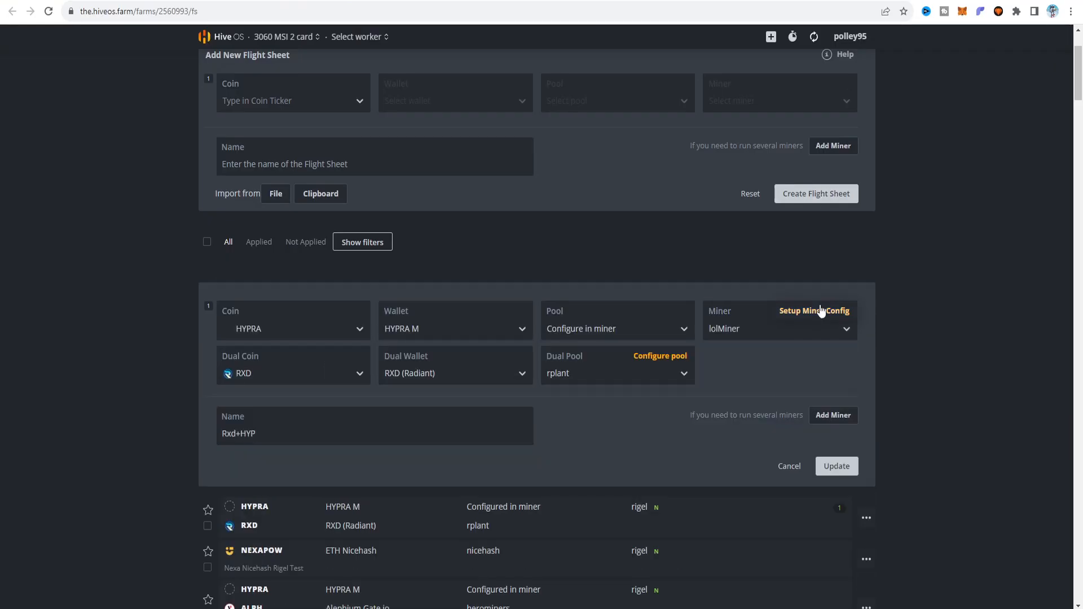
{"action": "left_click", "coordinate": [819, 311]}
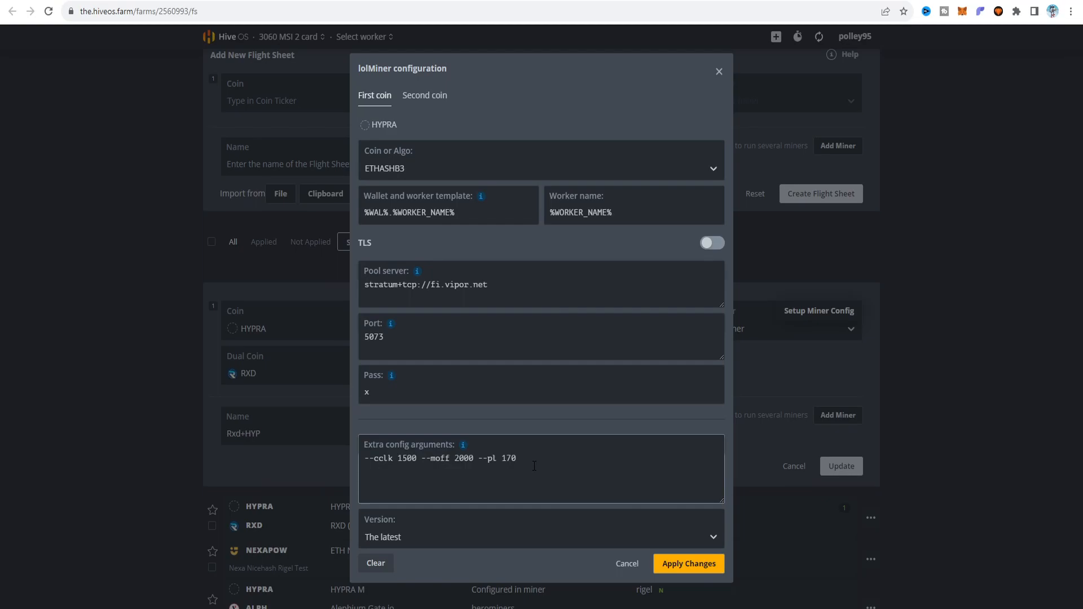
{"action": "left_click", "coordinate": [239, 2]}
- Try a core clock of 1680 and a power limit of 150 in lolMiner's extra arguments, then cancel the flight sheet edit
{"action": "left_click_drag", "start_coordinate": [417, 459], "coordinate": [407, 459]}
{"action": "key", "text": "BackSpace"}
{"action": "key", "text": "BackSpace"}
{"action": "type", "text": "680"}
{"action": "left_click_drag", "start_coordinate": [516, 458], "coordinate": [508, 459]}
{"action": "type", "text": "50"}
{"action": "left_click", "coordinate": [693, 564]}
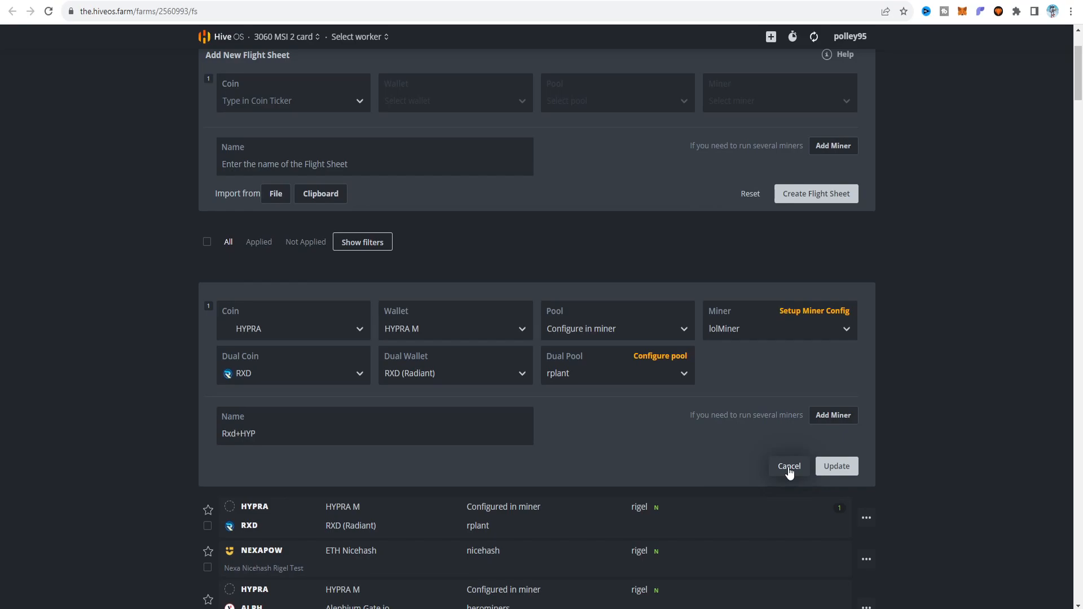
{"action": "left_click", "coordinate": [789, 467]}
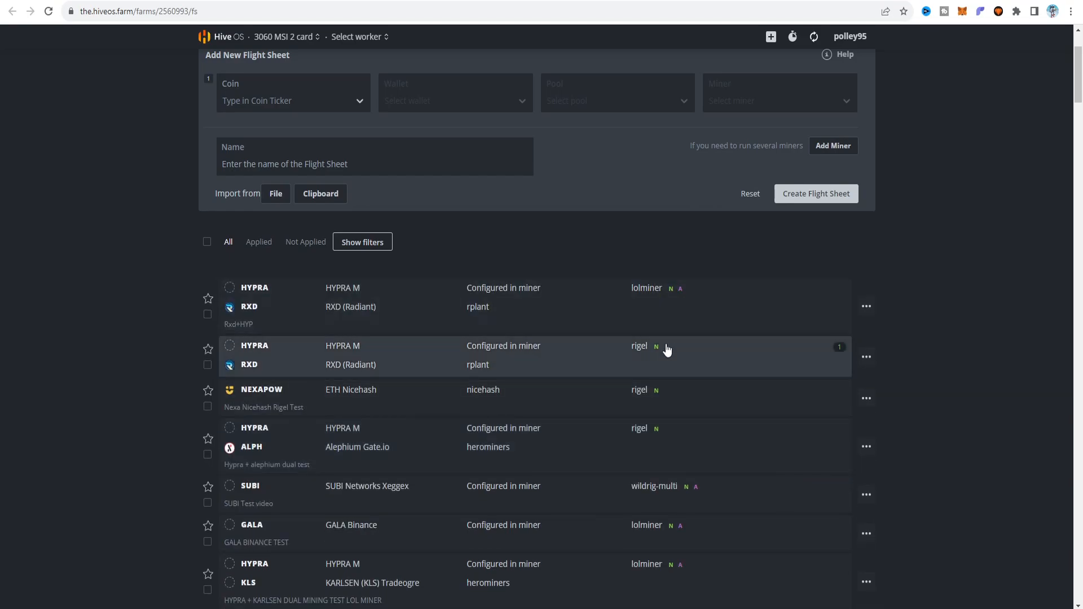
- Open the Rxd+HYP flight sheet for editing and bring up lolMiner's extra config arguments for HYPRA
{"action": "scroll", "coordinate": [905, 388], "scroll_direction": "up", "scroll_amount": 3}
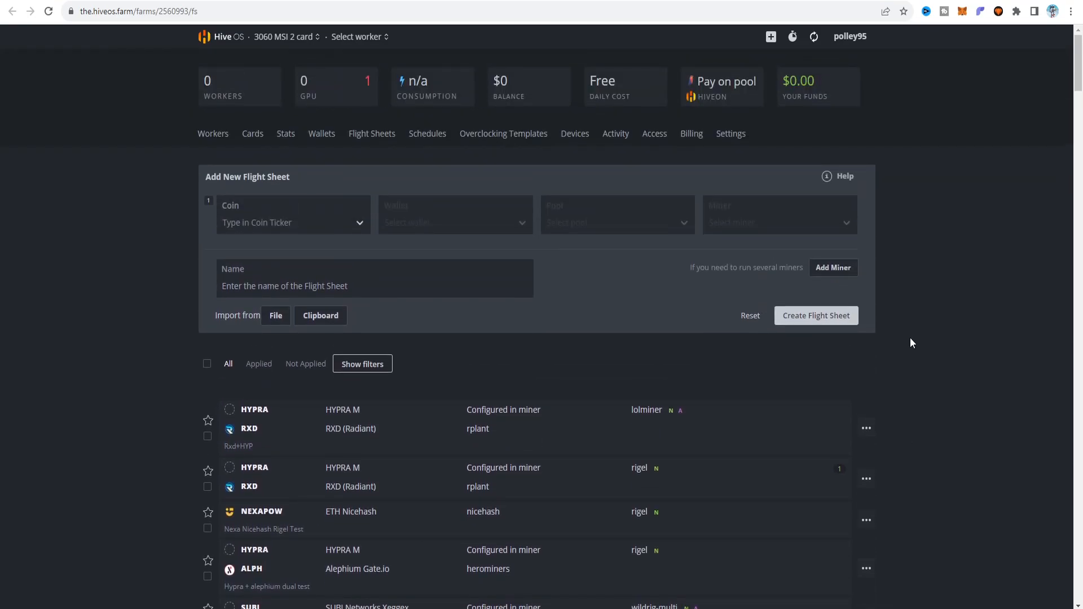
{"action": "left_click", "coordinate": [866, 429]}
{"action": "left_click", "coordinate": [844, 455]}
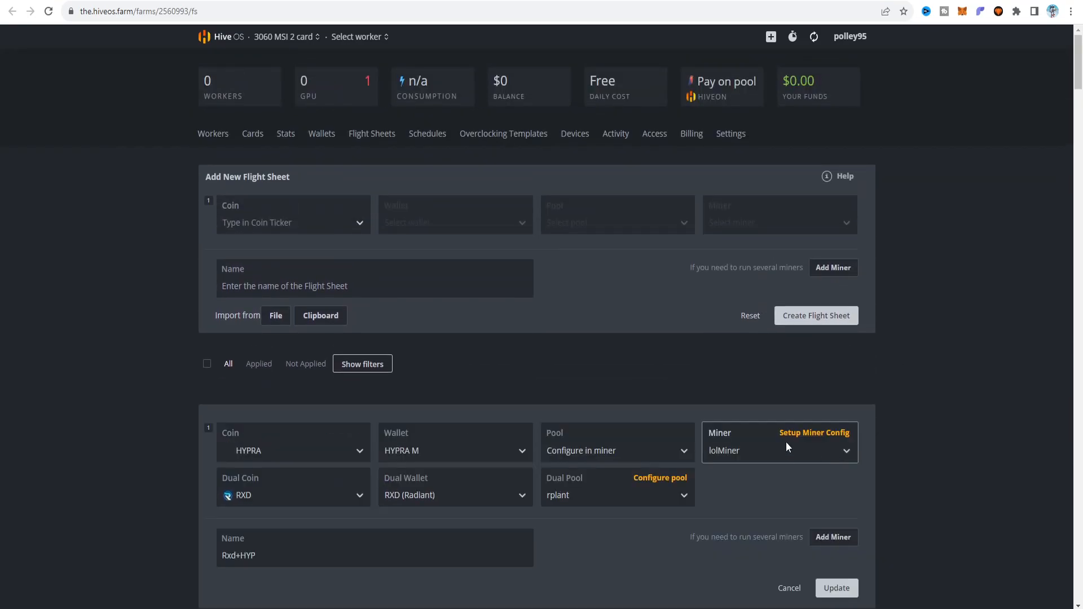
{"action": "left_click", "coordinate": [812, 432]}
{"action": "left_click", "coordinate": [455, 486]}
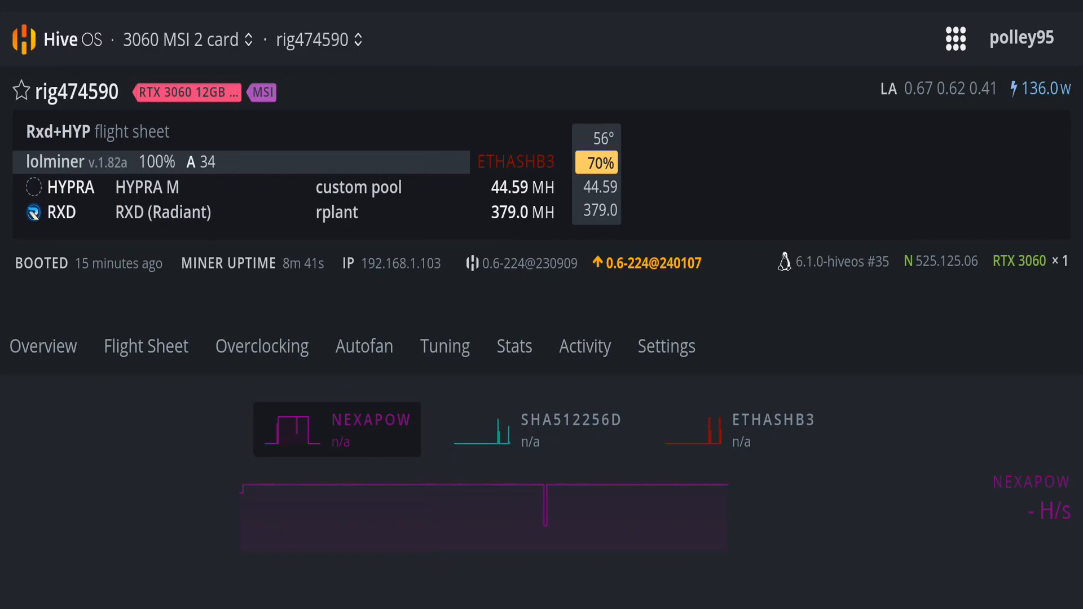
- Examine the RTX 3060's dual hashrates, temperature, fan speed and power draw in the rig overview
{"action": "scroll", "coordinate": [542, 339], "scroll_direction": "down", "scroll_amount": 4}
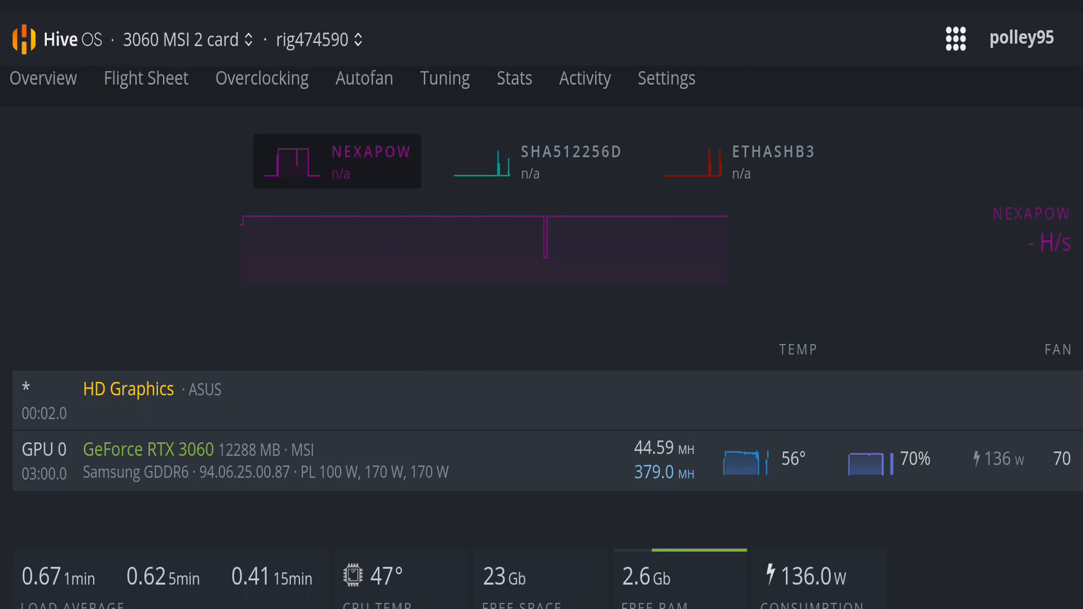
{"action": "scroll", "coordinate": [542, 338], "scroll_direction": "down", "scroll_amount": 1}
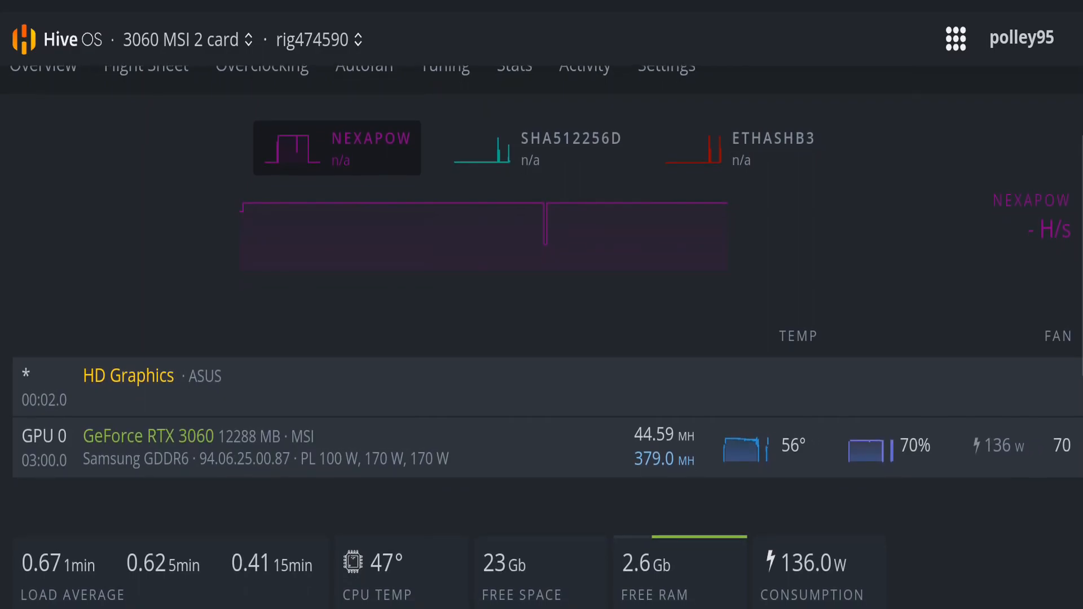
{"action": "scroll", "coordinate": [542, 418], "scroll_direction": "right", "scroll_amount": 3}
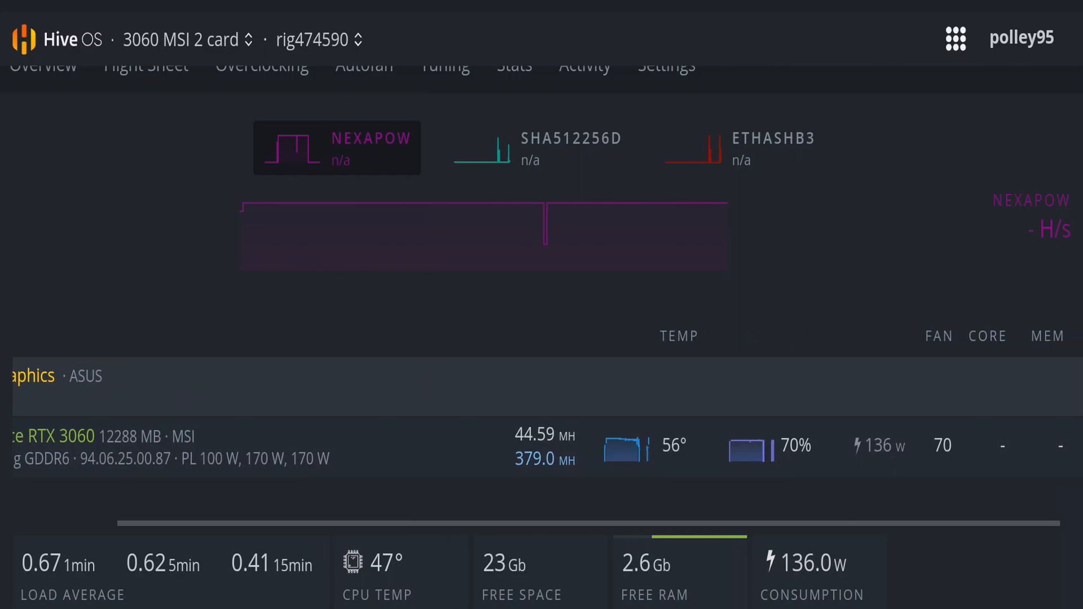
{"action": "scroll", "coordinate": [541, 418], "scroll_direction": "left", "scroll_amount": 3}
- Review the rig's Autofan settings and its default and ethashb3 overclocking configurations
{"action": "left_click", "coordinate": [365, 69]}
{"action": "scroll", "coordinate": [541, 339], "scroll_direction": "down", "scroll_amount": 2}
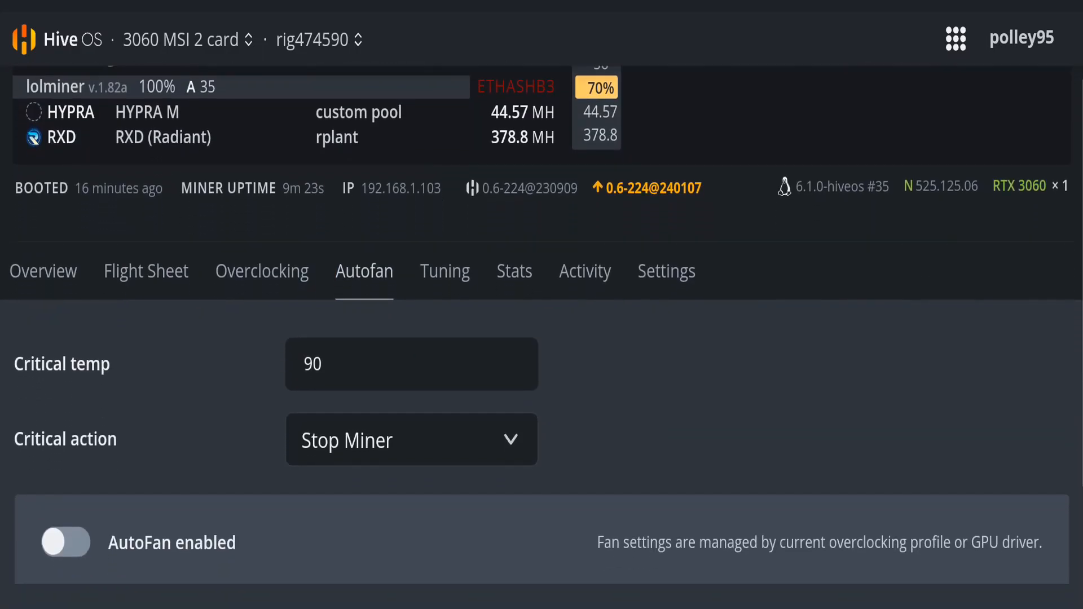
{"action": "scroll", "coordinate": [541, 339], "scroll_direction": "down", "scroll_amount": 3}
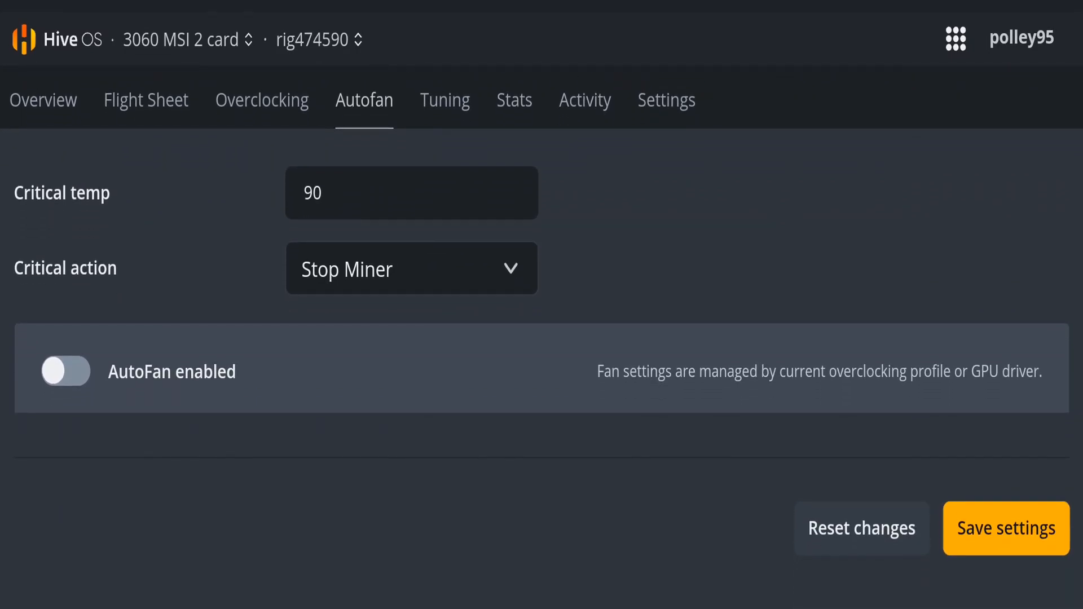
{"action": "left_click", "coordinate": [262, 100]}
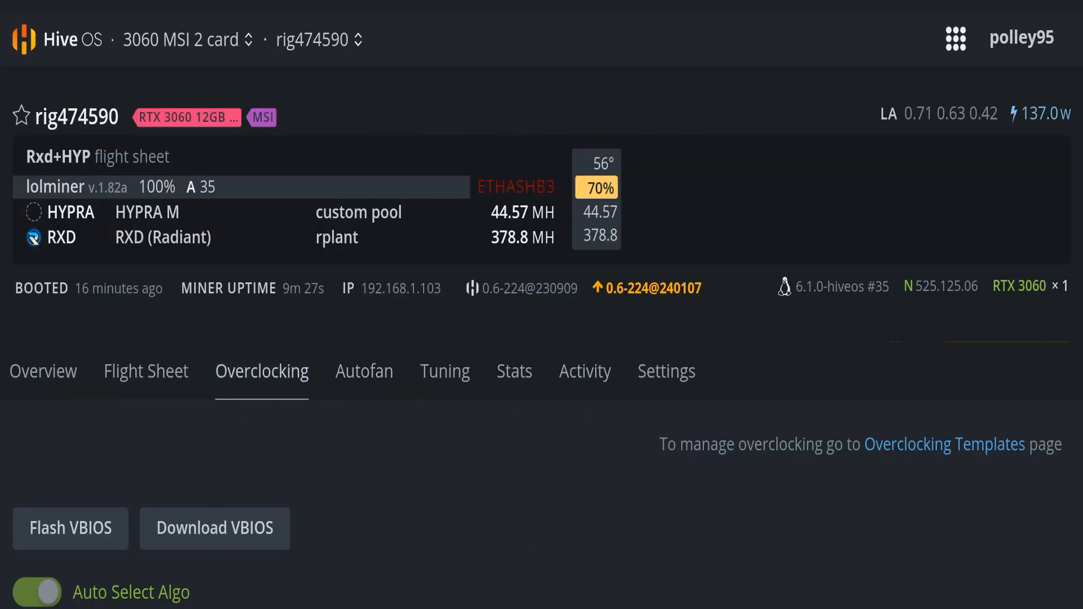
{"action": "scroll", "coordinate": [541, 395], "scroll_direction": "down", "scroll_amount": 2}
{"action": "scroll", "coordinate": [541, 338], "scroll_direction": "down", "scroll_amount": 3}
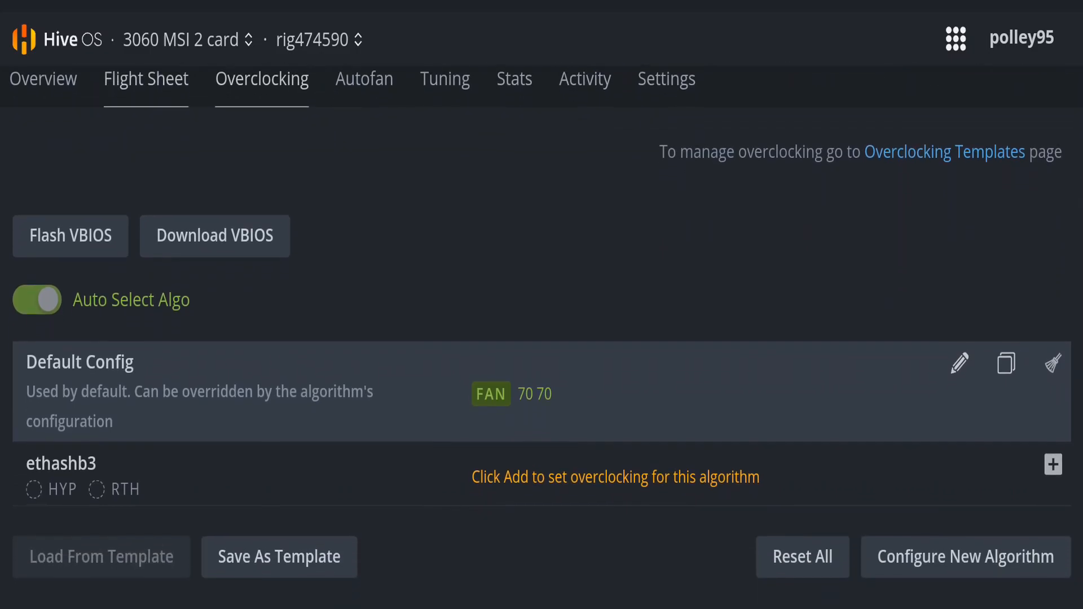
- Review the HYPRA and RXD pool and lolMiner settings in the rig's applied flight sheet
{"action": "left_click", "coordinate": [146, 79]}
{"action": "scroll", "coordinate": [541, 339], "scroll_direction": "down", "scroll_amount": 2}
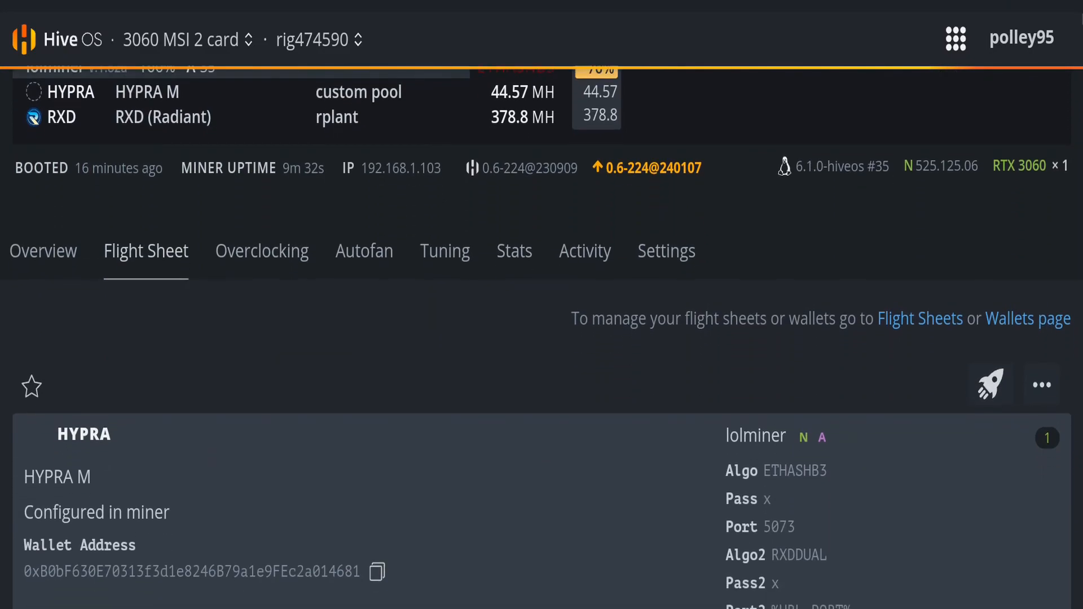
{"action": "scroll", "coordinate": [541, 338], "scroll_direction": "down", "scroll_amount": 3}
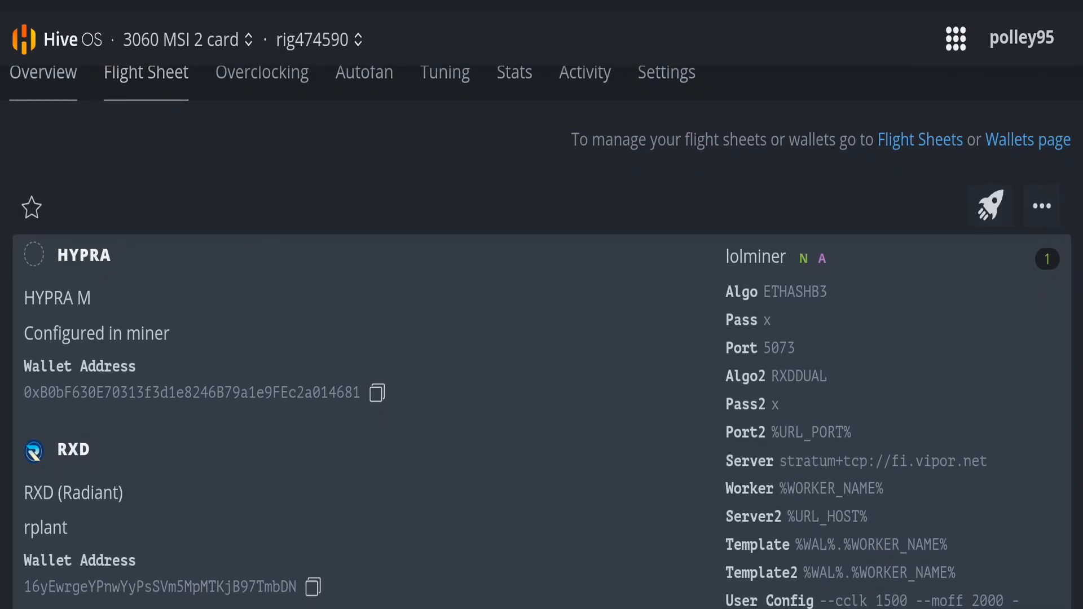
- Return to the rig overview and compare the SHA512256D, ETHASHB3 and NEXAPOW hashrate graphs
{"action": "left_click", "coordinate": [43, 74]}
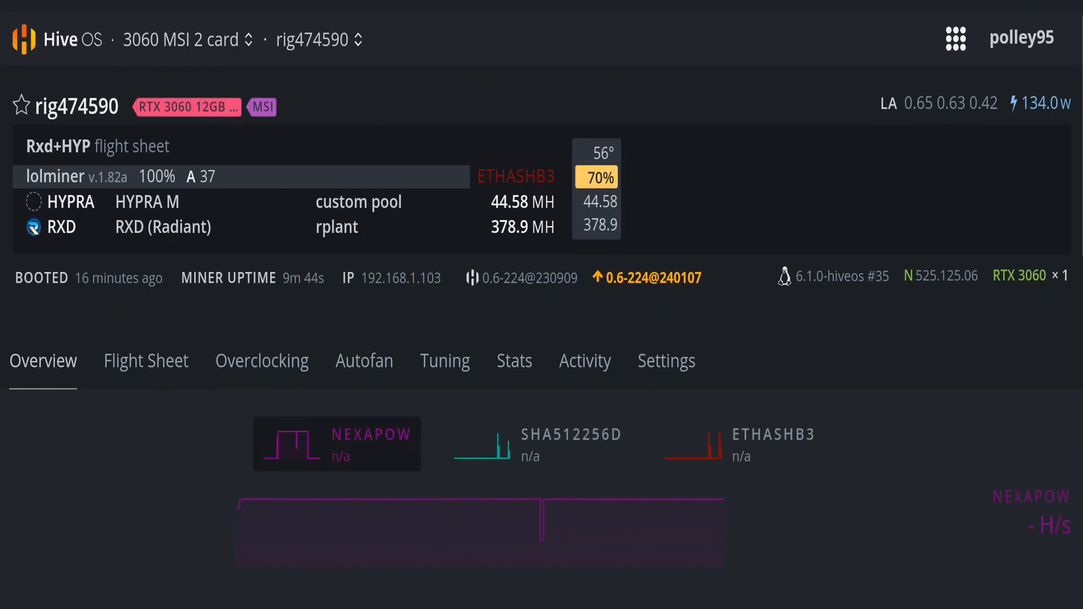
{"action": "scroll", "coordinate": [541, 304], "scroll_direction": "down", "scroll_amount": 3}
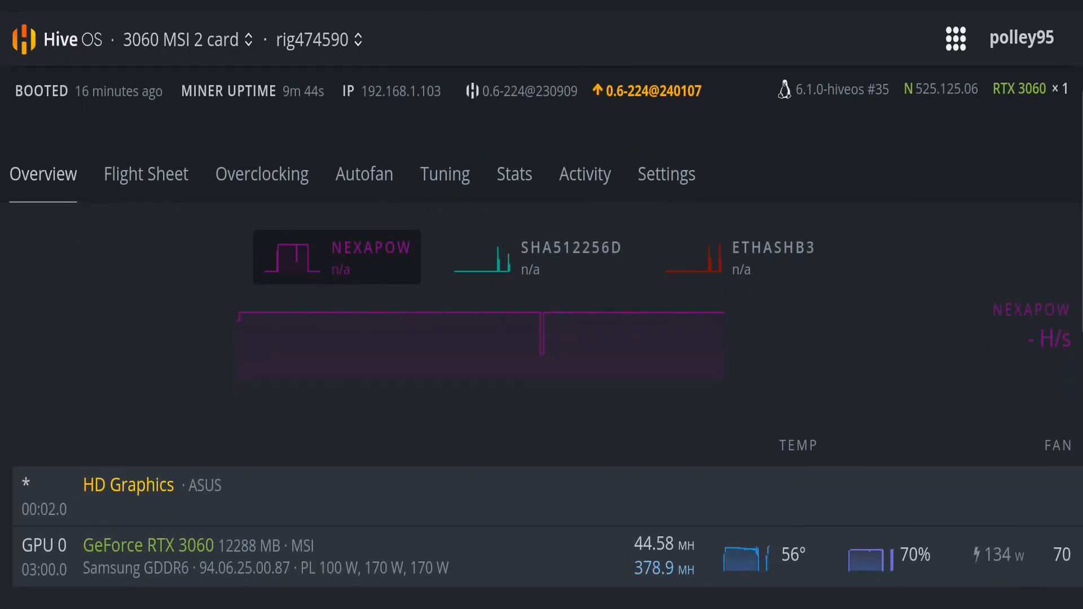
{"action": "scroll", "coordinate": [541, 305], "scroll_direction": "down", "scroll_amount": 2}
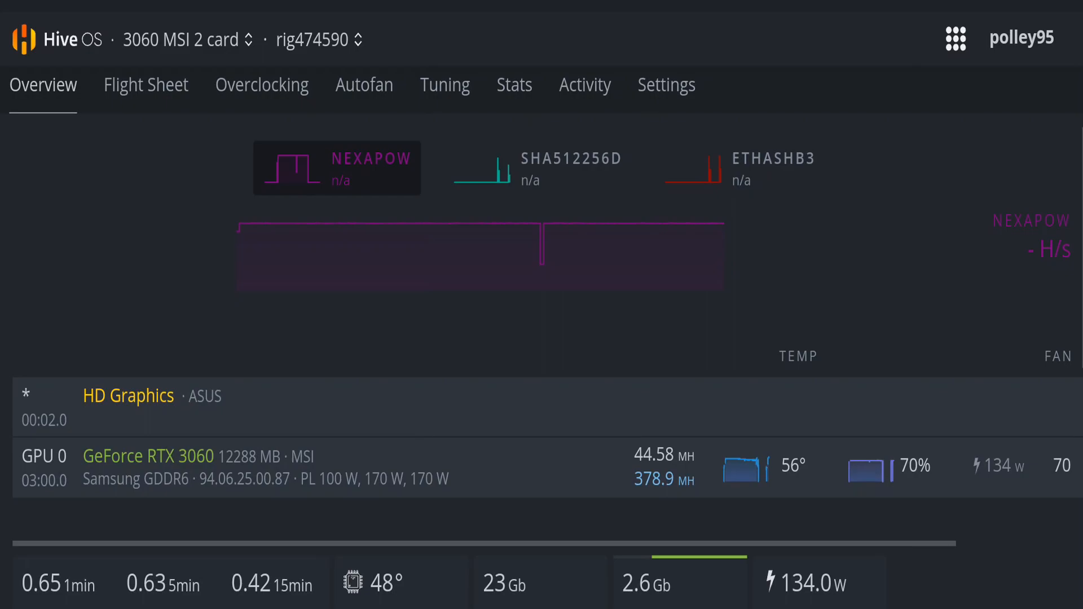
{"action": "left_click", "coordinate": [537, 168]}
{"action": "left_click", "coordinate": [739, 168]}
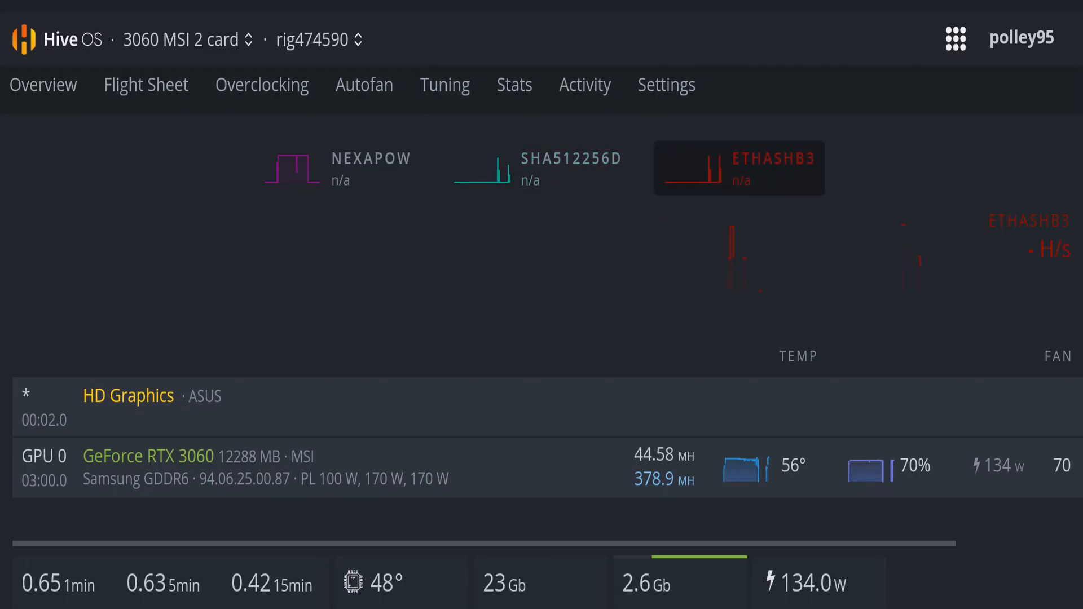
{"action": "left_click", "coordinate": [337, 168]}
{"action": "left_click", "coordinate": [537, 168]}
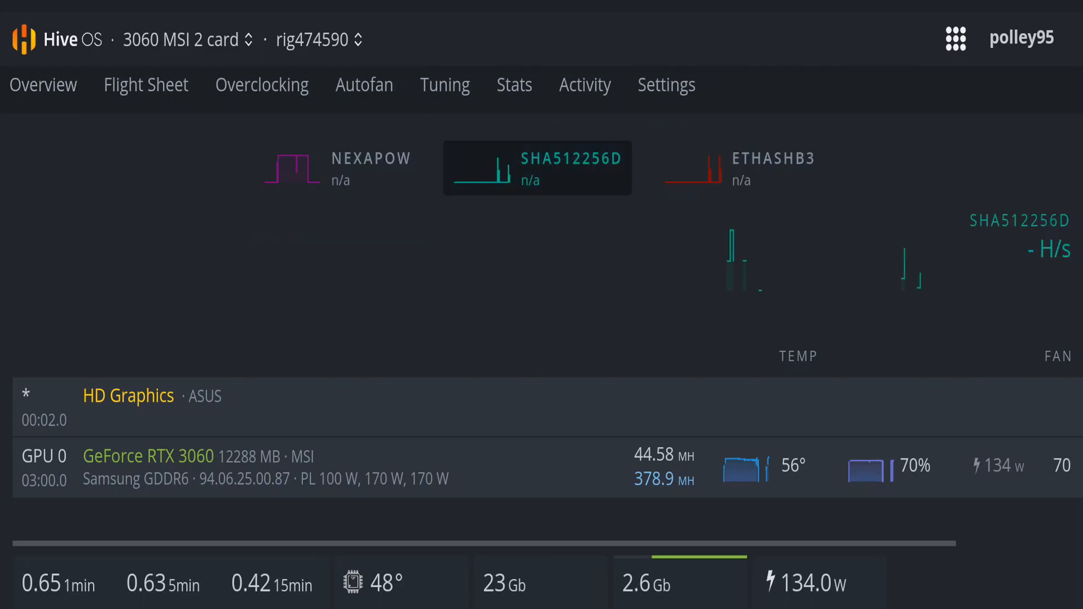
{"action": "left_click", "coordinate": [739, 168]}
{"action": "scroll", "coordinate": [542, 304], "scroll_direction": "down", "scroll_amount": 2}
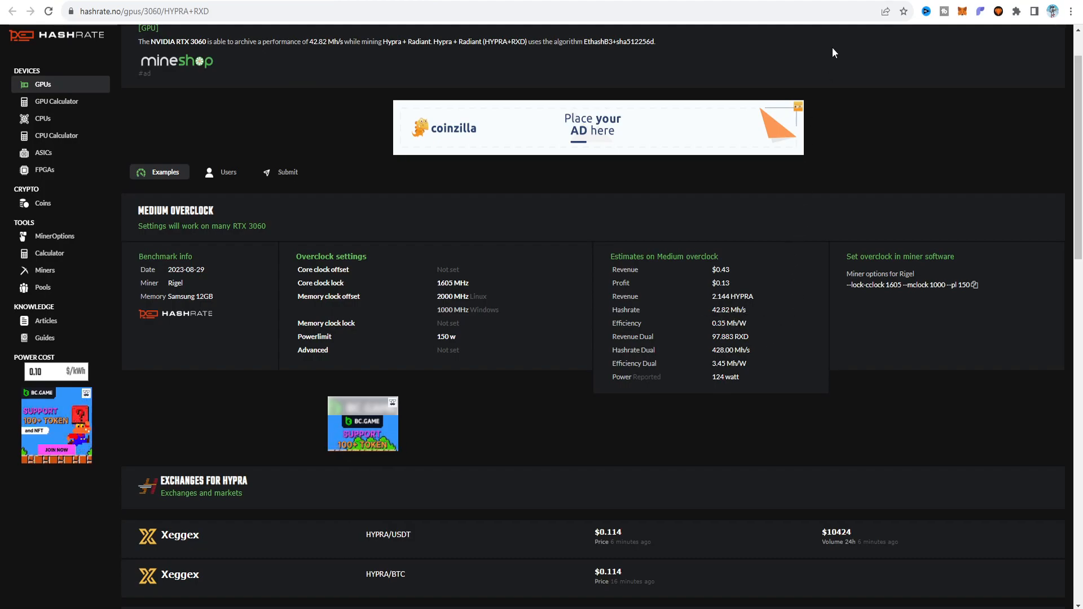
- Compare the hashrate.no RTX 3060 benchmark for HYPRA+RXD with the Hive OS flight sheets and glance at the YouTube channel's videos
{"action": "left_click", "coordinate": [851, 1]}
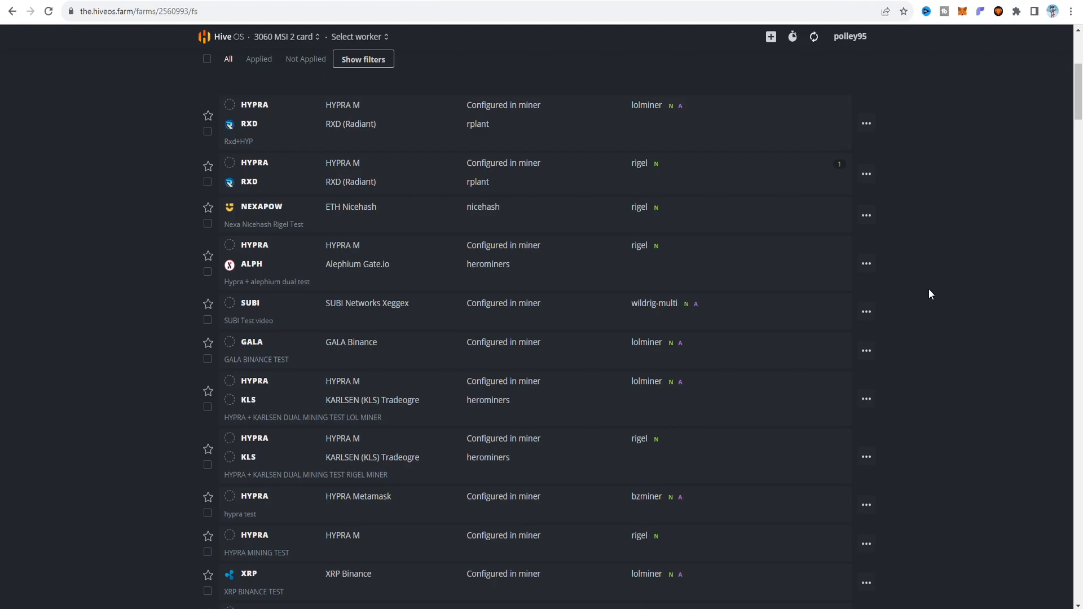
{"action": "left_click", "coordinate": [361, 1]}
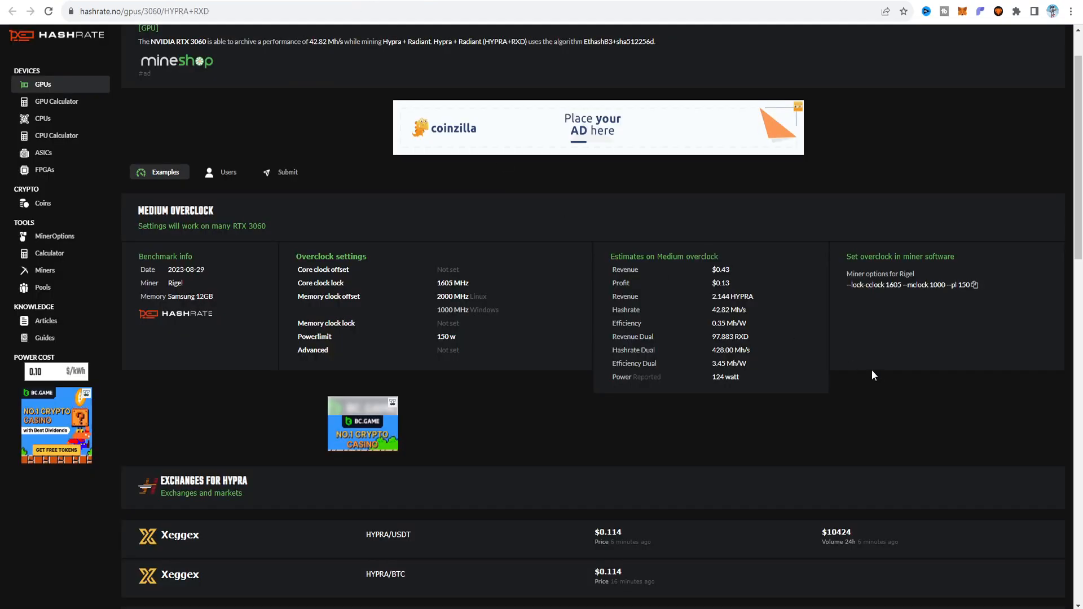
{"action": "left_click", "coordinate": [248, 1]}
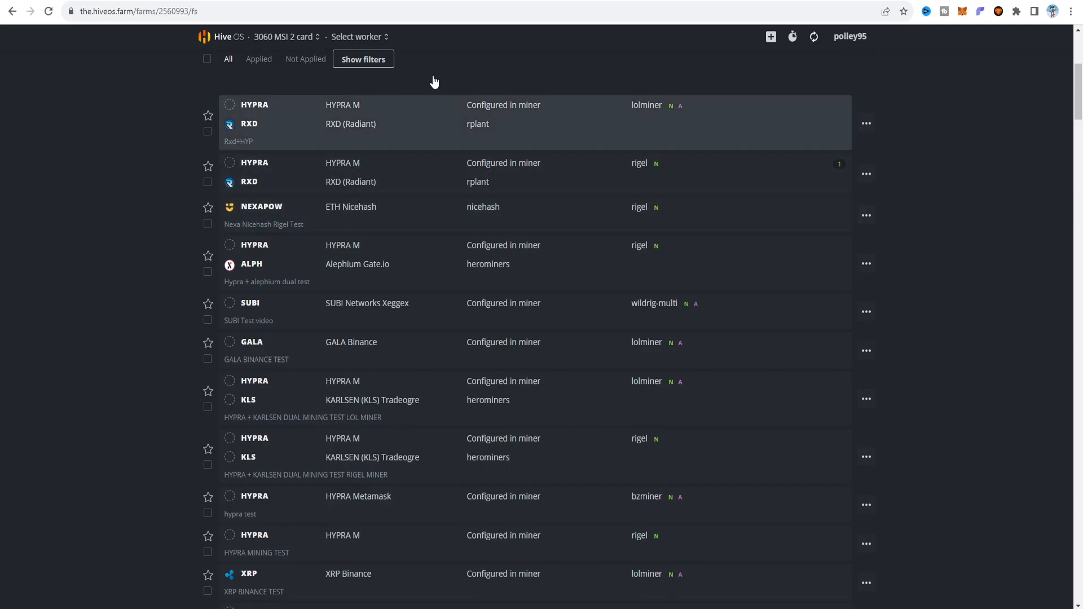
{"action": "left_click", "coordinate": [147, 1]}
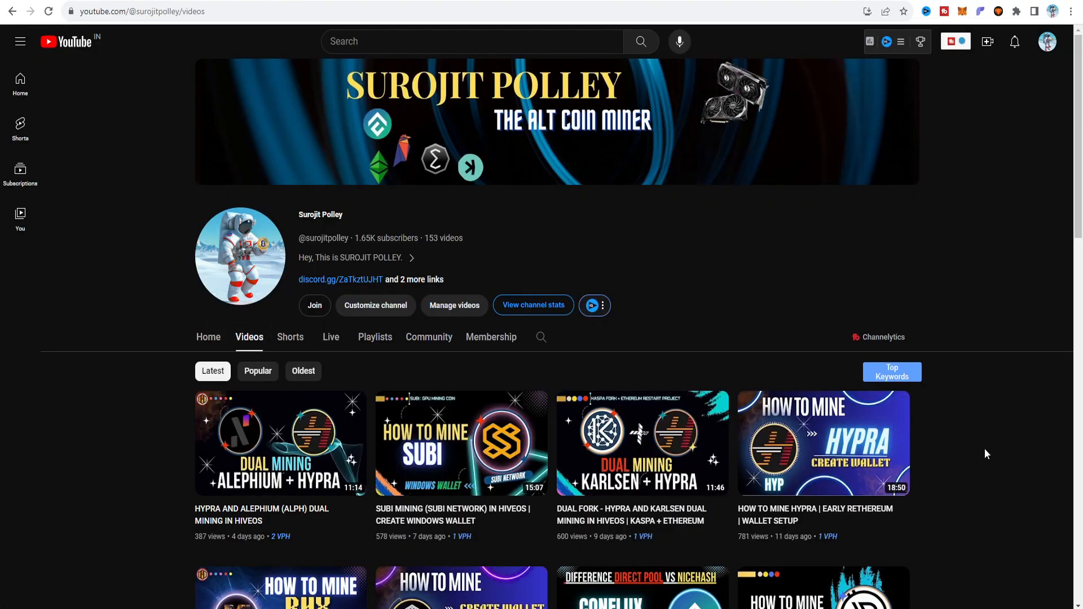
{"action": "left_click", "coordinate": [248, 2]}
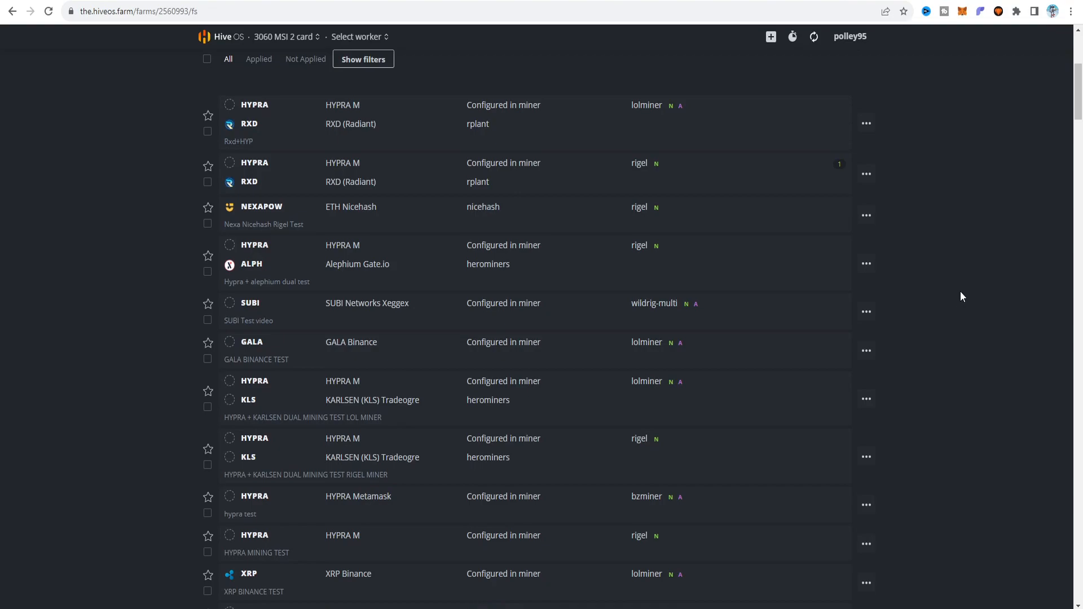
- Review the Radiant and HYPRA coin pages on CoinGecko, including price, supply and market information
{"action": "scroll", "coordinate": [960, 291], "scroll_direction": "up", "scroll_amount": 2}
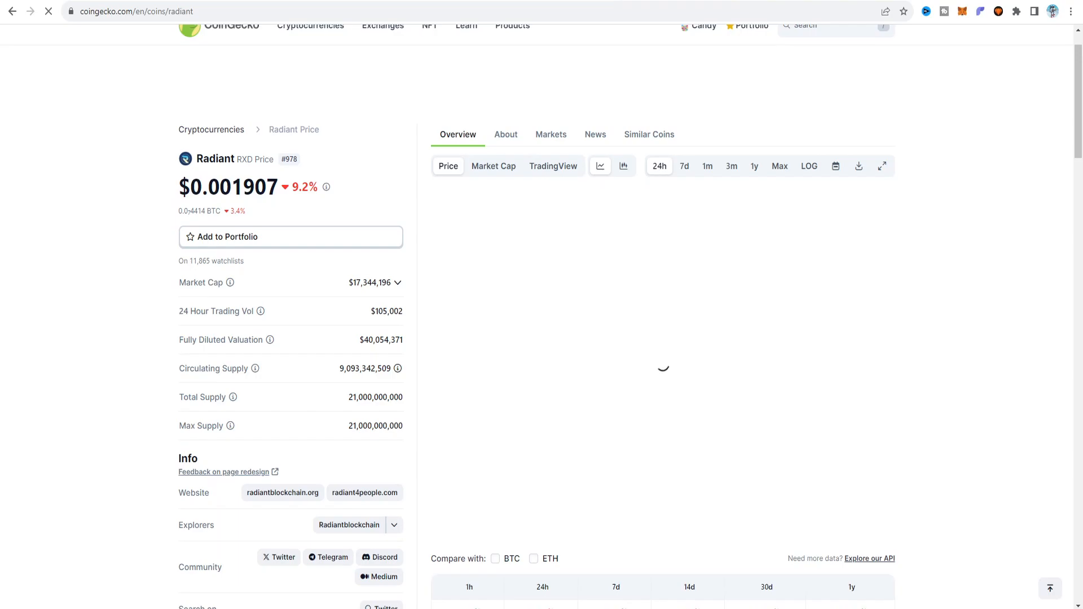
{"action": "left_click_drag", "start_coordinate": [1079, 136], "coordinate": [1078, 345]}
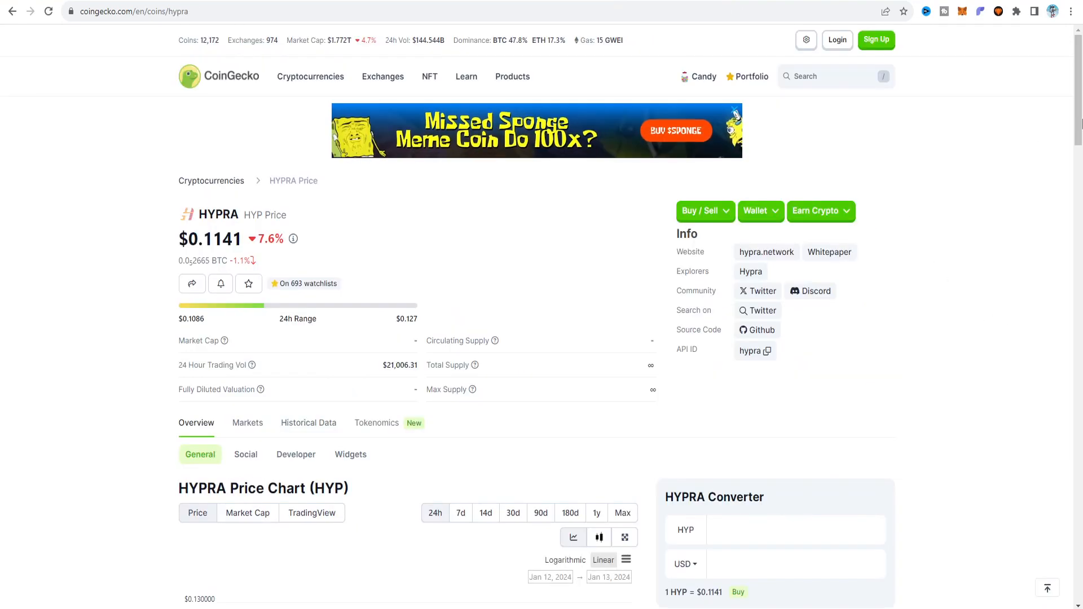
{"action": "scroll", "coordinate": [1081, 303], "scroll_direction": "down", "scroll_amount": 20}
{"action": "scroll", "coordinate": [1081, 303], "scroll_direction": "down", "scroll_amount": 2}
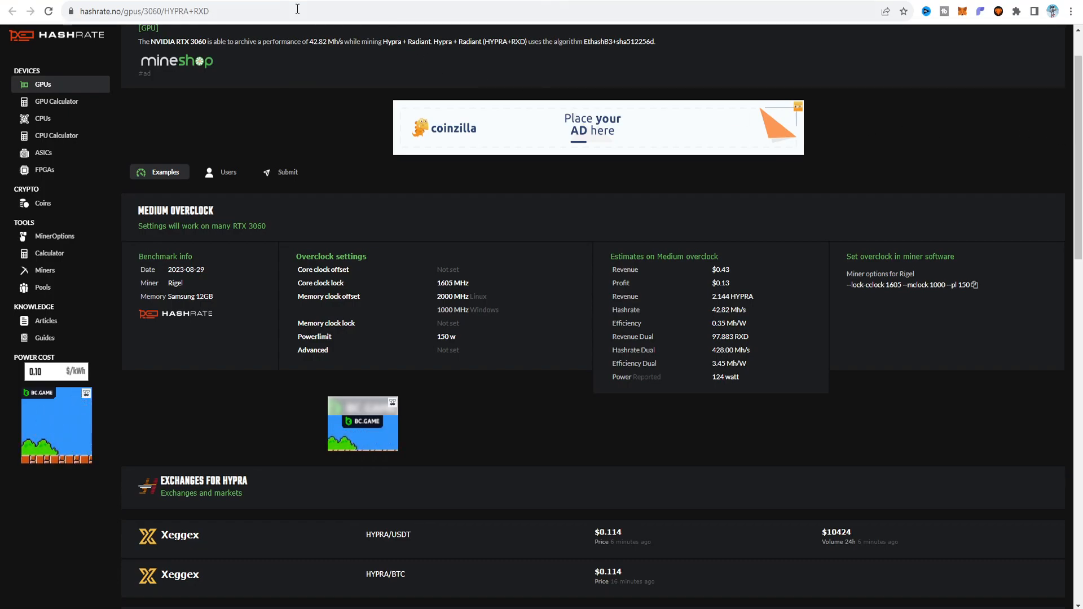
- Read through the radiantblockchain.org site, including The Chain section on genesis block, specs and SHA512/256 proof of work
{"action": "scroll", "coordinate": [1081, 223], "scroll_direction": "down", "scroll_amount": 15}
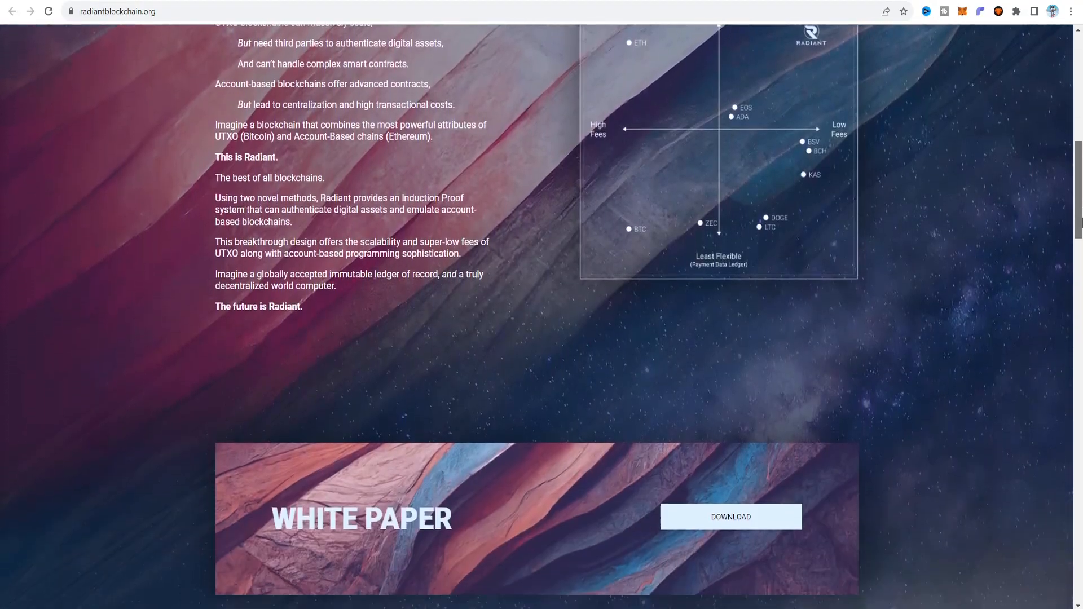
{"action": "left_click_drag", "start_coordinate": [1081, 223], "coordinate": [1081, 416]}
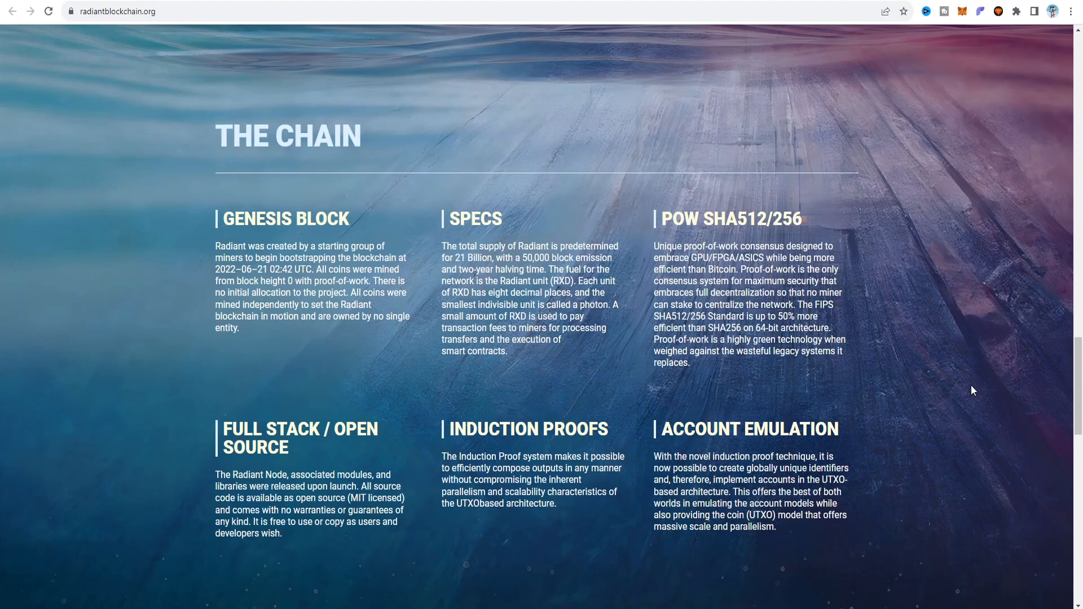
{"action": "left_click_drag", "start_coordinate": [1077, 410], "coordinate": [1077, 38]}
- Switch to the YouTube channel and browse its older videos for the Radiant mining guide for HiveOS and Windows
{"action": "left_click", "coordinate": [268, 0]}
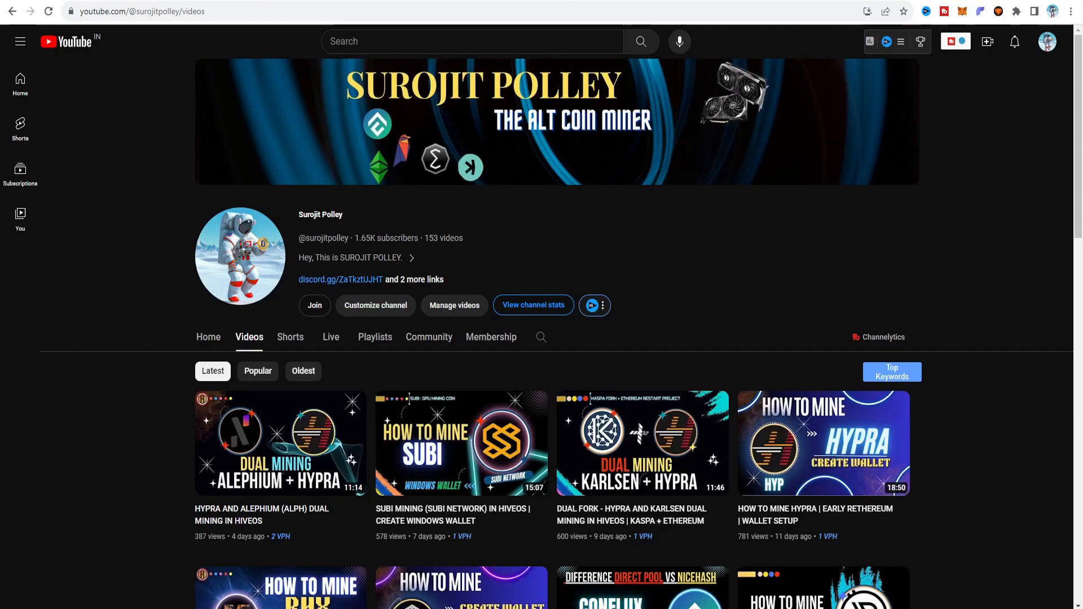
{"action": "middle_click", "coordinate": [1002, 221]}
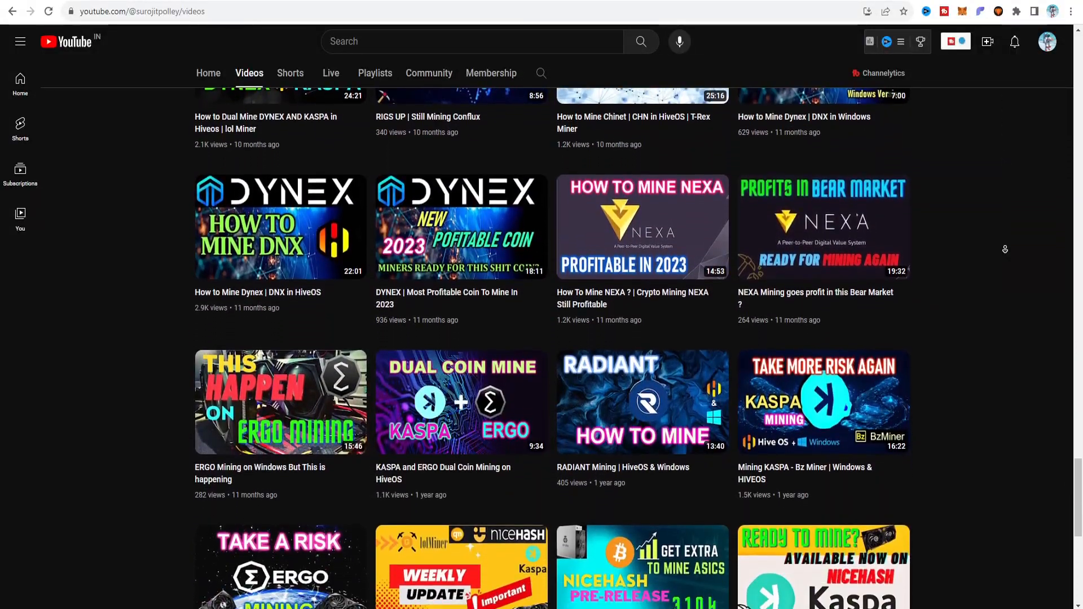
{"action": "middle_click", "coordinate": [1005, 247]}
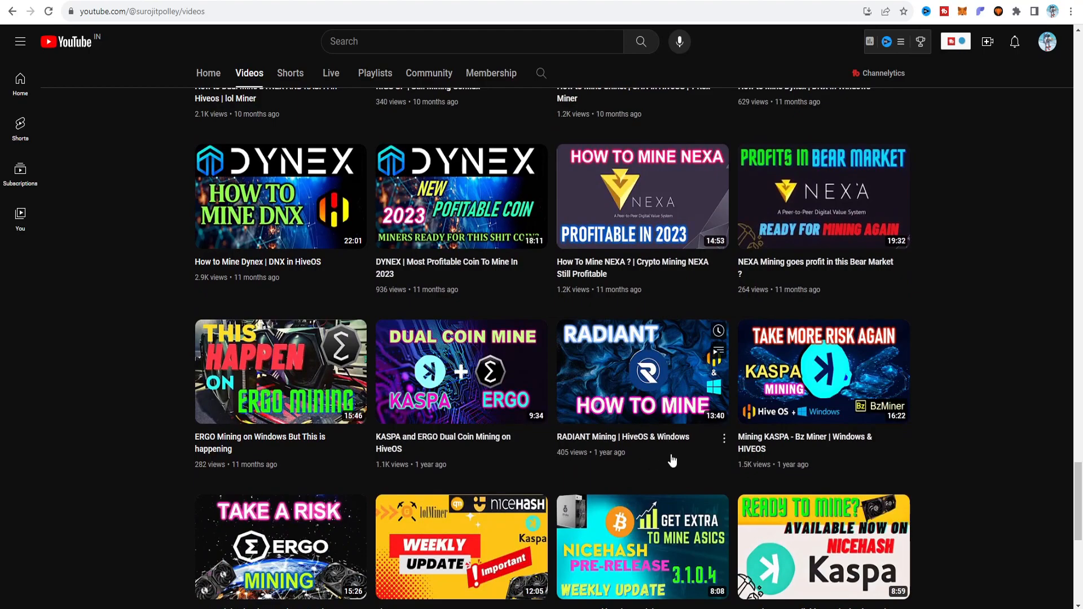
{"action": "middle_click", "coordinate": [1041, 416]}
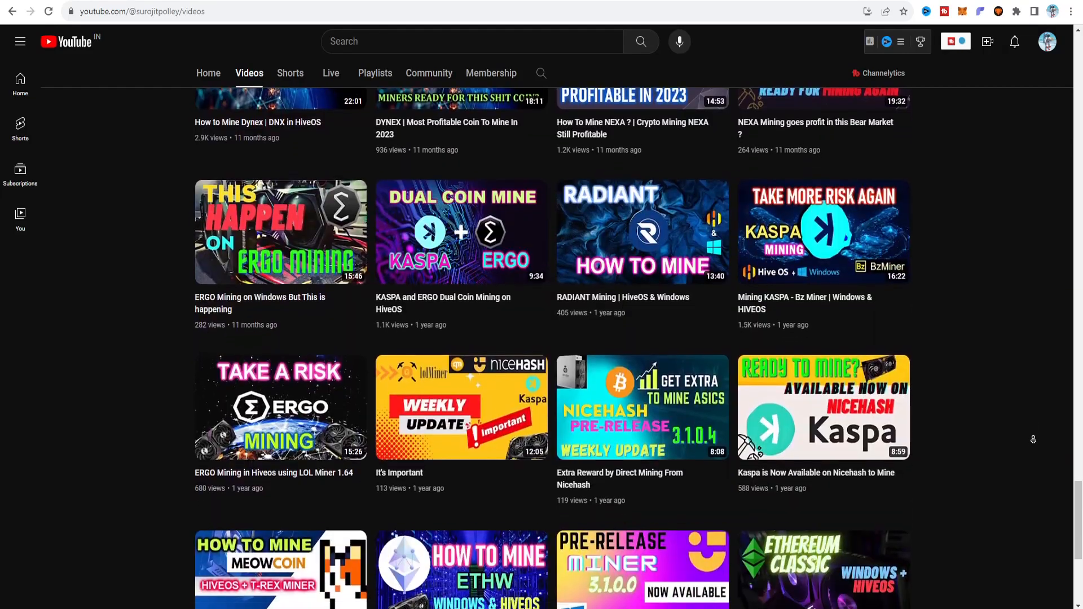